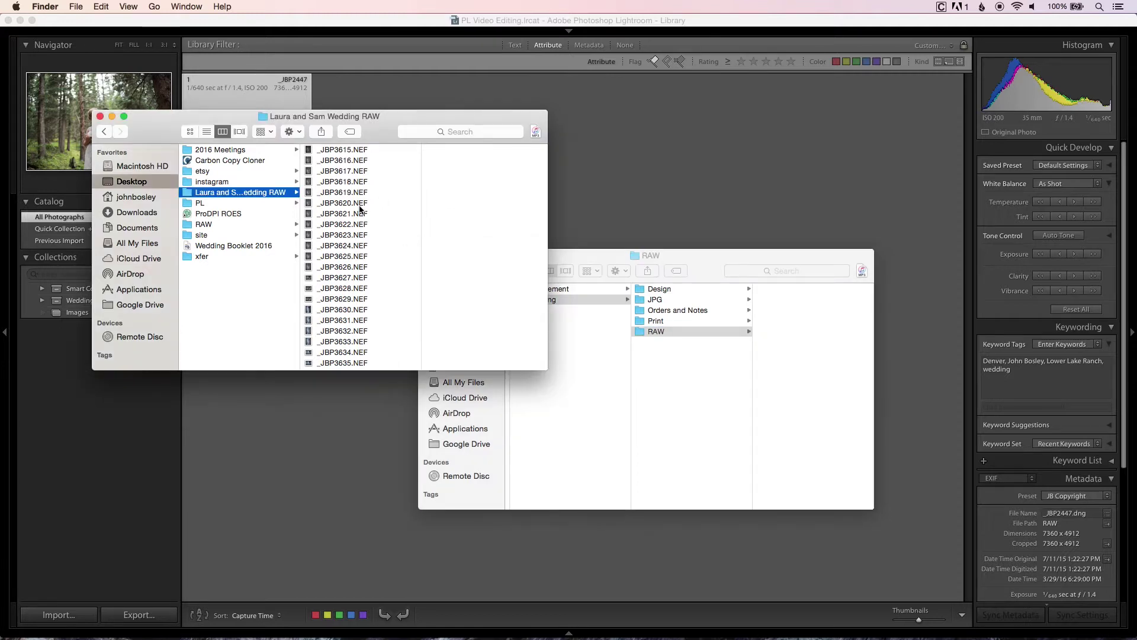
Transfer all NEF files from the wedding RAW folder on the desktop into the RAW subfolder of the client's Wedding folder
{"action": "left_click", "coordinate": [355, 210]}
{"action": "key", "text": "super+a"}
{"action": "left_click_drag", "start_coordinate": [351, 206], "coordinate": [794, 358]}
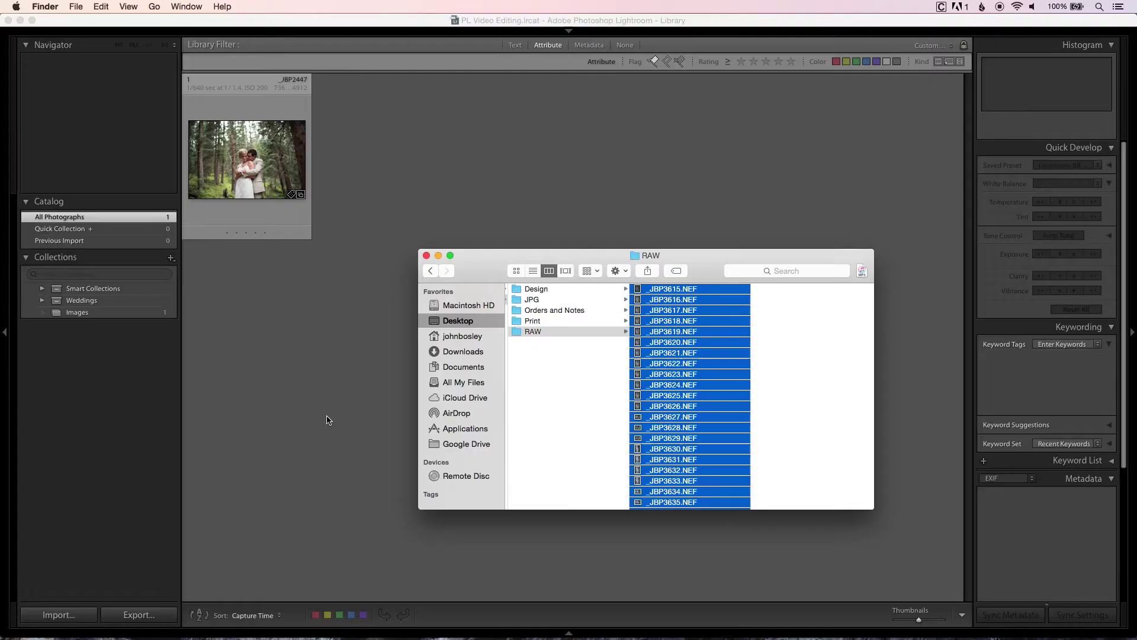
In Lightroom, choose the Wedding folder's RAW subfolder as import source and use the develop preset 1 Quick Fix normal light
{"action": "left_click", "coordinate": [291, 396]}
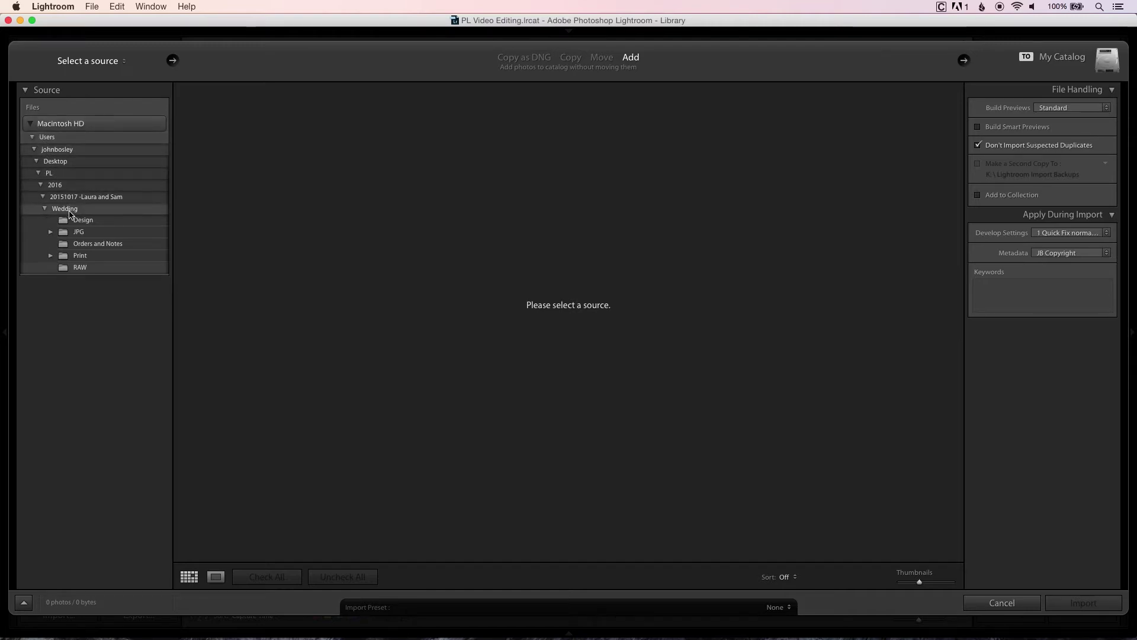
{"action": "left_click", "coordinate": [79, 268]}
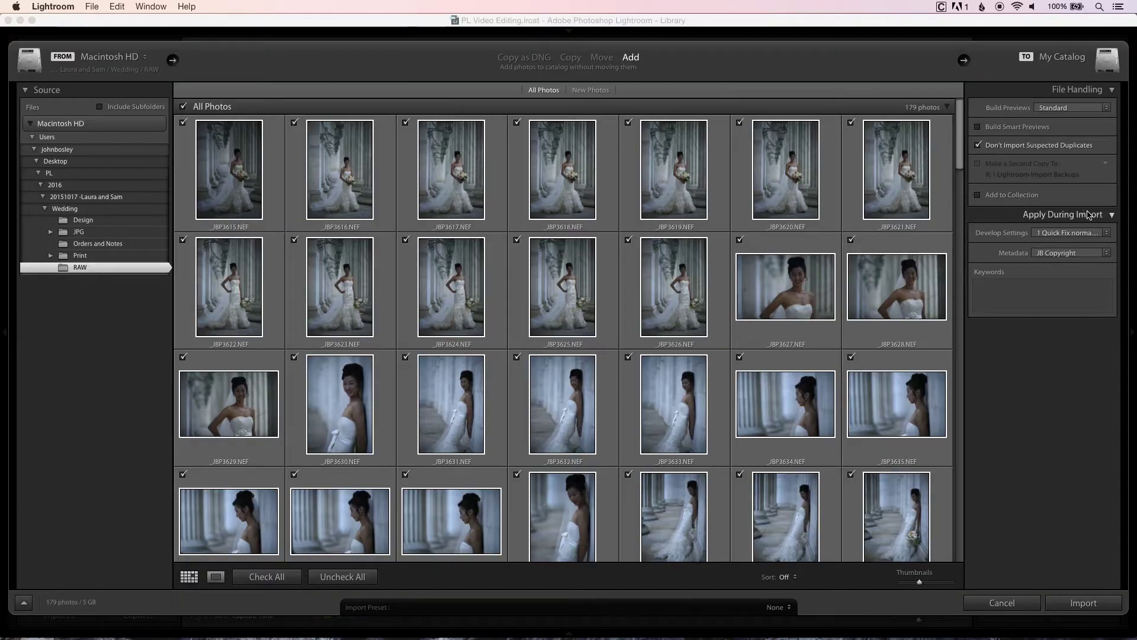
{"action": "left_click", "coordinate": [1078, 236]}
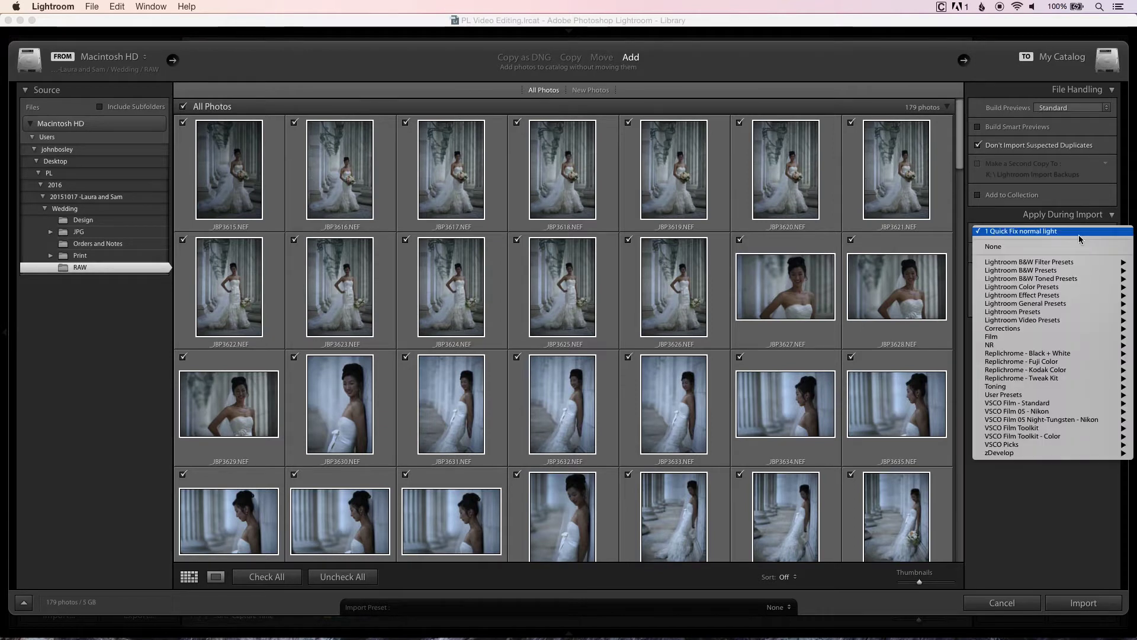
{"action": "left_click", "coordinate": [1047, 233]}
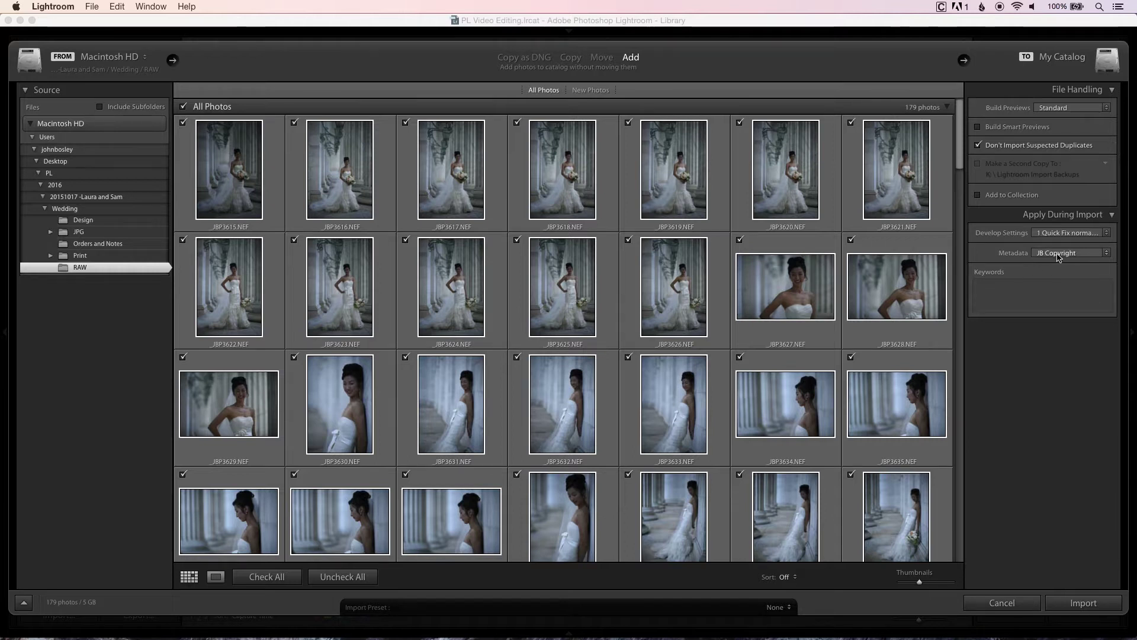
Add the keywords "wedding, Denver" to the photos and run the import
{"action": "left_click", "coordinate": [1050, 296]}
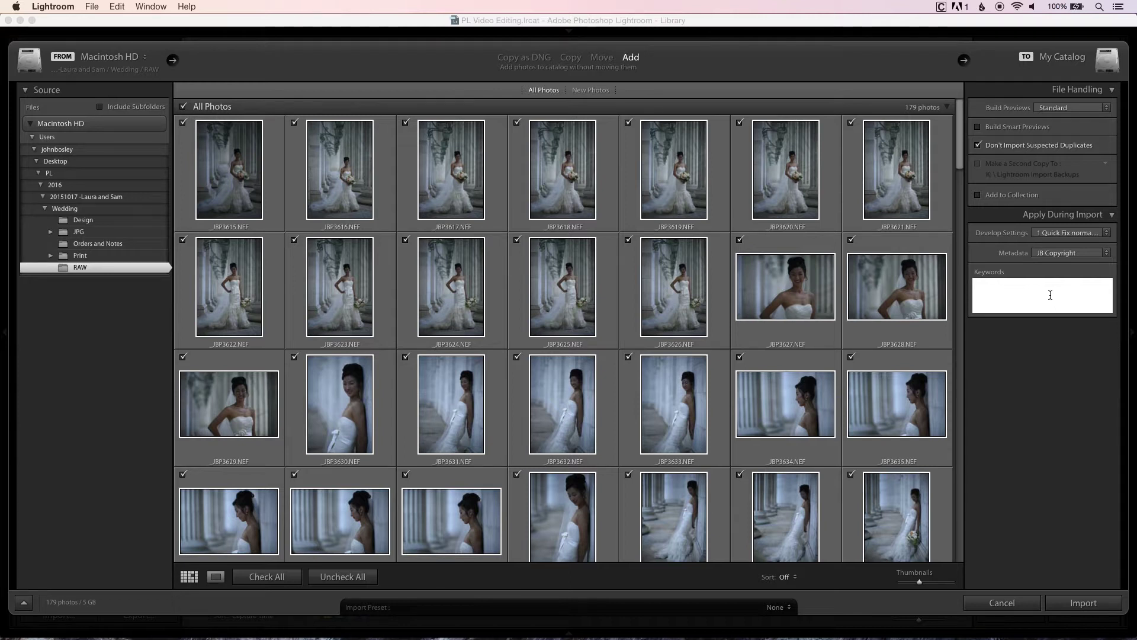
{"action": "type", "text": "wedding, Denver"}
{"action": "left_click", "coordinate": [1080, 604]}
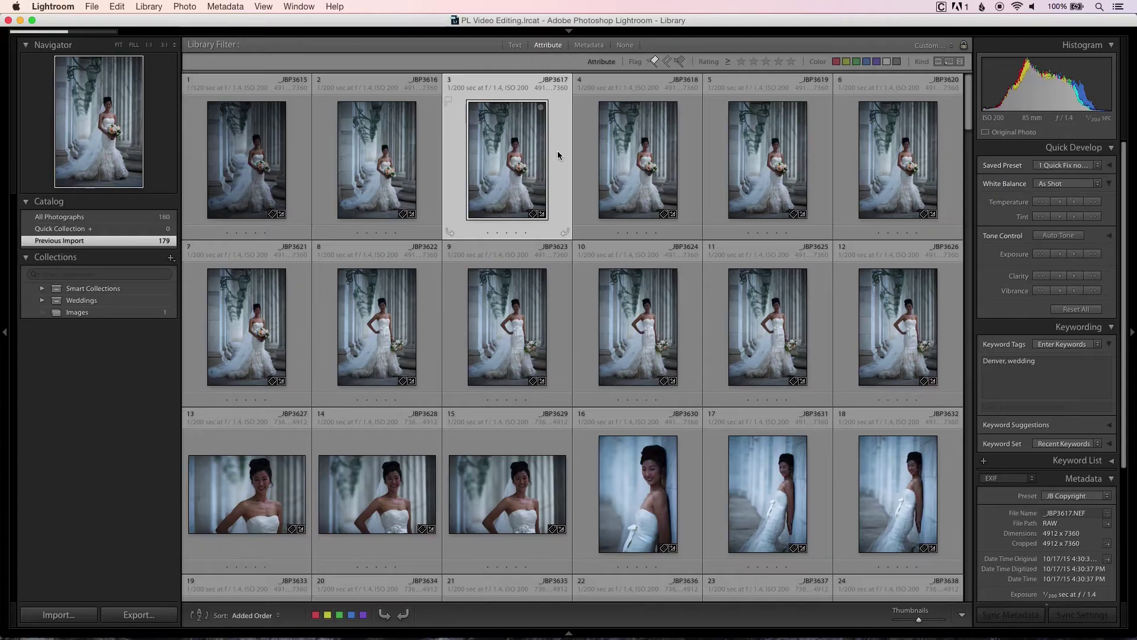
Filter the imported photos by the 20.0 mm f/1.8 lens and apply the Nikon - 20mm 1.8 correction preset to all of them
{"action": "left_click", "coordinate": [586, 45]}
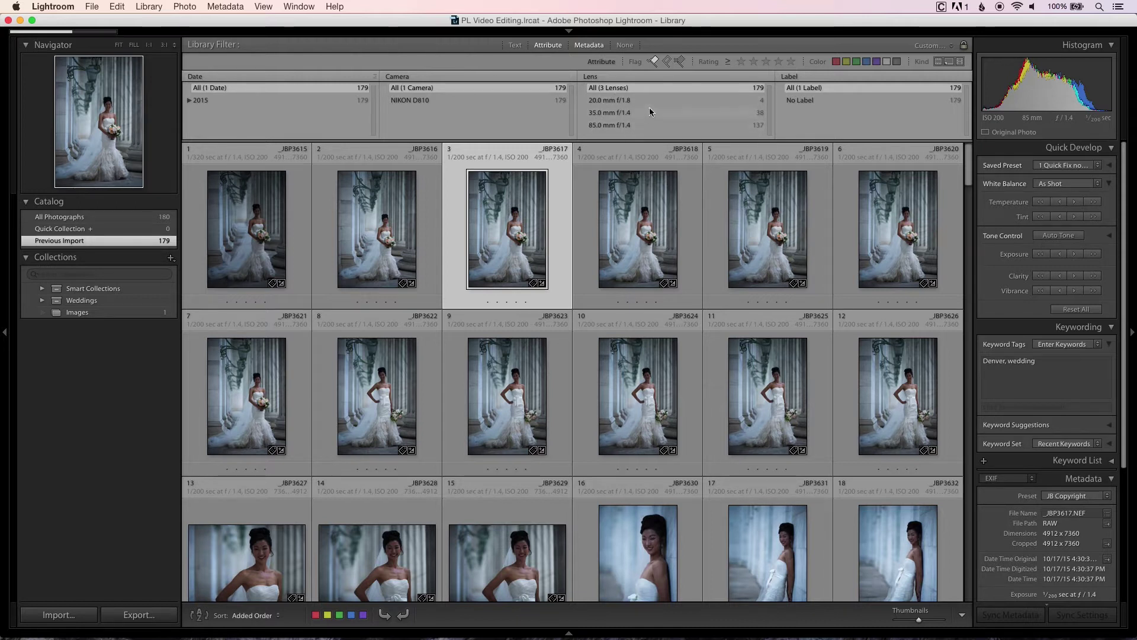
{"action": "left_click", "coordinate": [599, 100]}
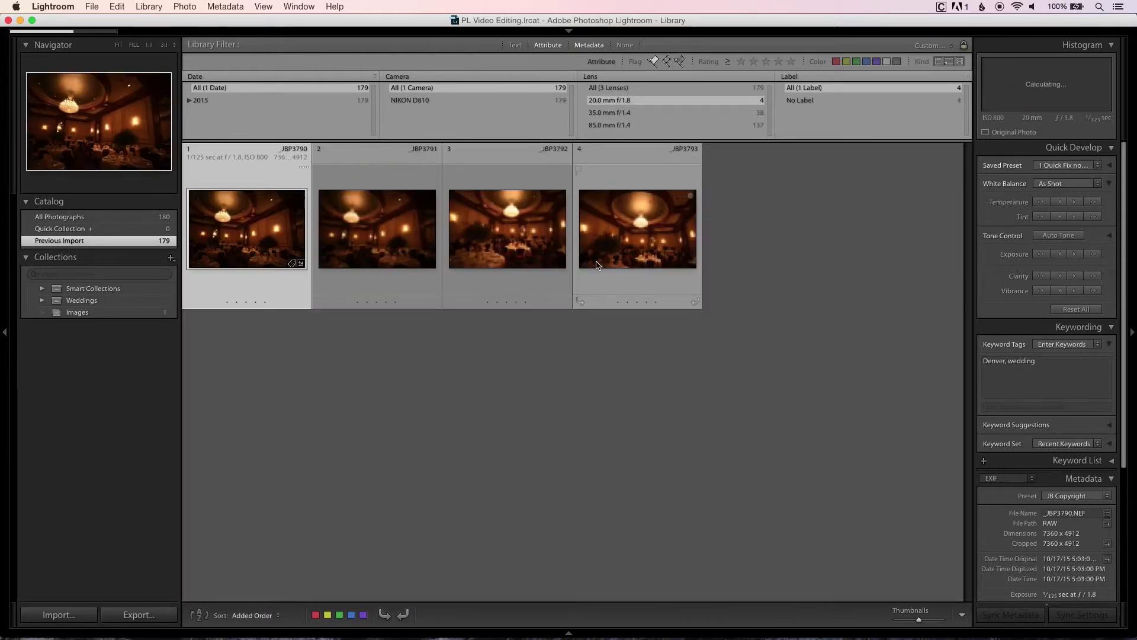
{"action": "key", "text": "super+a"}
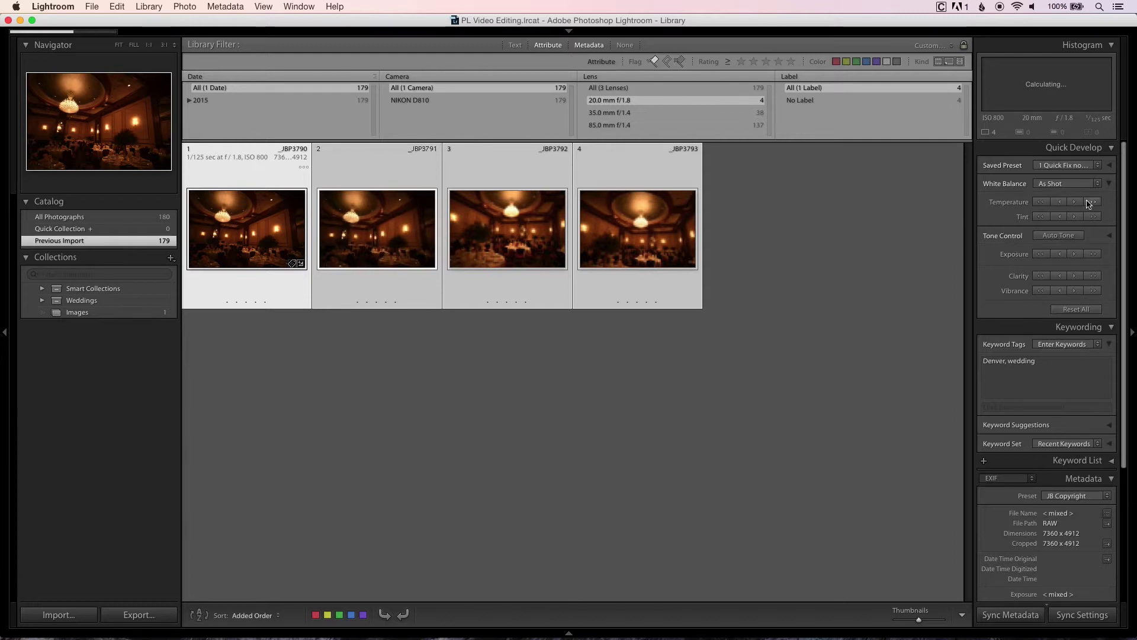
{"action": "left_click", "coordinate": [1066, 165]}
{"action": "mouse_move", "coordinate": [1007, 261]}
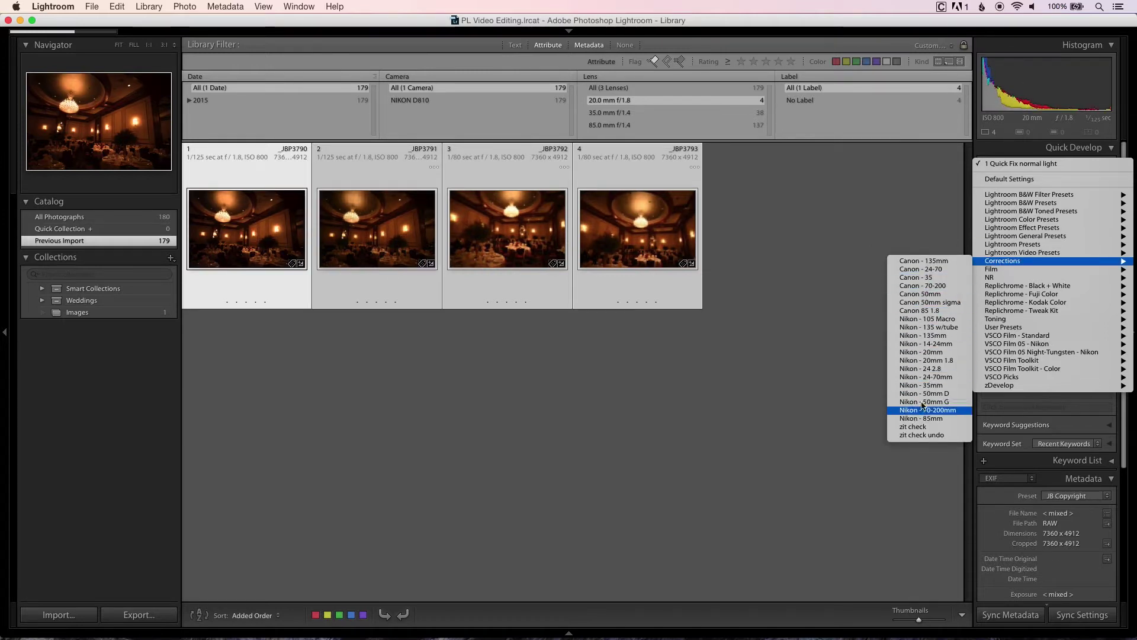
{"action": "left_click", "coordinate": [911, 361]}
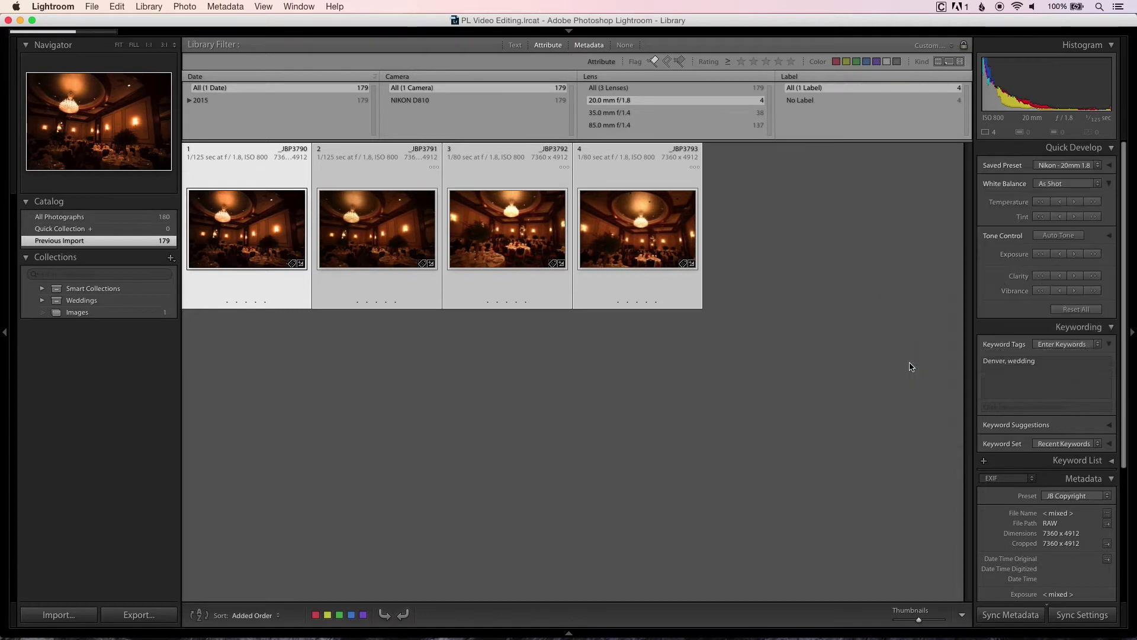
Filter the photos by the 35.0 mm f/1.4 lens and apply the Nikon - 35mm correction preset to all of them
{"action": "left_click", "coordinate": [618, 113]}
{"action": "key", "text": "super+a"}
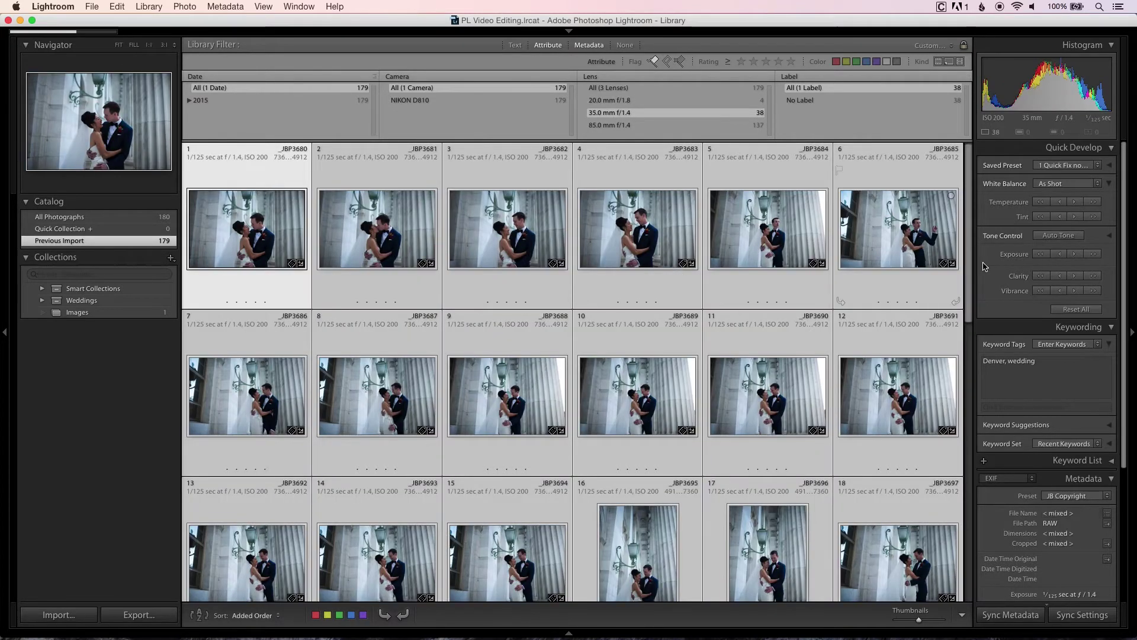
{"action": "left_click", "coordinate": [1068, 166]}
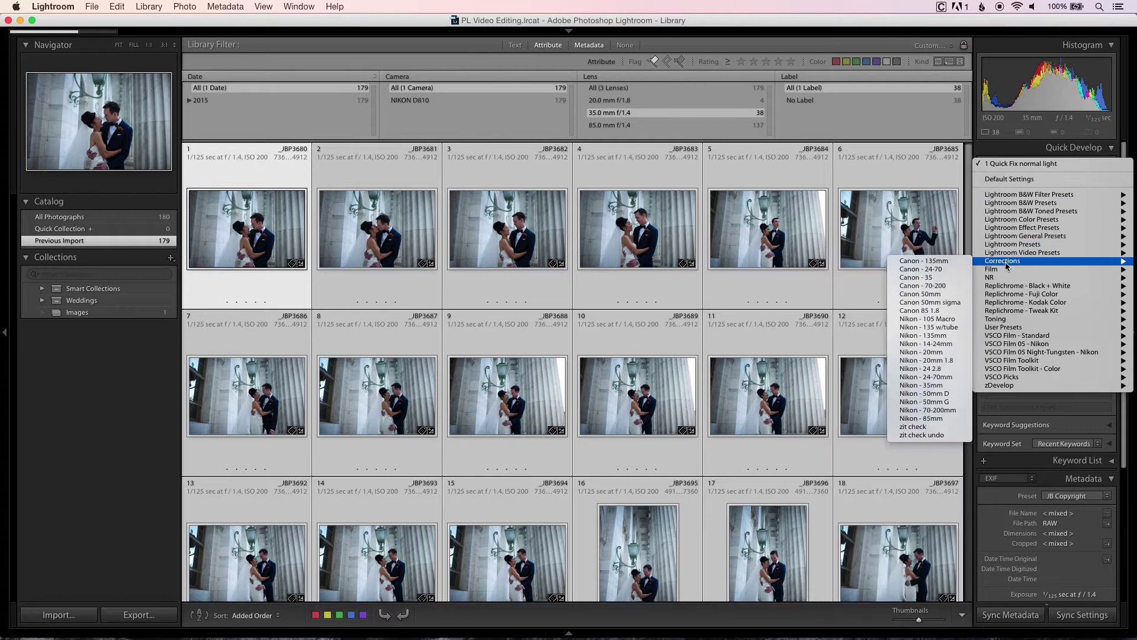
{"action": "left_click", "coordinate": [924, 385]}
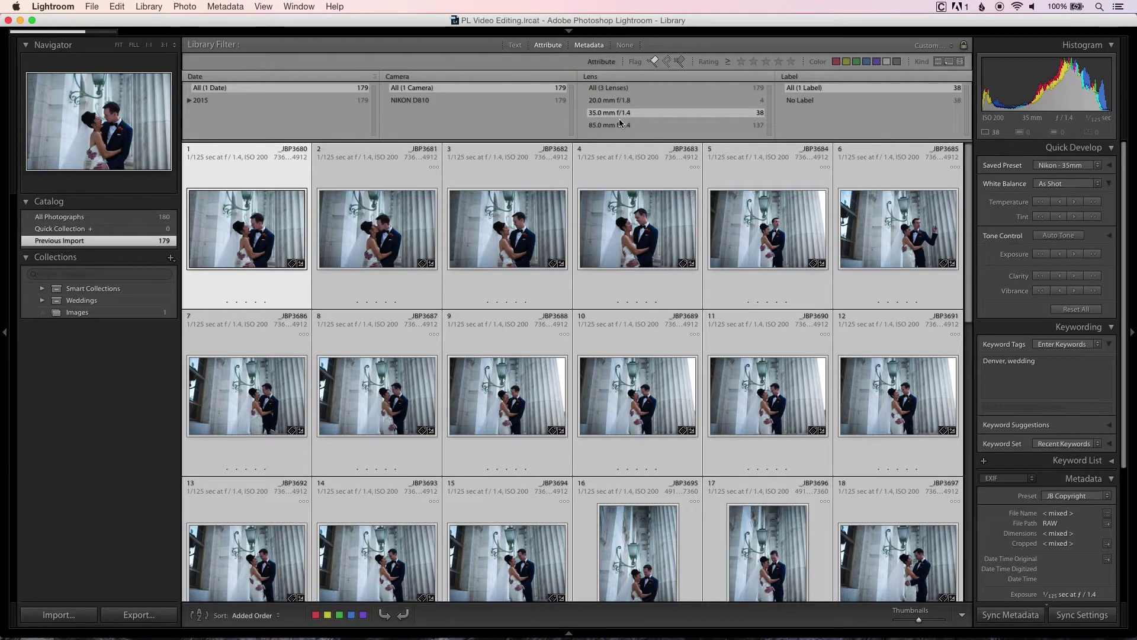
Filter the photos by the 85.0 mm f/1.4 lens and apply the Nikon - 85mm correction preset to all of them
{"action": "left_click", "coordinate": [620, 125]}
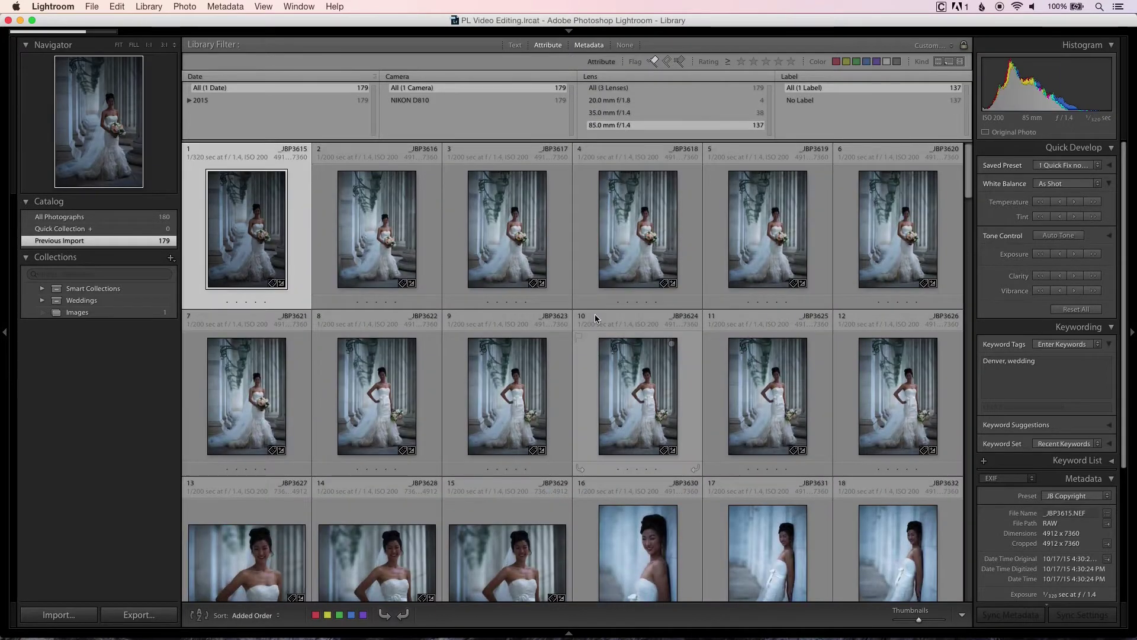
{"action": "key", "text": "super+a"}
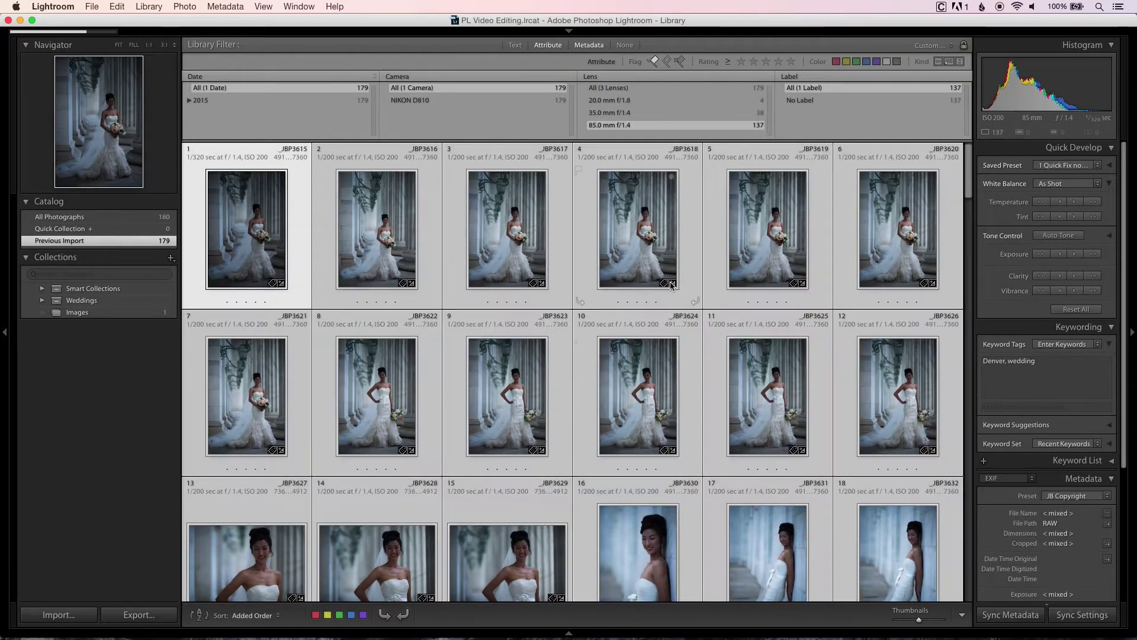
{"action": "left_click", "coordinate": [1076, 170]}
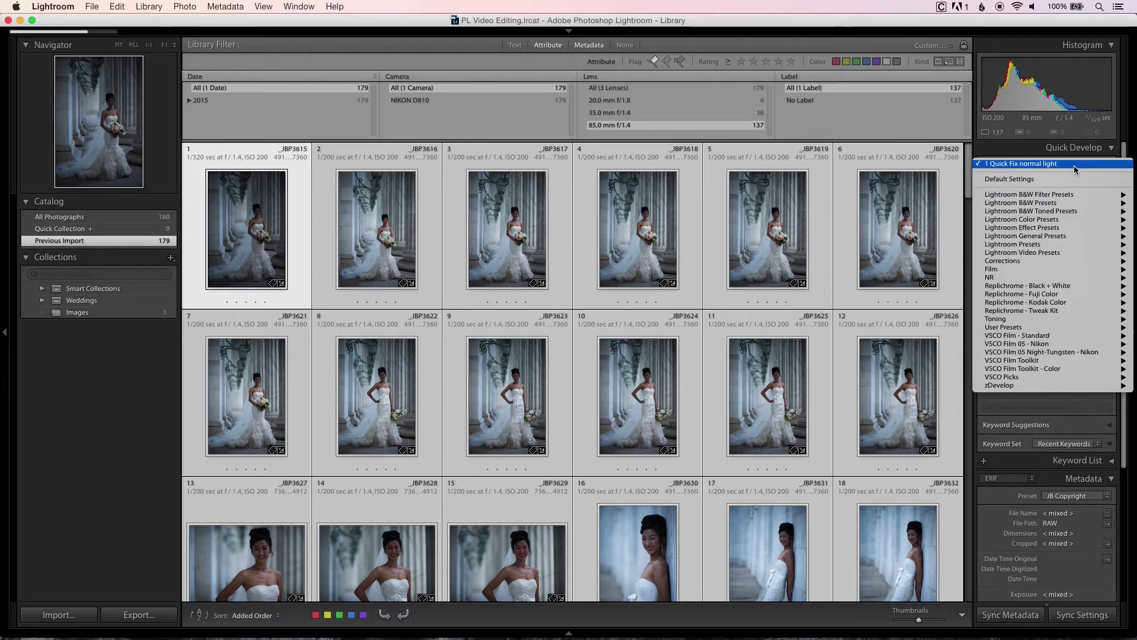
{"action": "mouse_move", "coordinate": [1037, 260]}
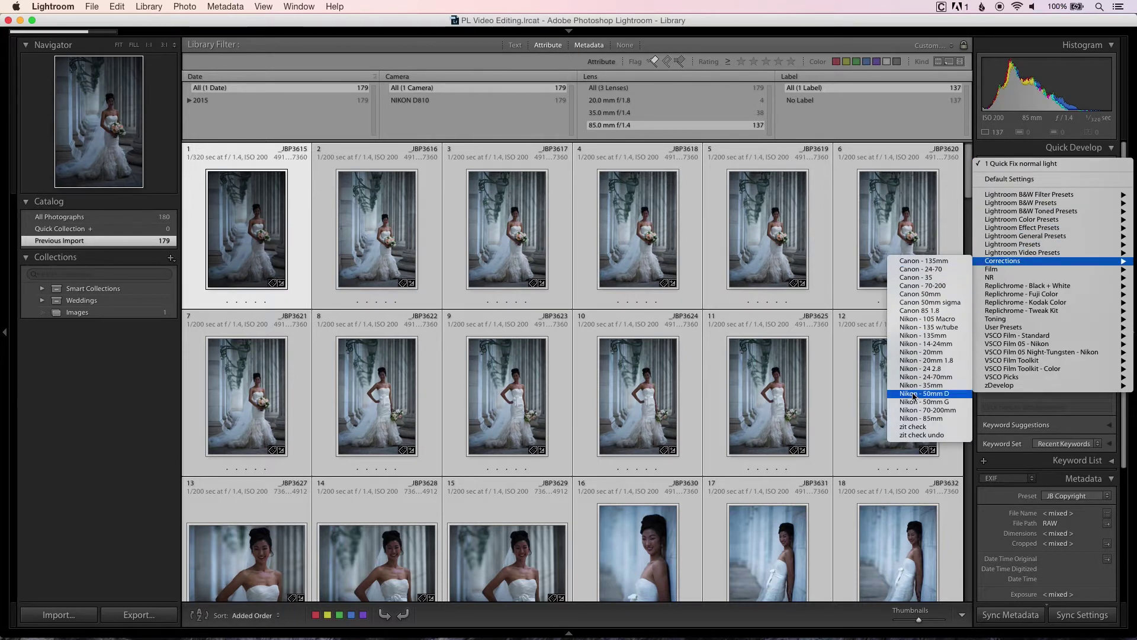
{"action": "left_click", "coordinate": [919, 418]}
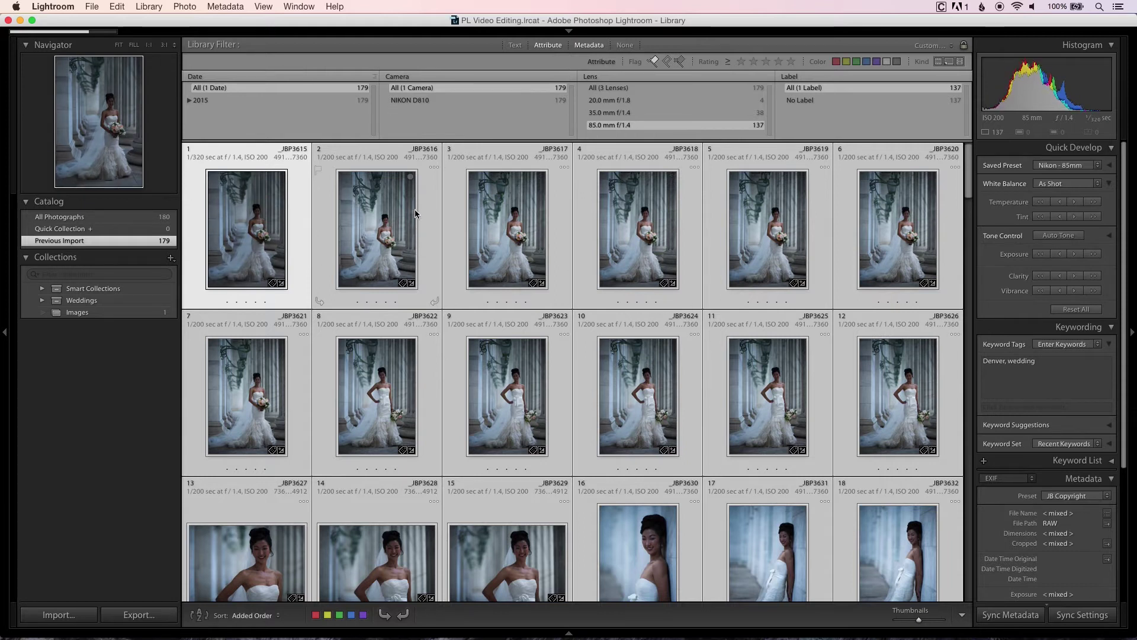
View the second 85 mm photo enlarged, step through the following two photos, and return to the grid
{"action": "double_click", "coordinate": [323, 245]}
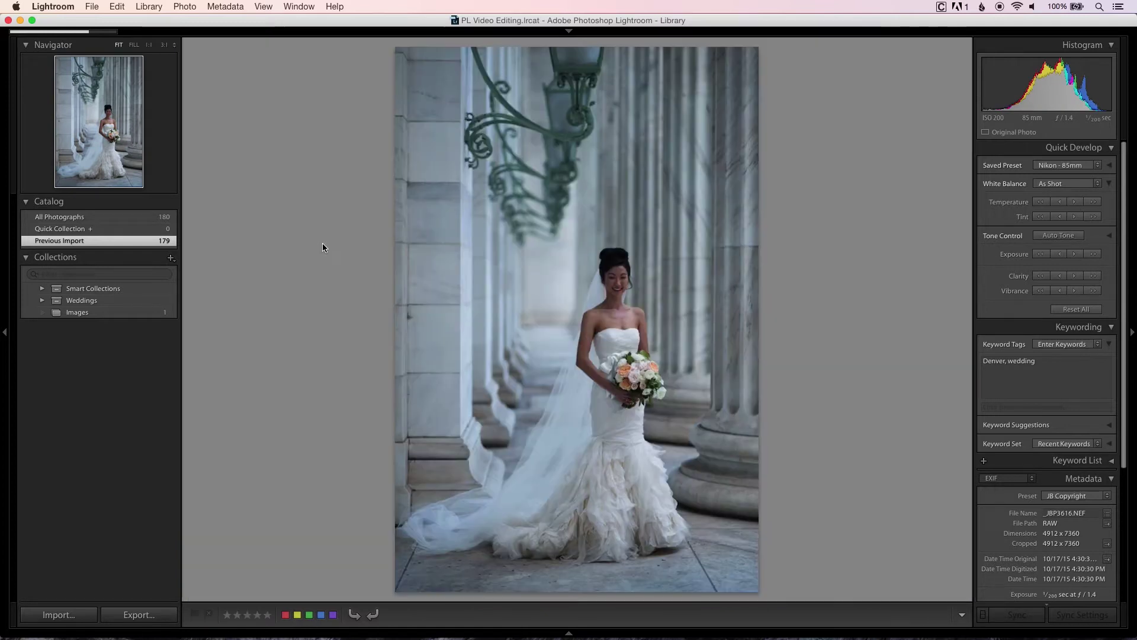
{"action": "key", "text": "Right"}
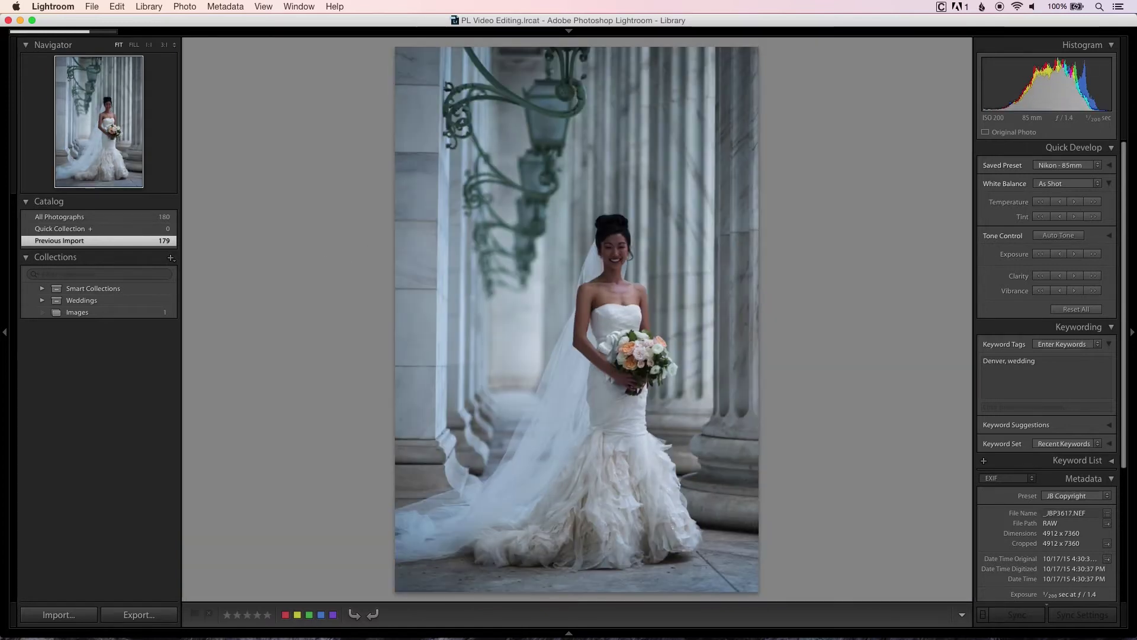
{"action": "key", "text": "Right"}
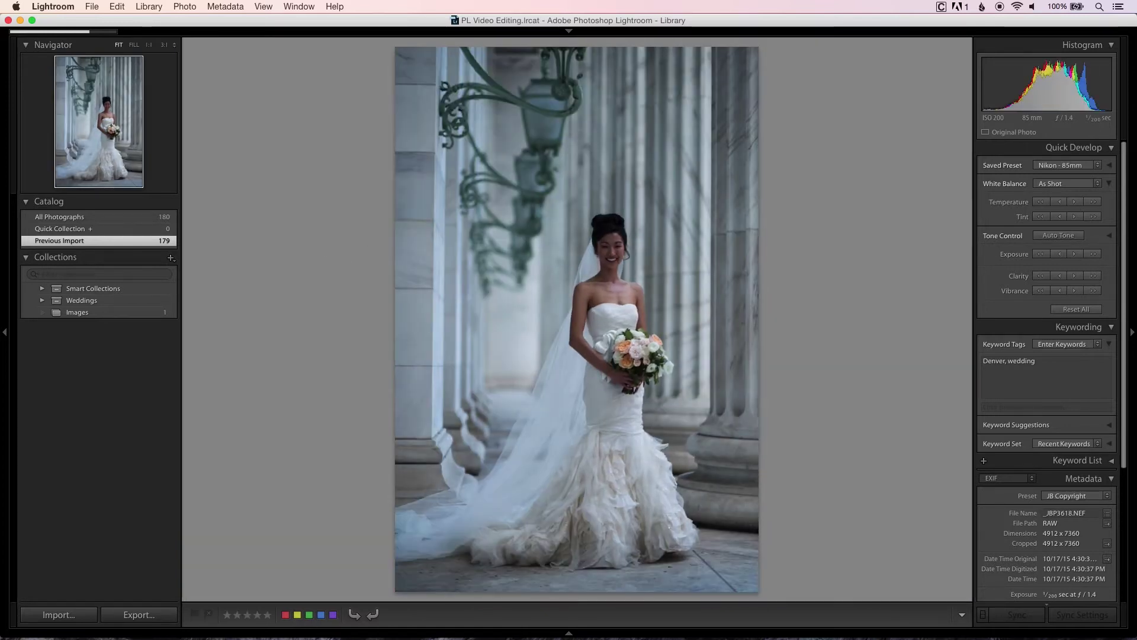
{"action": "key", "text": "g"}
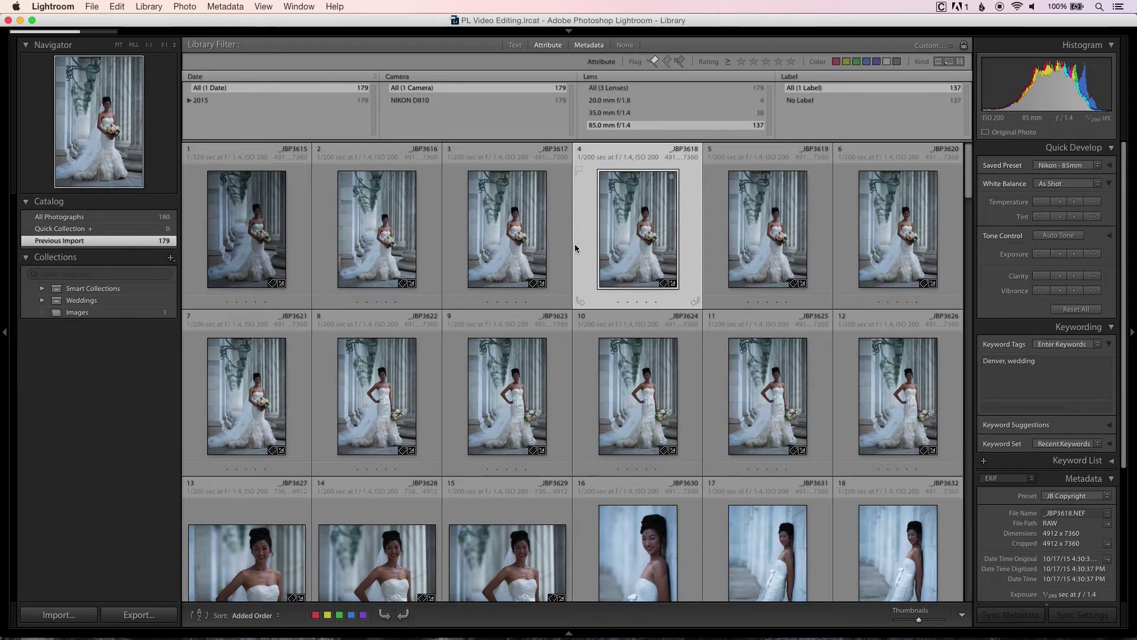
Remove the metadata filter and build standard-sized previews for all the imported photos
{"action": "left_click", "coordinate": [588, 45]}
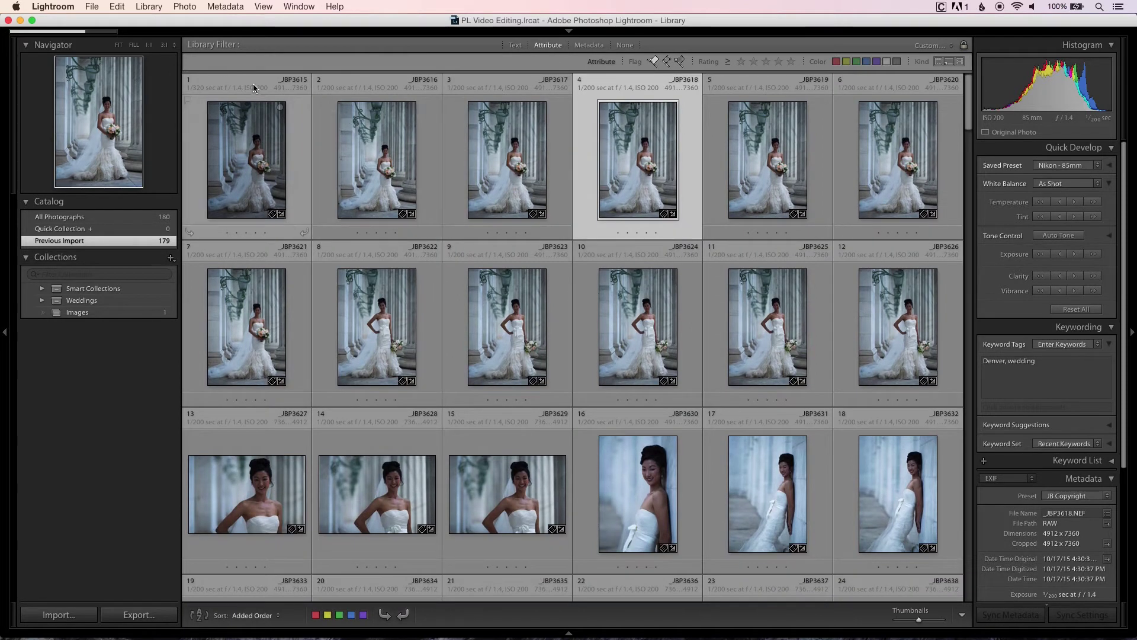
{"action": "key", "text": "super+a"}
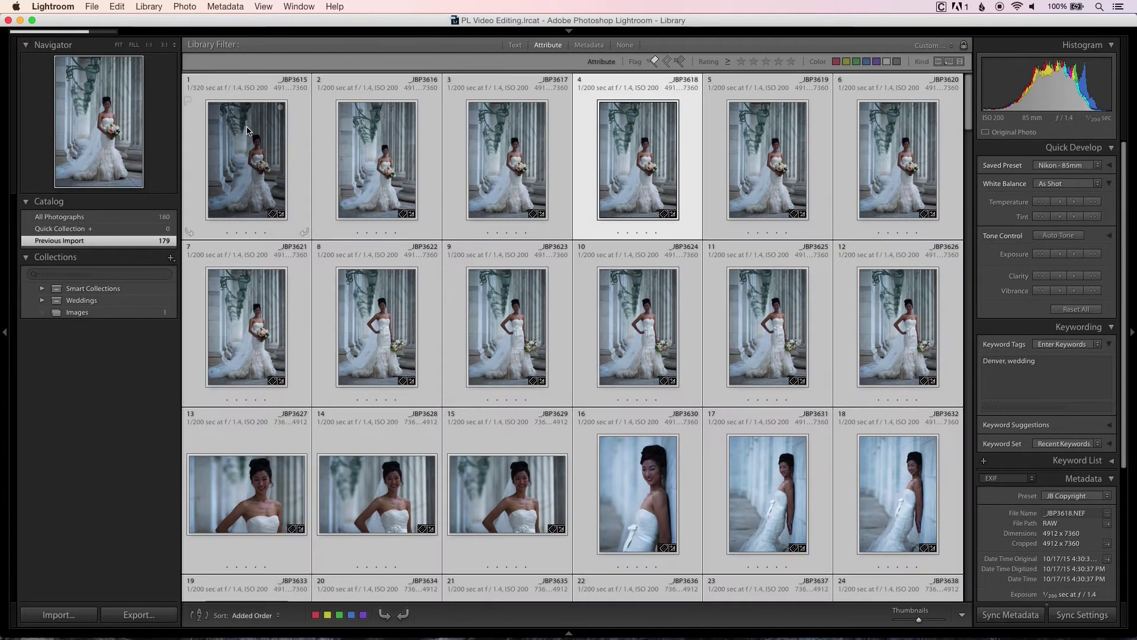
{"action": "left_click", "coordinate": [149, 7]}
{"action": "mouse_move", "coordinate": [233, 299]}
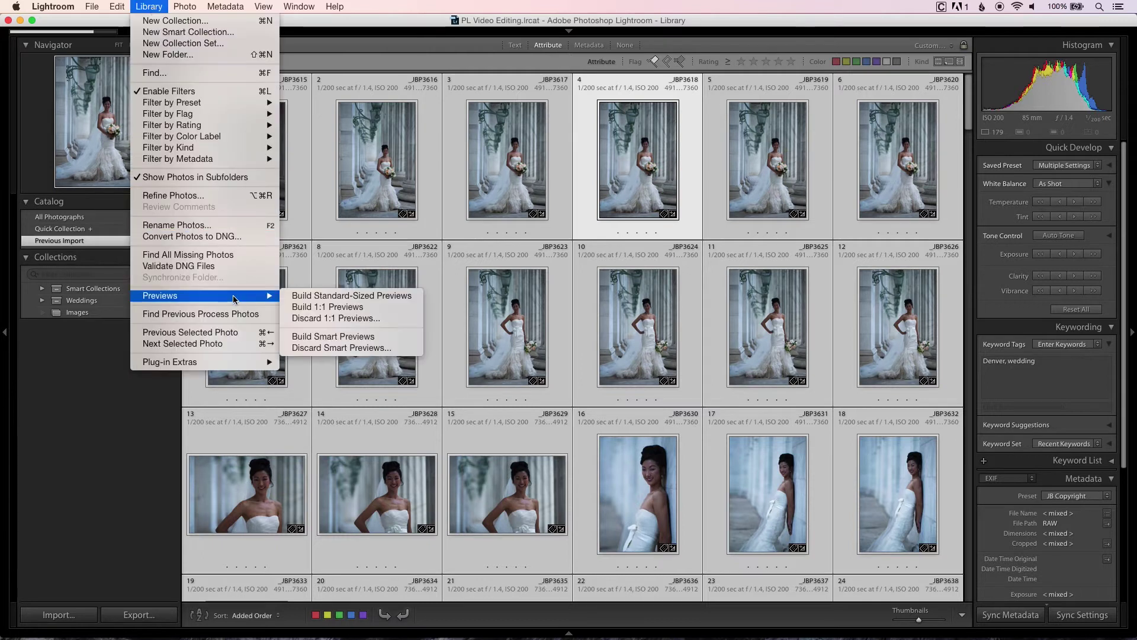
{"action": "left_click", "coordinate": [325, 296]}
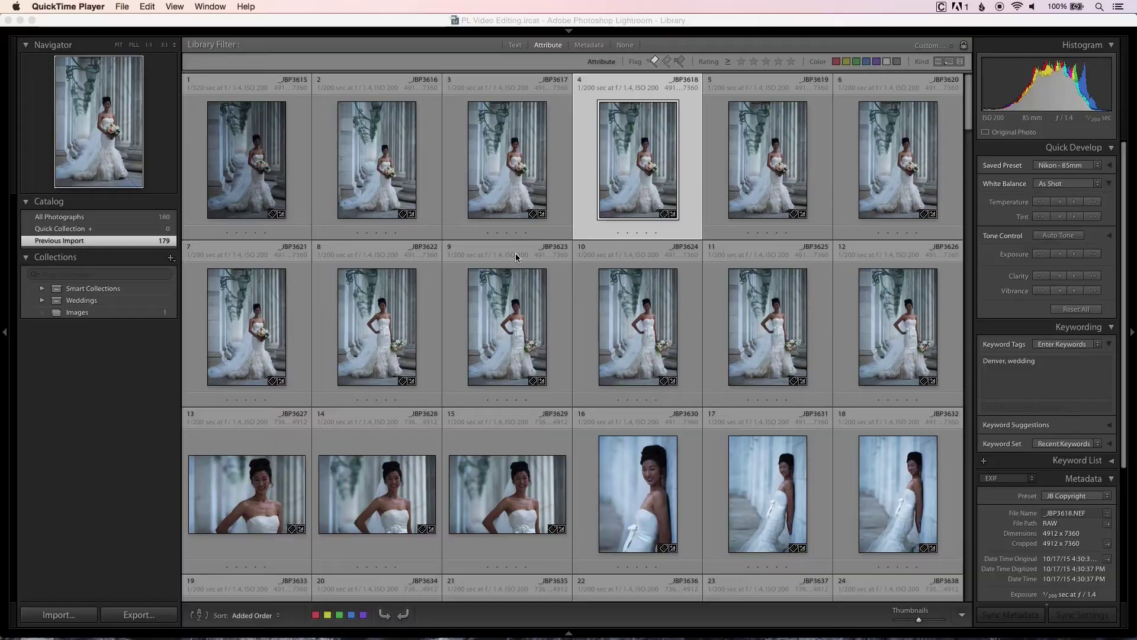
Create a collection of all the imported photos inside the Weddings set, named 15/10/17 followed by the couple's first names
{"action": "left_click", "coordinate": [453, 207]}
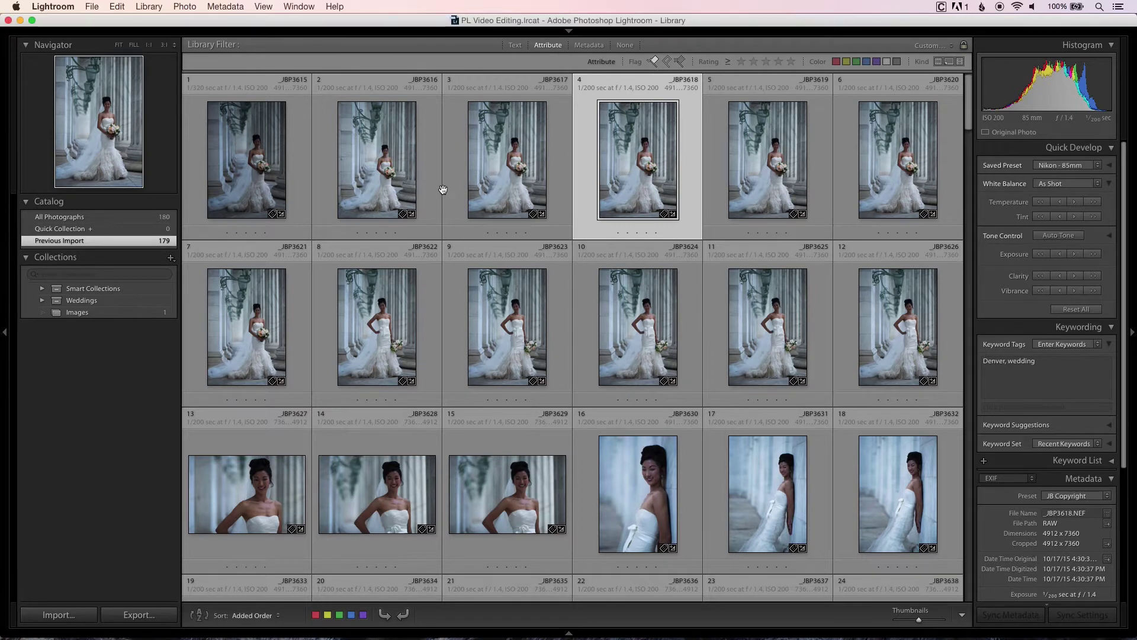
{"action": "key", "text": "super+a"}
{"action": "left_click", "coordinate": [171, 259]}
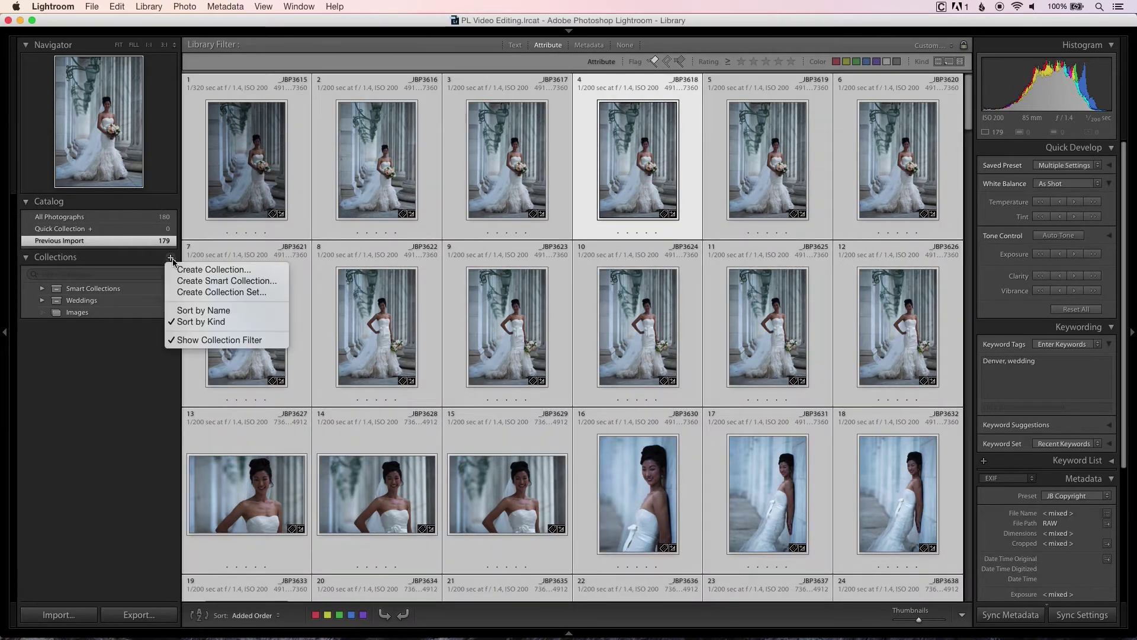
{"action": "left_click", "coordinate": [192, 272]}
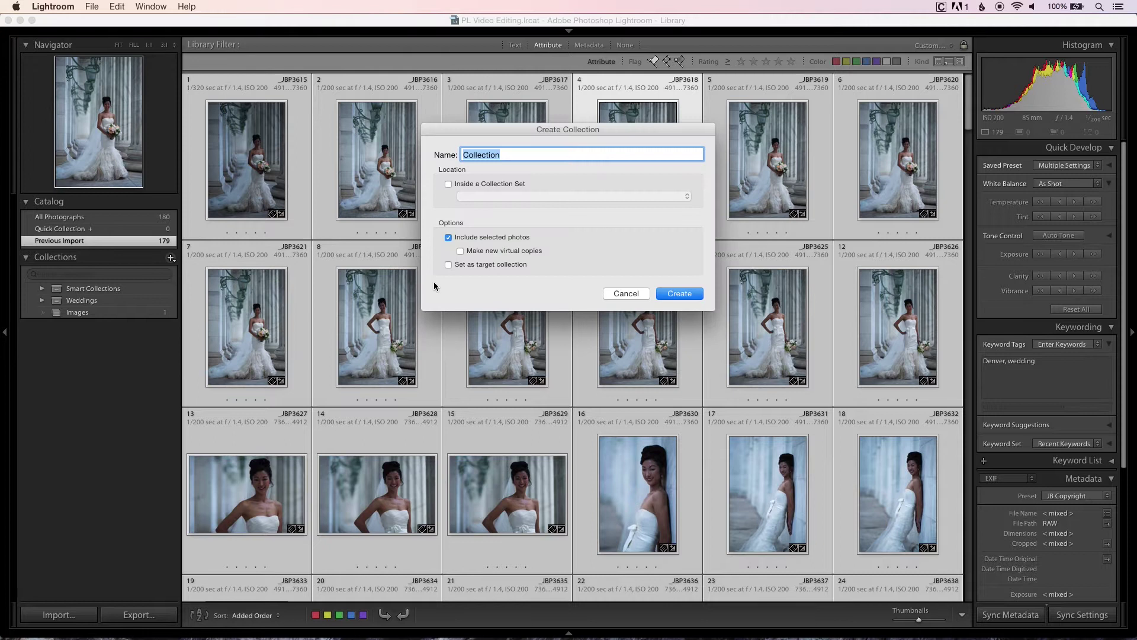
{"action": "type", "text": "15/10/17 Laura and Sam"}
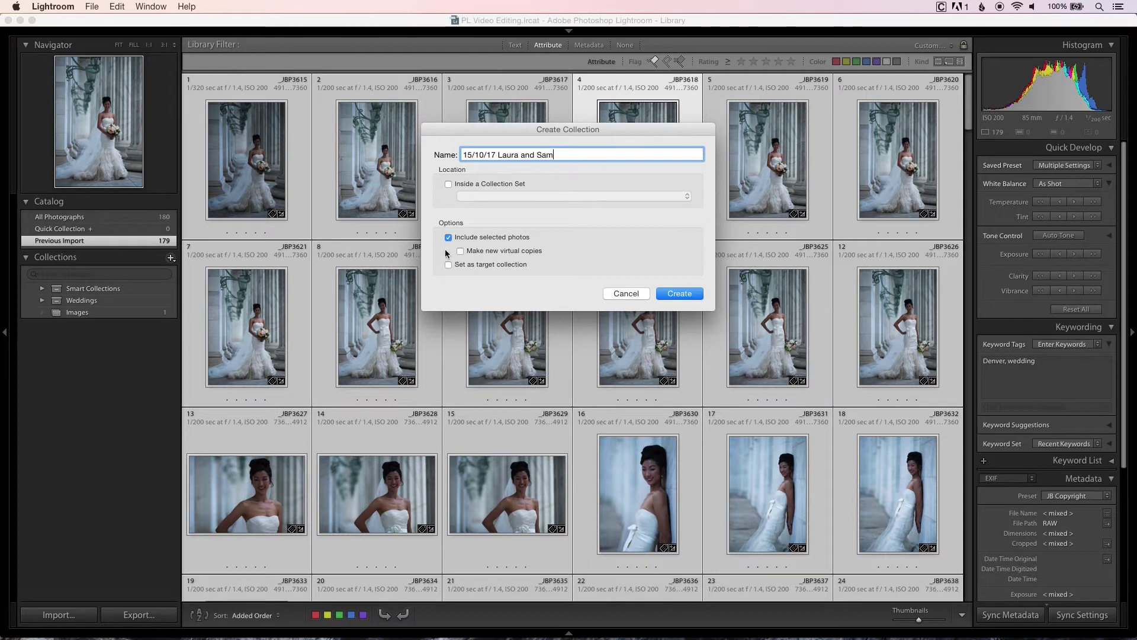
{"action": "left_click", "coordinate": [471, 181]}
{"action": "left_click", "coordinate": [481, 196]}
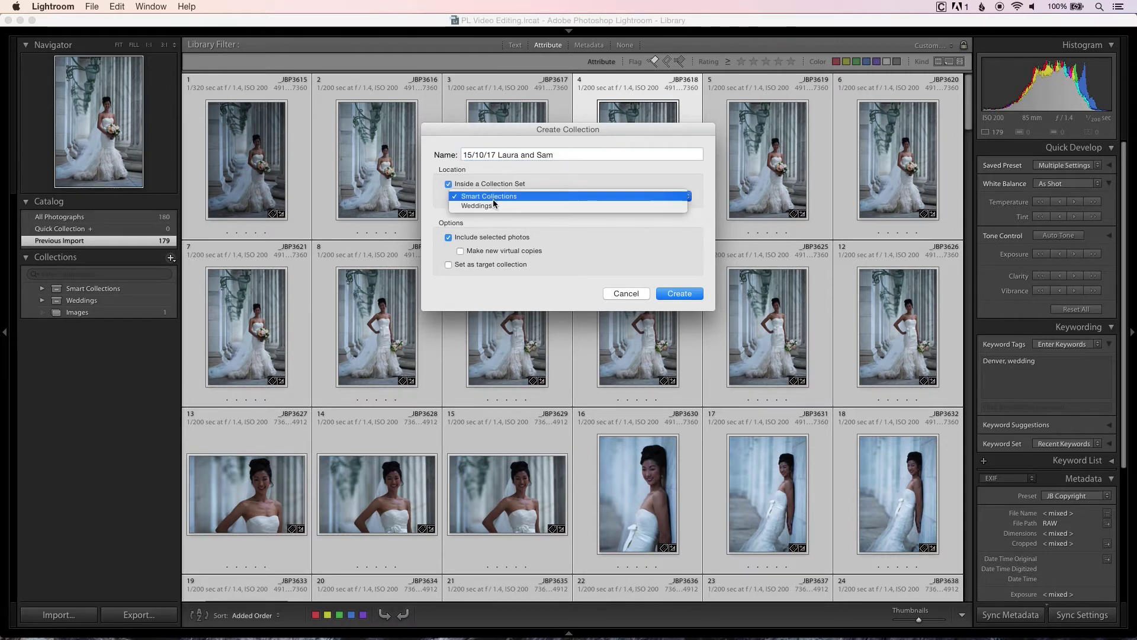
{"action": "left_click", "coordinate": [493, 204]}
{"action": "left_click", "coordinate": [665, 293]}
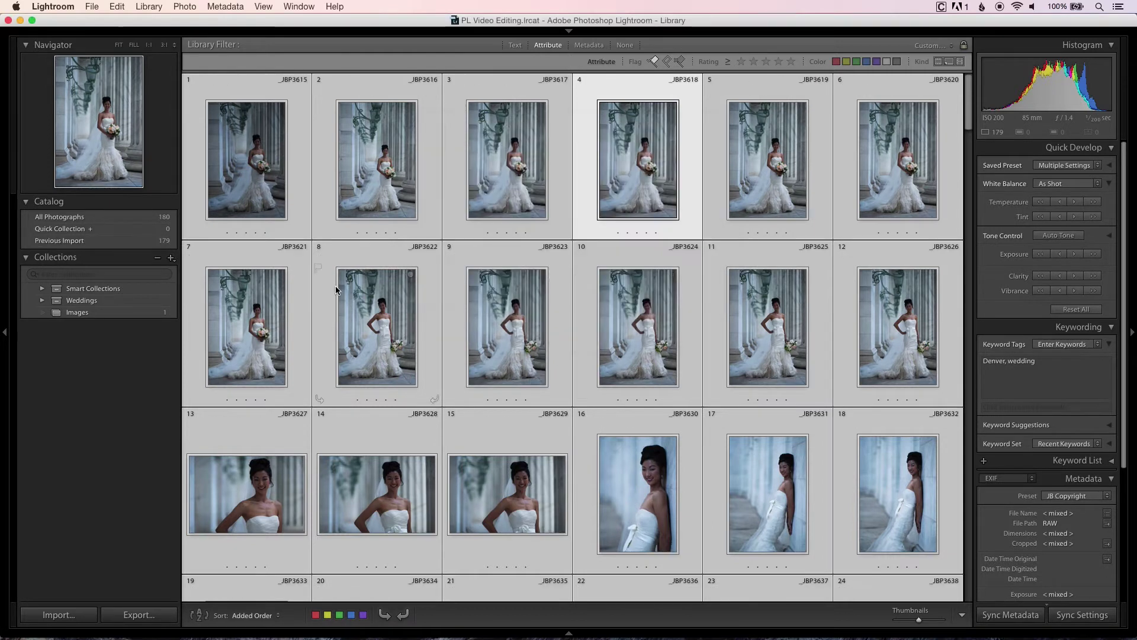
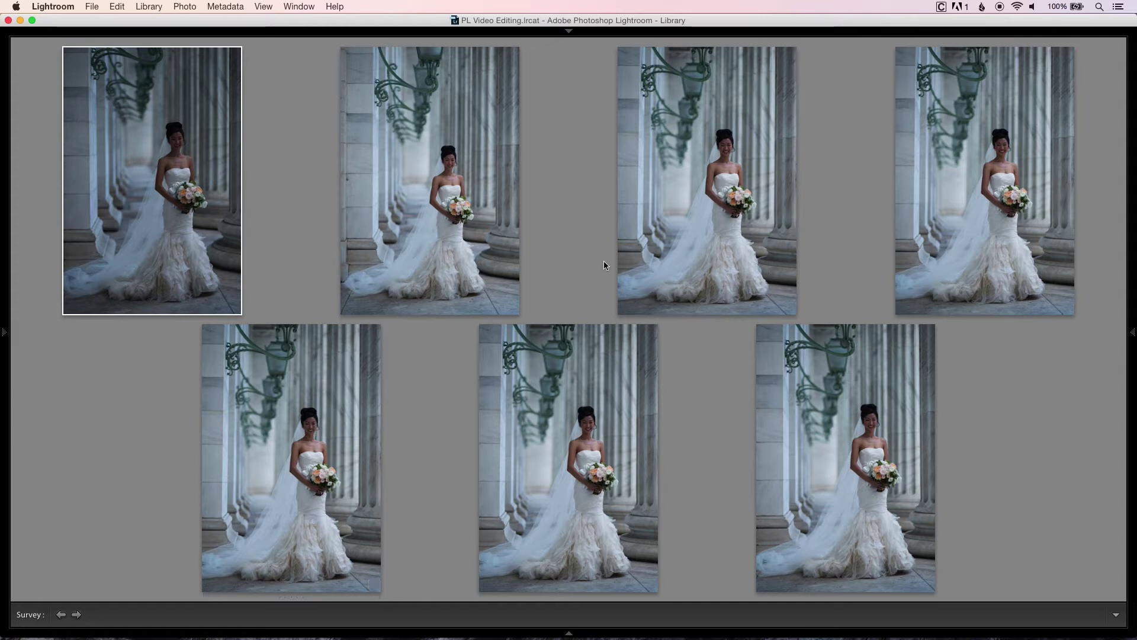
Flag the third surveyed photo, _JBP3617, as a pick and return to the grid
{"action": "left_click", "coordinate": [704, 235]}
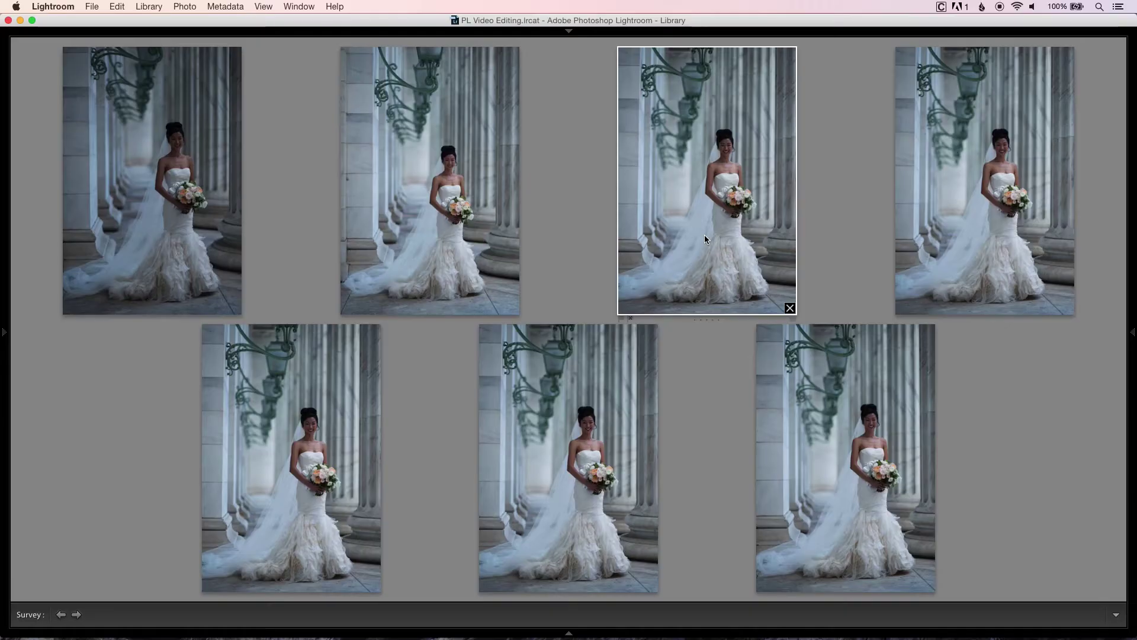
{"action": "key", "text": "p"}
{"action": "key", "text": "g"}
Compare photos _JBP3622 to _JBP3626 in Survey view, flag _JBP3624 as a pick, and return to the grid
{"action": "key", "text": "Right"}
{"action": "key", "text": "Right"}
{"action": "key", "text": "Right"}
{"action": "key", "text": "Right"}
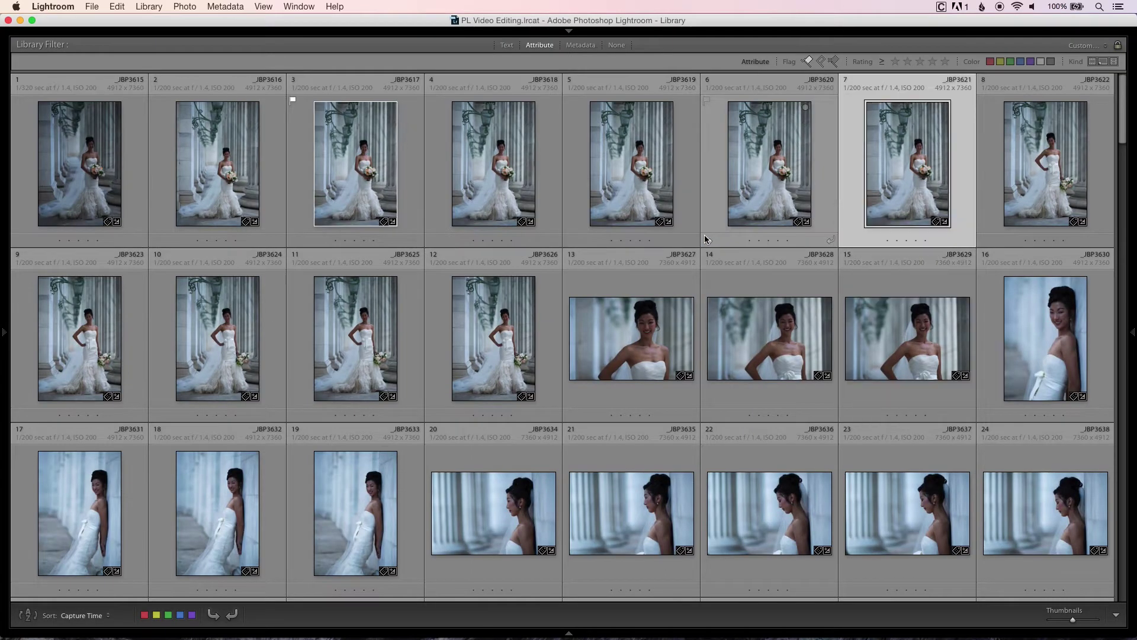
{"action": "key", "text": "shift+Right"}
{"action": "key", "text": "shift+Right"}
{"action": "key", "text": "shift+Right"}
{"action": "key", "text": "shift+Right"}
{"action": "key", "text": "n"}
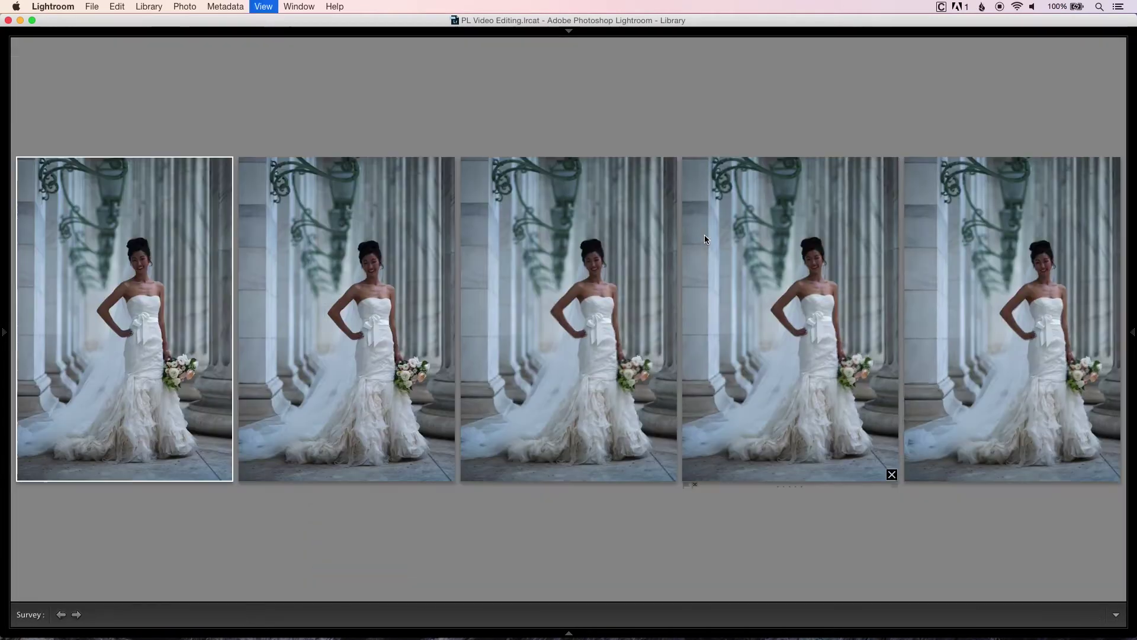
{"action": "left_click", "coordinate": [579, 324]}
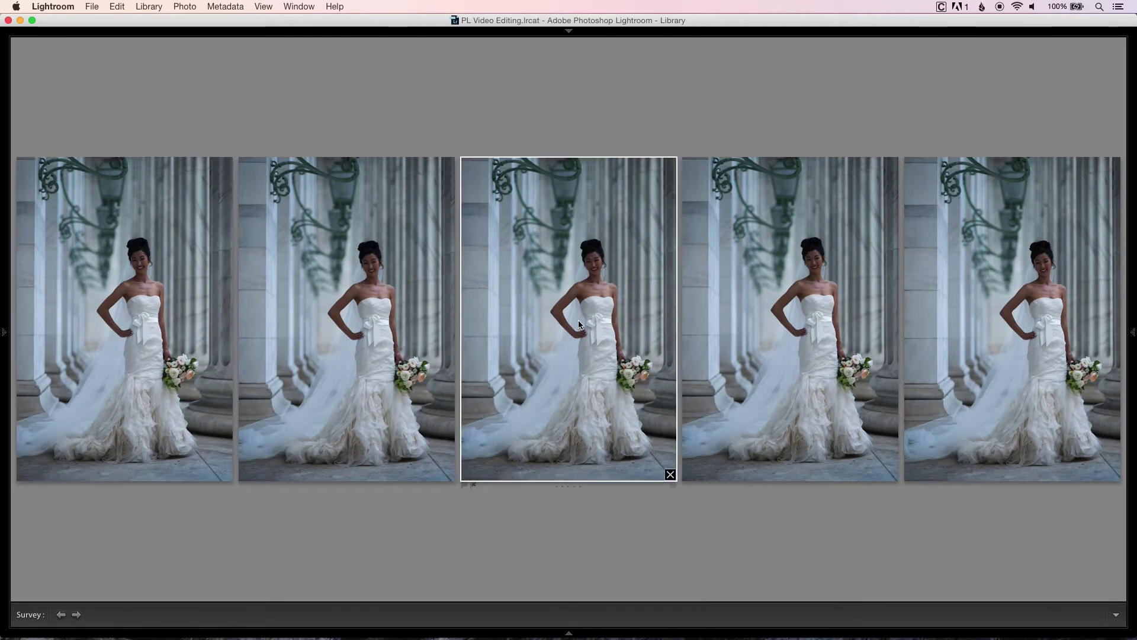
{"action": "key", "text": "p"}
{"action": "key", "text": "g"}
Survey the three photos _JBP3627 to _JBP3629, flag _JBP3629 as a pick, and return to the grid
{"action": "left_click", "coordinate": [578, 321]}
{"action": "key", "text": "shift+Right"}
{"action": "key", "text": "shift+Right"}
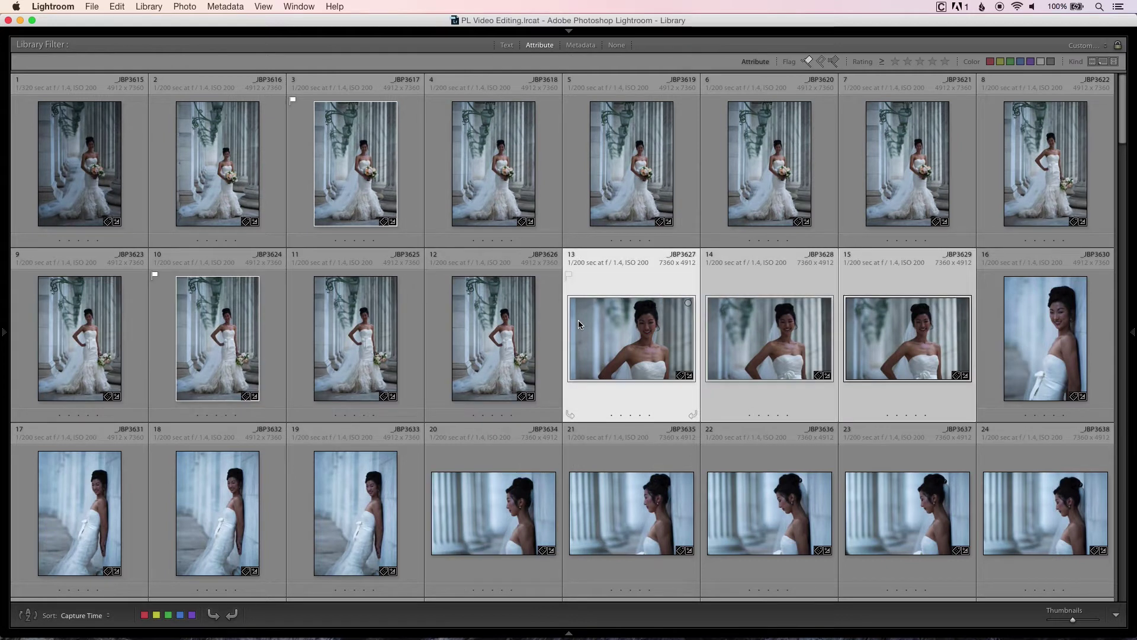
{"action": "key", "text": "n"}
{"action": "left_click", "coordinate": [579, 320]}
{"action": "key", "text": "p"}
{"action": "key", "text": "g"}
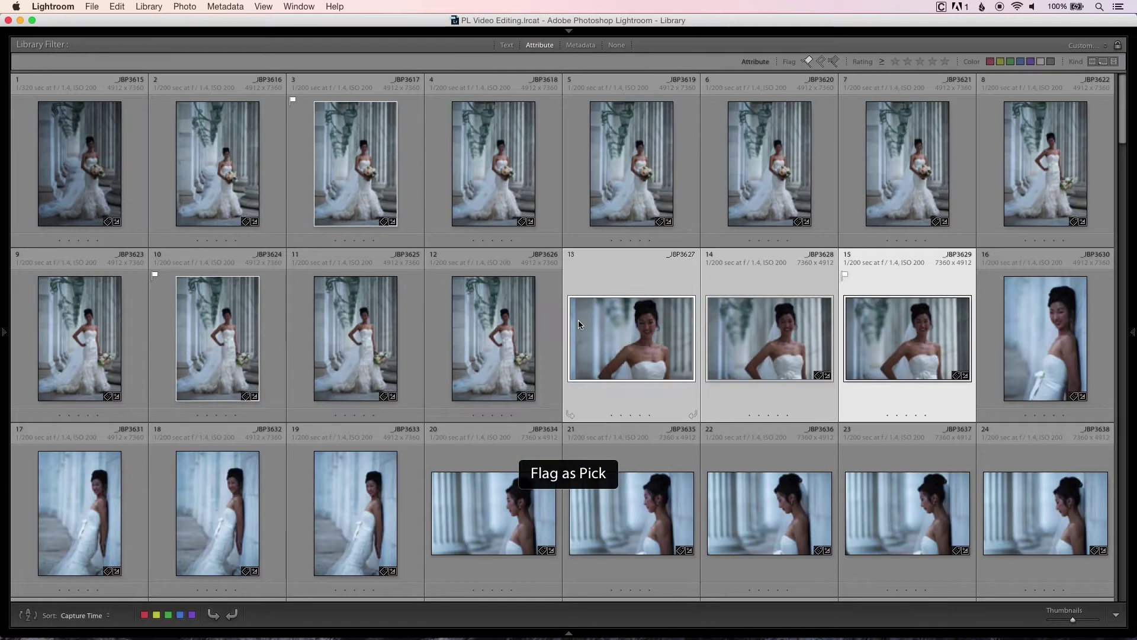
View the photos from _JBP3630 onwards one at a time and flag _JBP3631 as a pick
{"action": "key", "text": "Right"}
{"action": "key", "text": "e"}
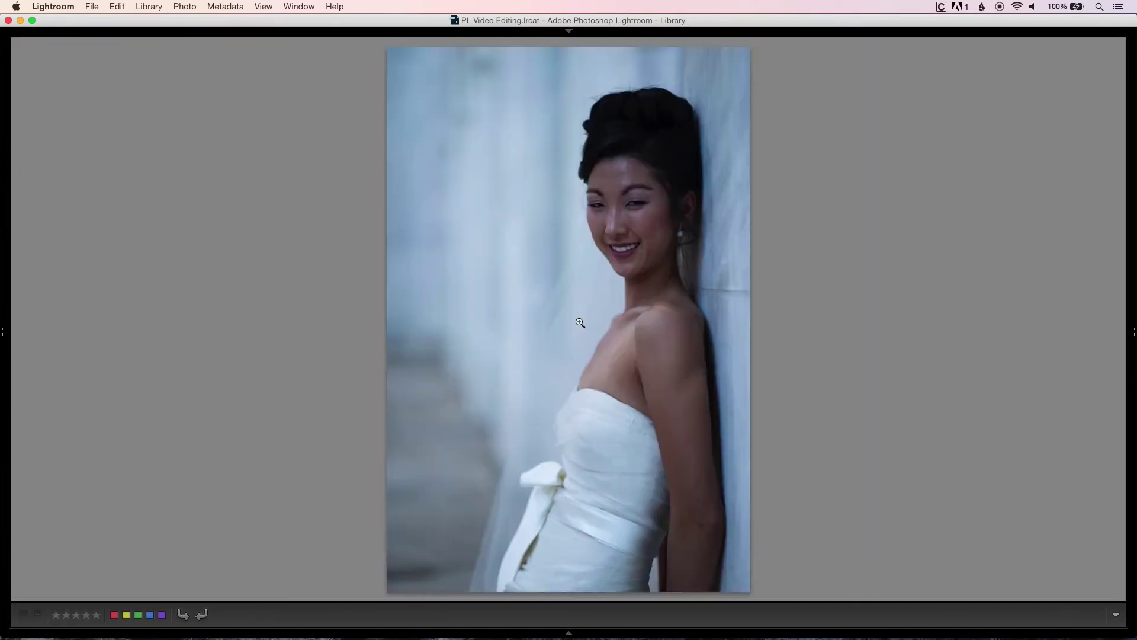
{"action": "key", "text": "Right"}
{"action": "key", "text": "Right"}
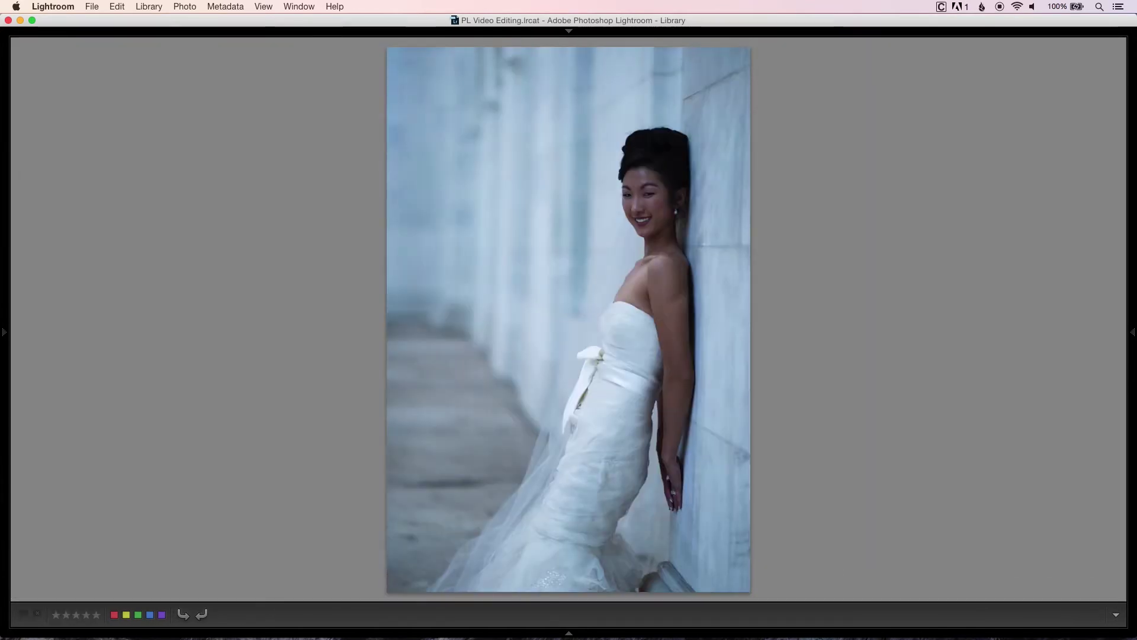
{"action": "key", "text": "Right"}
{"action": "key", "text": "p"}
{"action": "key", "text": "Right"}
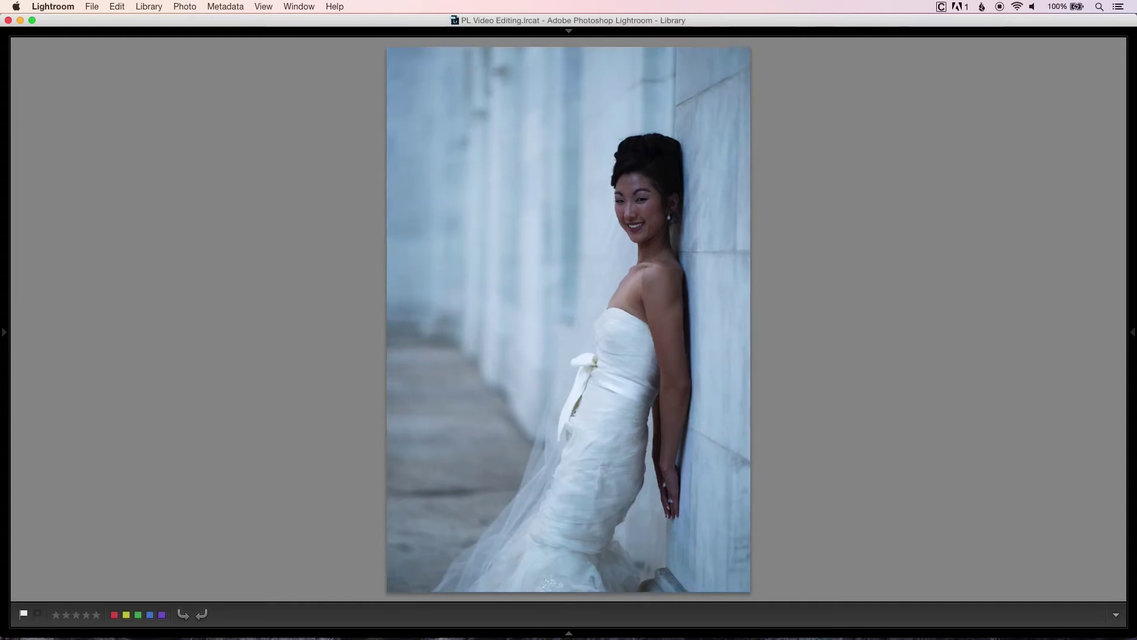
Continue through the enlarged photos to the profile portrait _JBP3636 and flag it as a pick
{"action": "key", "text": "Right"}
{"action": "key", "text": "Right"}
{"action": "key", "text": "Right"}
{"action": "key", "text": "Right"}
{"action": "key", "text": "Right"}
{"action": "key", "text": "Right"}
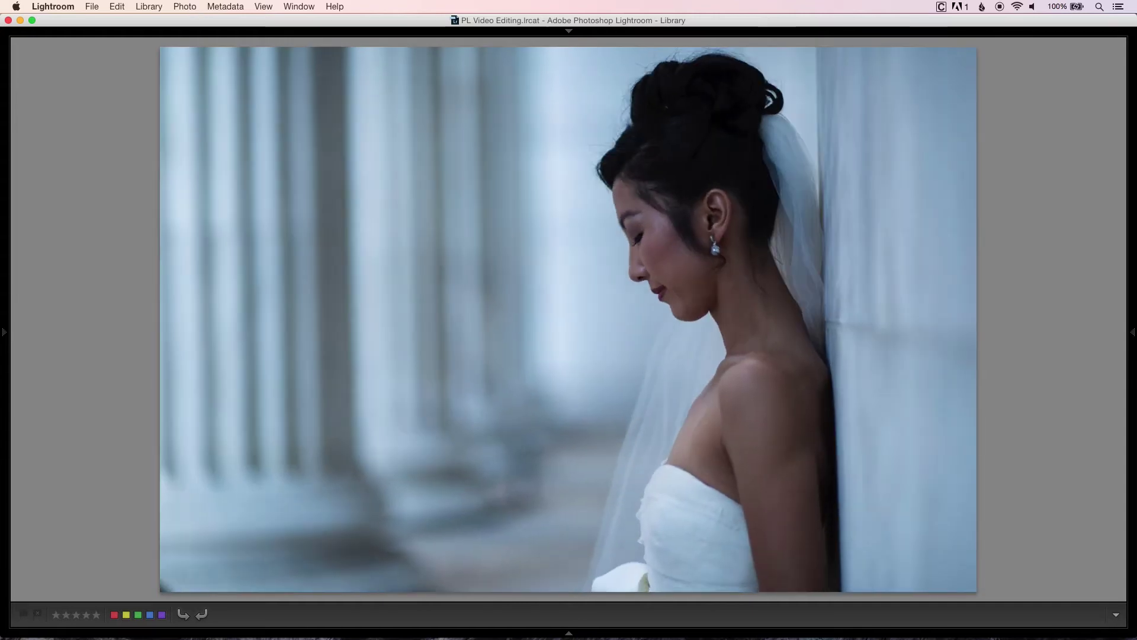
{"action": "key", "text": "p"}
Flag the full-length bride photos _JBP3640 and _JBP3642 as picks, continue to _JBP3645, and return to the grid
{"action": "key", "text": "Right"}
{"action": "key", "text": "Right"}
{"action": "key", "text": "Right"}
{"action": "key", "text": "p"}
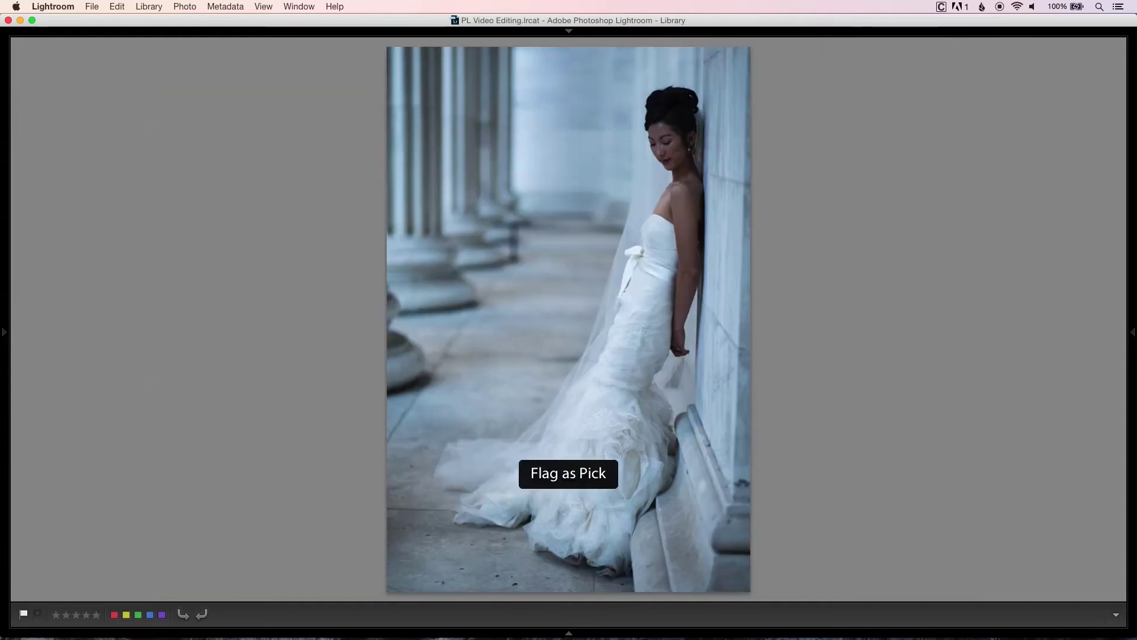
{"action": "key", "text": "Right"}
{"action": "key", "text": "Right"}
{"action": "key", "text": "Right"}
{"action": "key", "text": "Right"}
{"action": "key", "text": "p"}
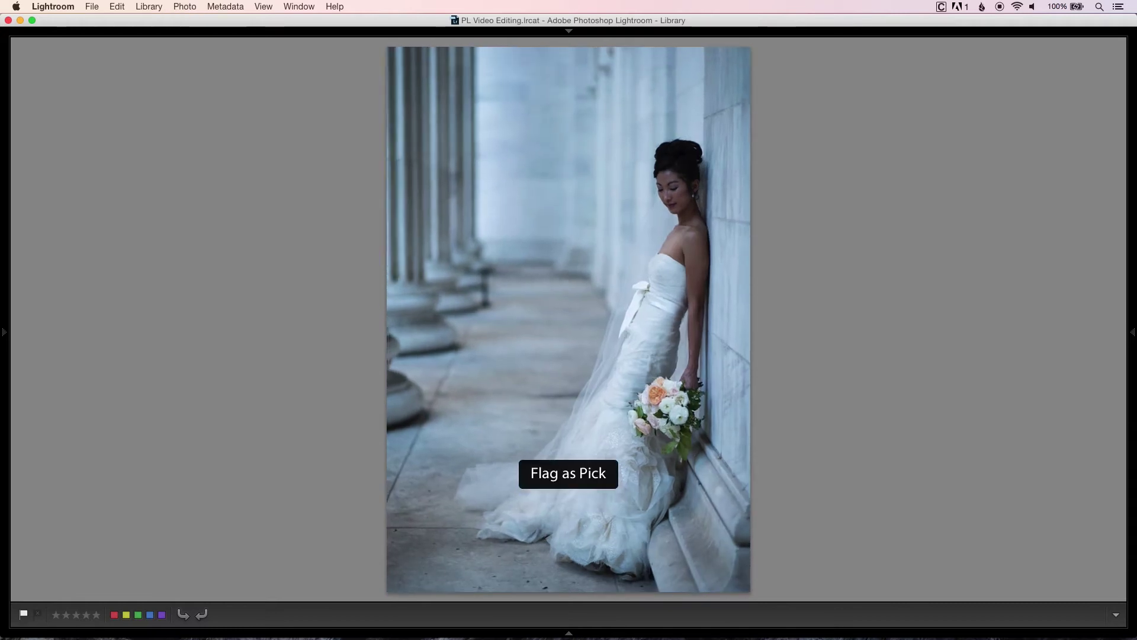
{"action": "key", "text": "Right"}
{"action": "key", "text": "Right"}
{"action": "key", "text": "g"}
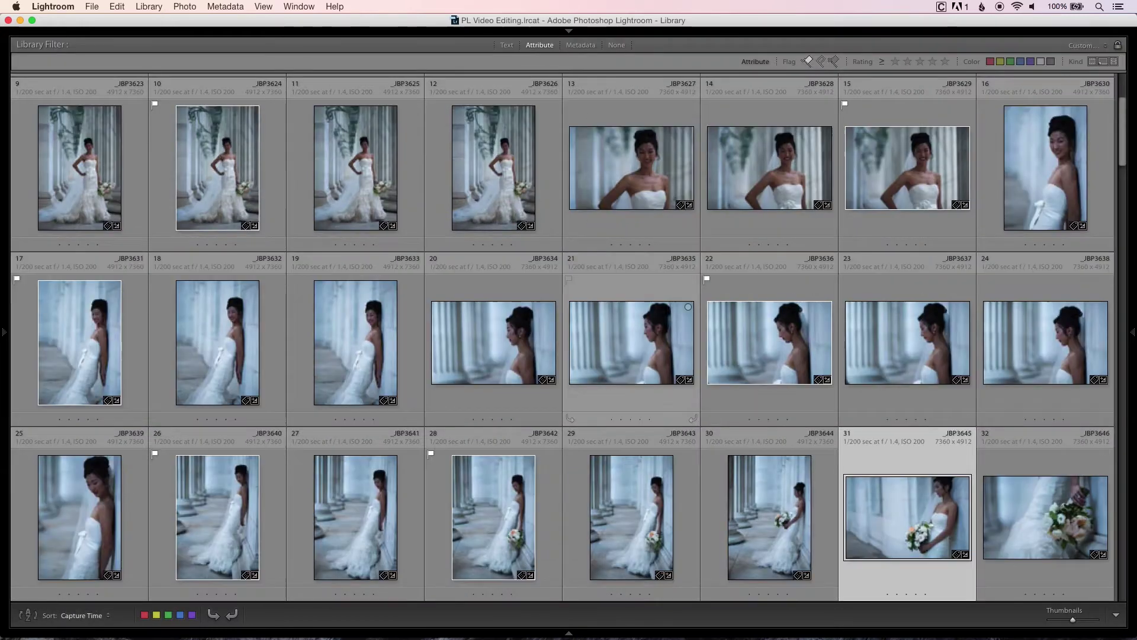
Compare the two flagged full-length photos _JBP3640 and _JBP3642 side by side in Survey view
{"action": "key", "text": "Up"}
{"action": "key", "text": "Left"}
{"action": "key", "text": "Left"}
{"action": "key", "text": "Down"}
{"action": "key", "text": "Left"}
{"action": "key", "text": "Left"}
{"action": "key", "text": "Right"}
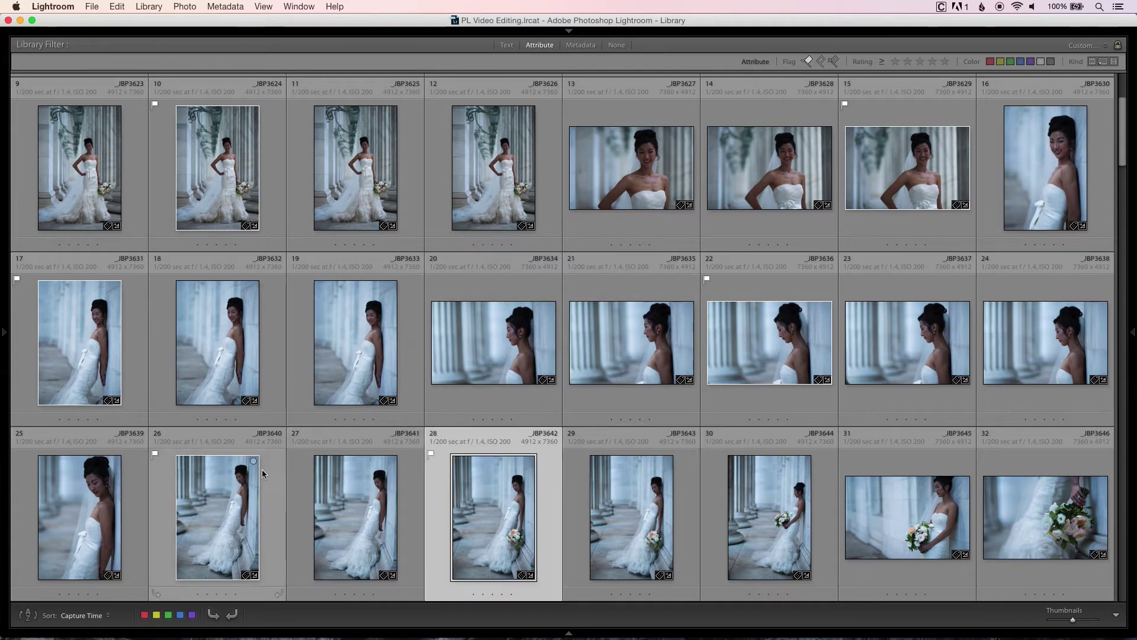
{"action": "left_click", "coordinate": [239, 490], "text": "super"}
{"action": "key", "text": "n"}
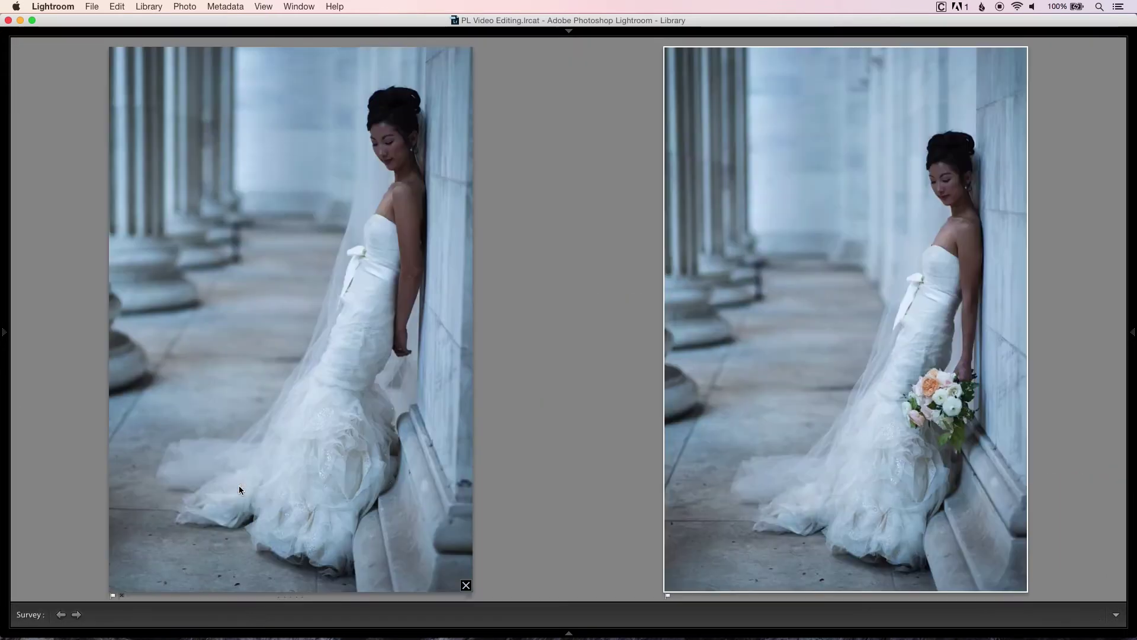
Remove the pick flag from _JBP3640, keep _JBP3642 flagged, and return to the grid
{"action": "left_click", "coordinate": [353, 271]}
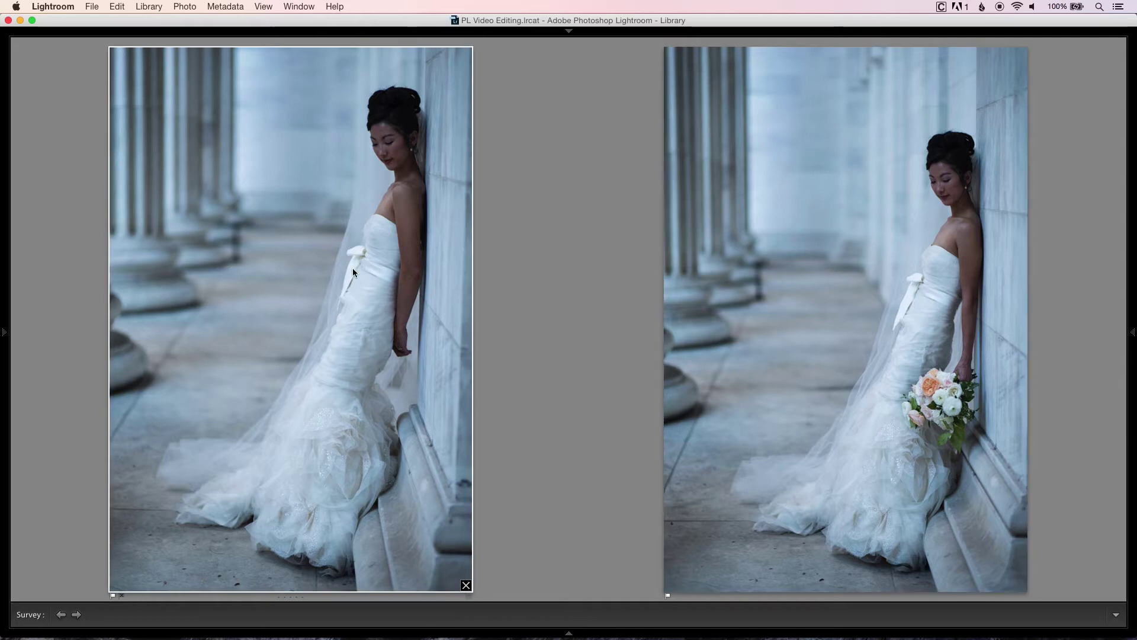
{"action": "key", "text": "u"}
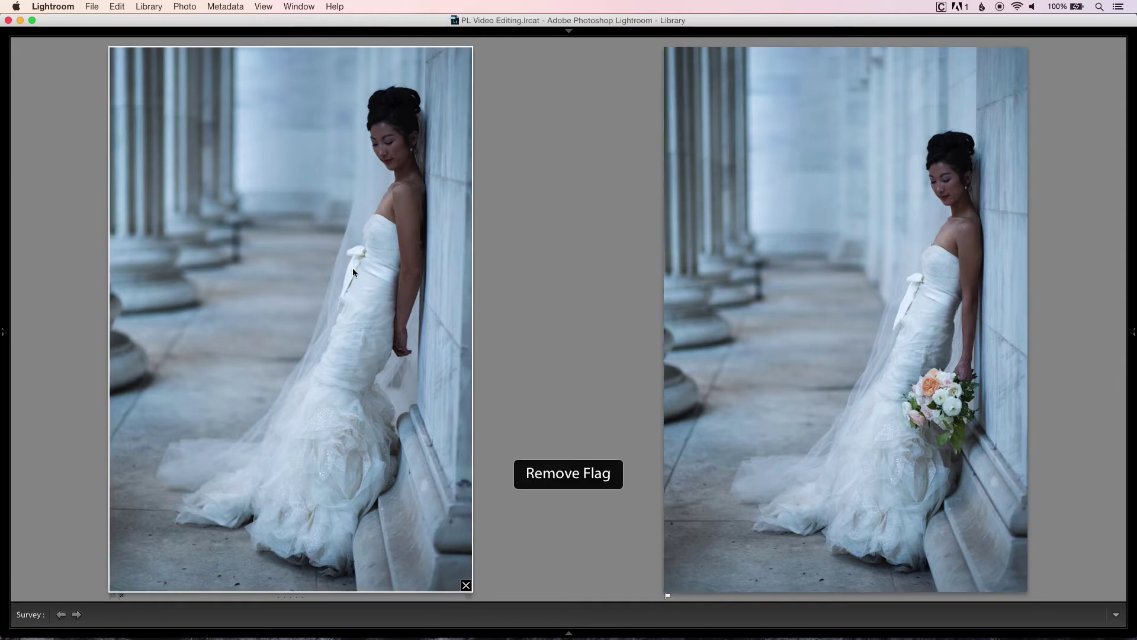
{"action": "left_click", "coordinate": [759, 266]}
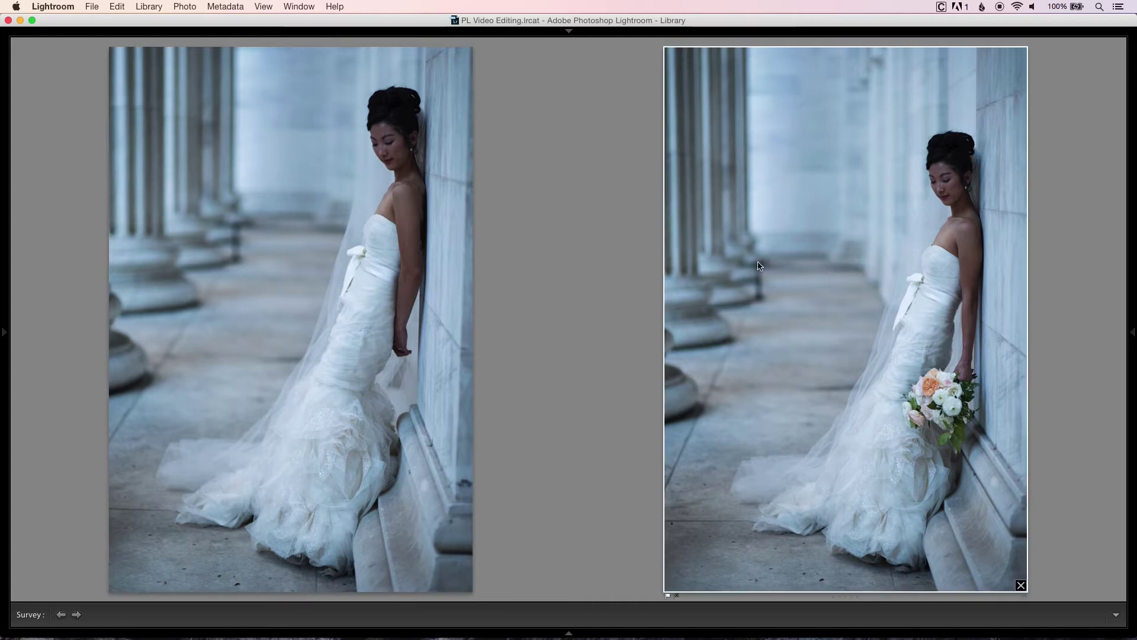
{"action": "key", "text": "g"}
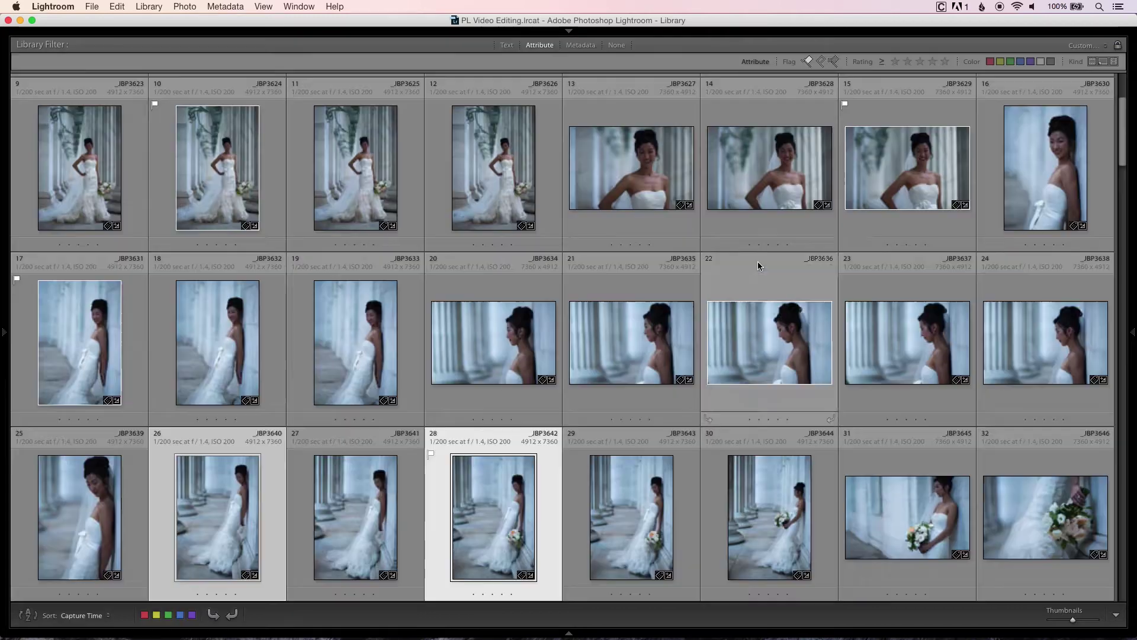
View the photos from _JBP3645 onwards enlarged, flag the bouquet shots _JBP3647 and _JBP3649 as picks, and return to the grid
{"action": "double_click", "coordinate": [887, 524]}
{"action": "key", "text": "Right"}
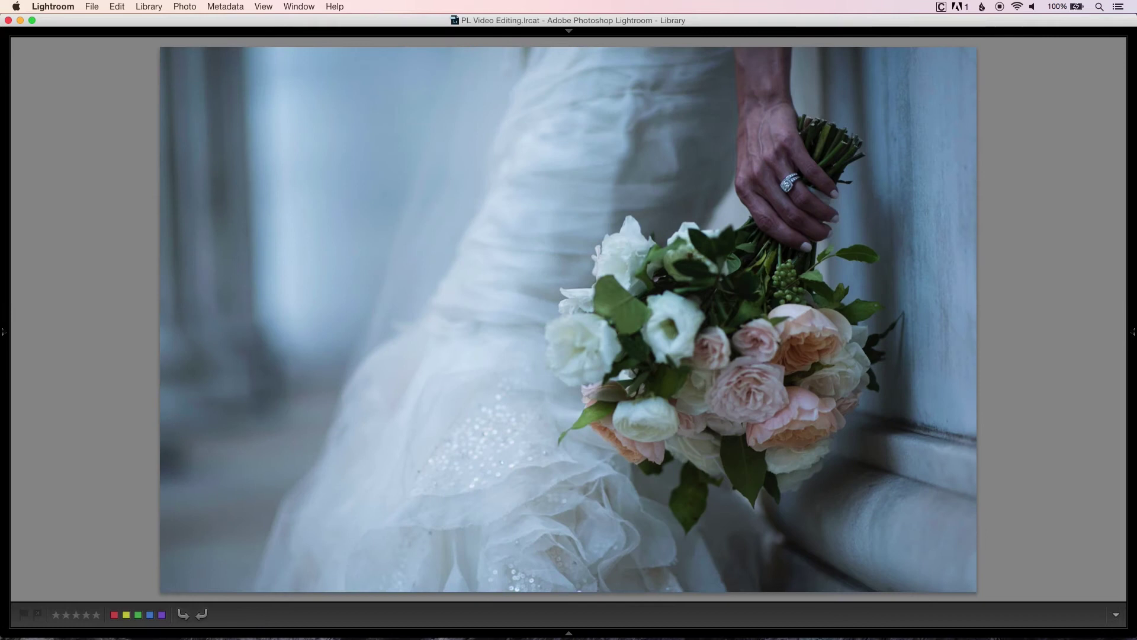
{"action": "key", "text": "Right"}
{"action": "key", "text": "Right"}
{"action": "key", "text": "Right"}
{"action": "key", "text": "p"}
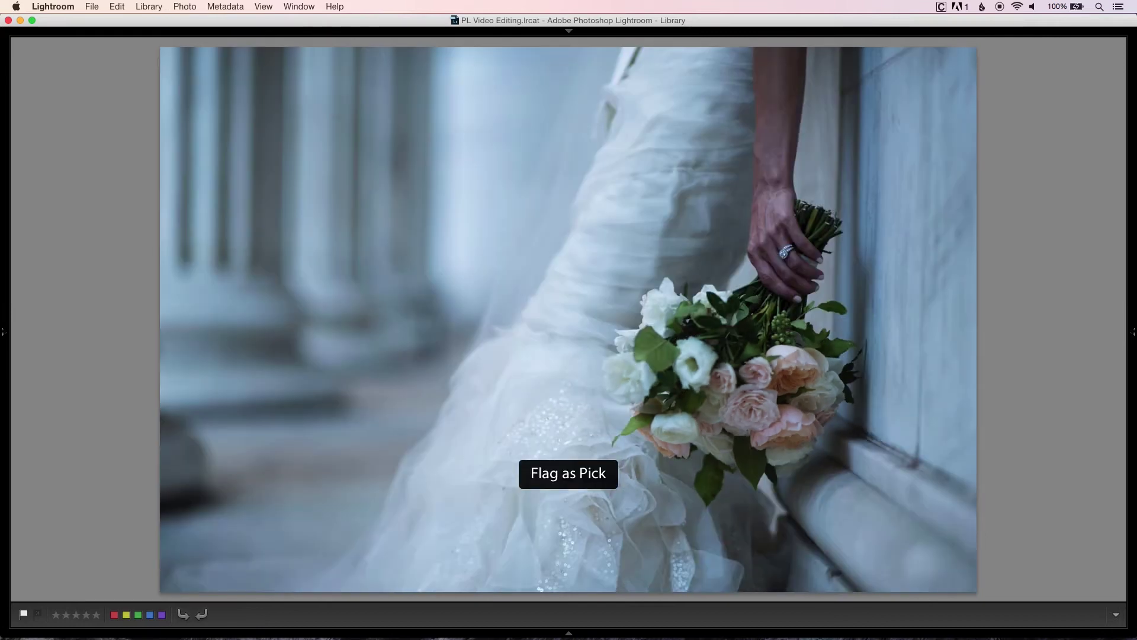
{"action": "key", "text": "p"}
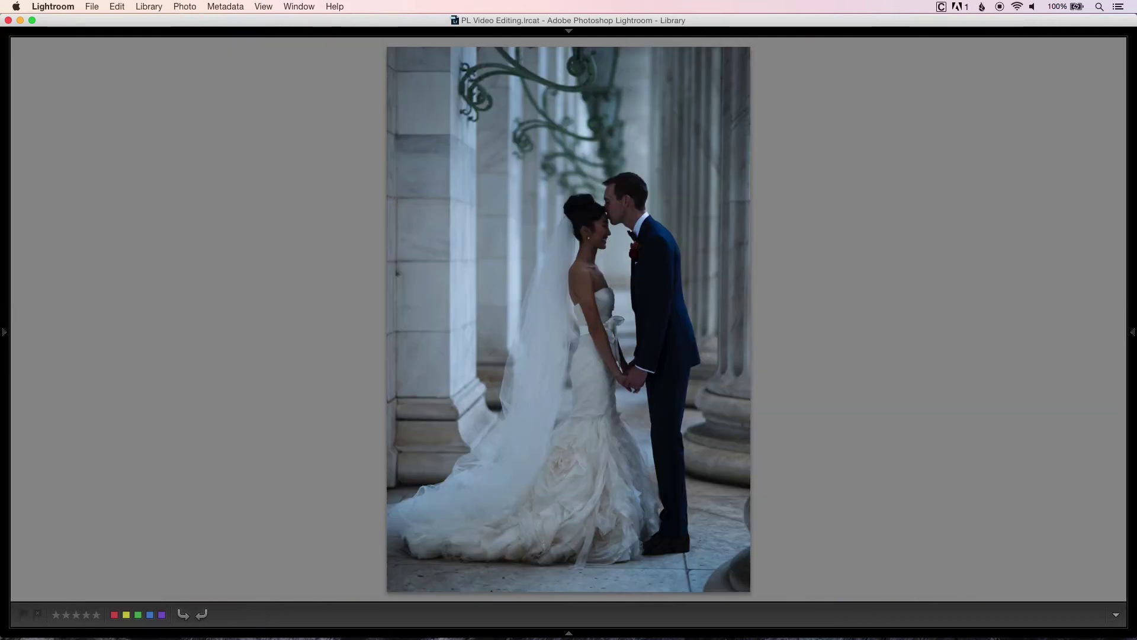
{"action": "key", "text": "g"}
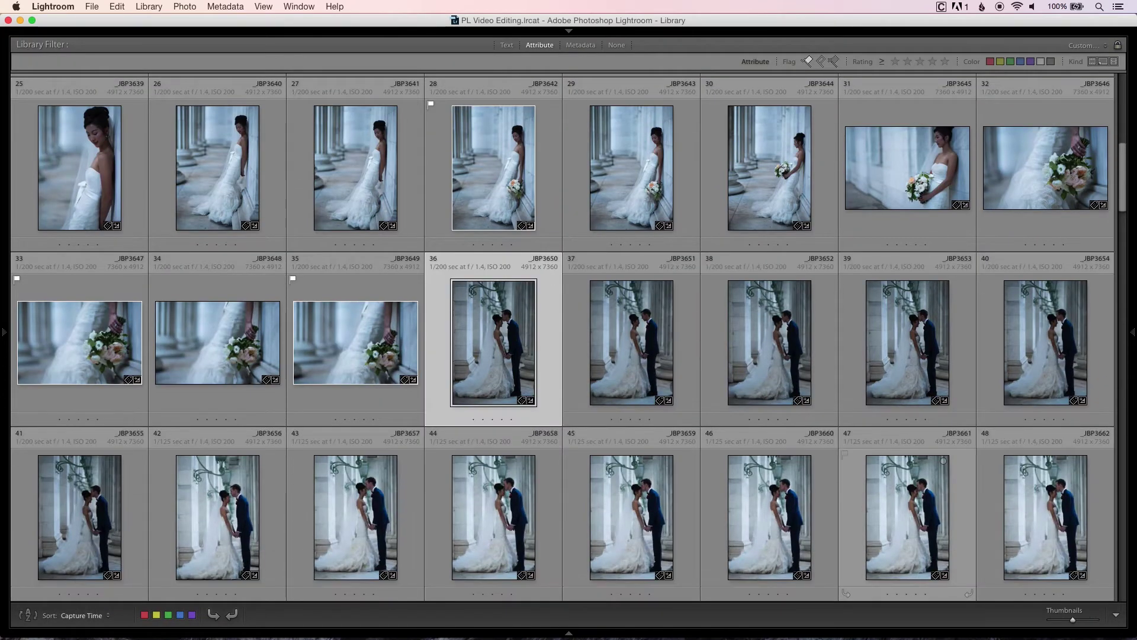
Survey the couple photos _JBP3650 to _JBP3655, flag the first one as a pick, and return to the grid
{"action": "key", "text": "shift+Right"}
{"action": "key", "text": "shift+Right"}
{"action": "key", "text": "shift+Right"}
{"action": "key", "text": "shift+Right"}
{"action": "key", "text": "shift+Right"}
{"action": "key", "text": "n"}
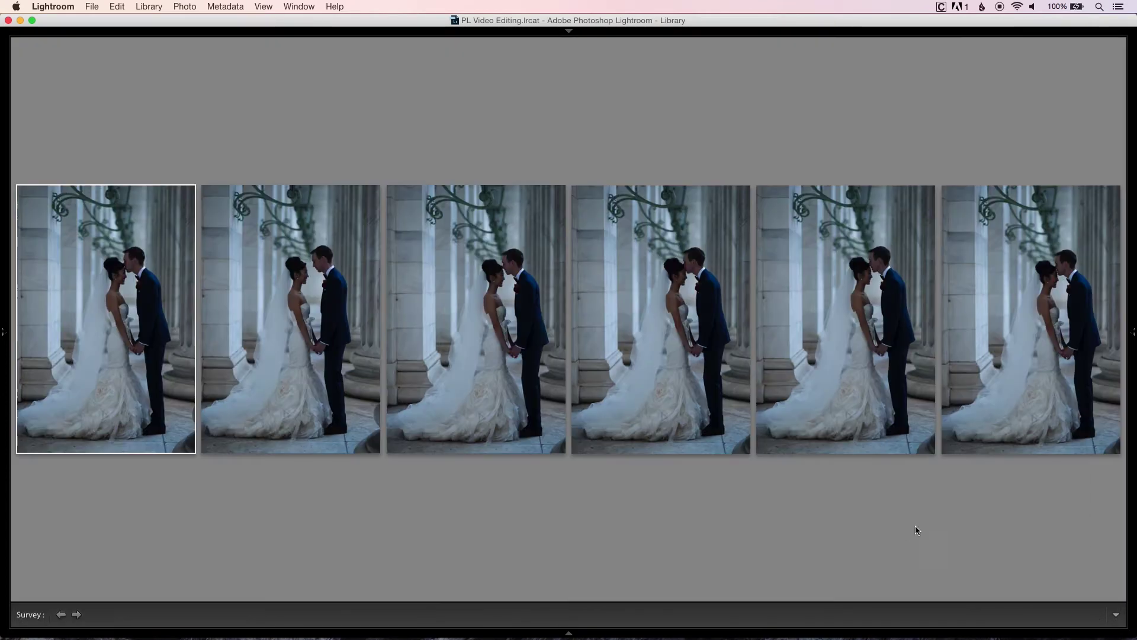
{"action": "mouse_move", "coordinate": [783, 404]}
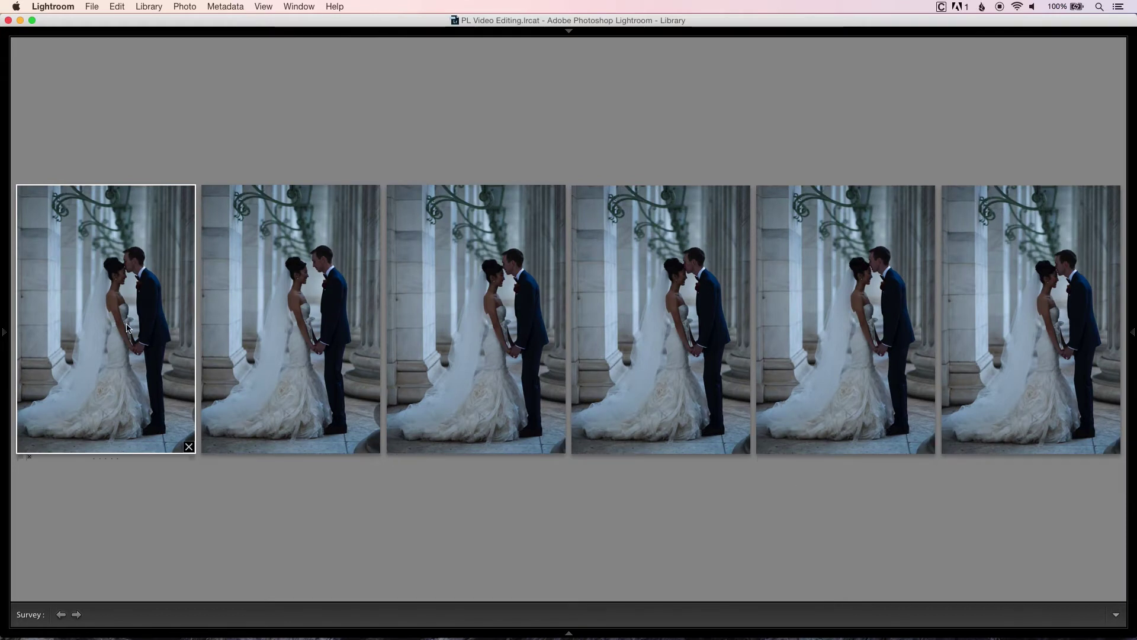
{"action": "key", "text": "p"}
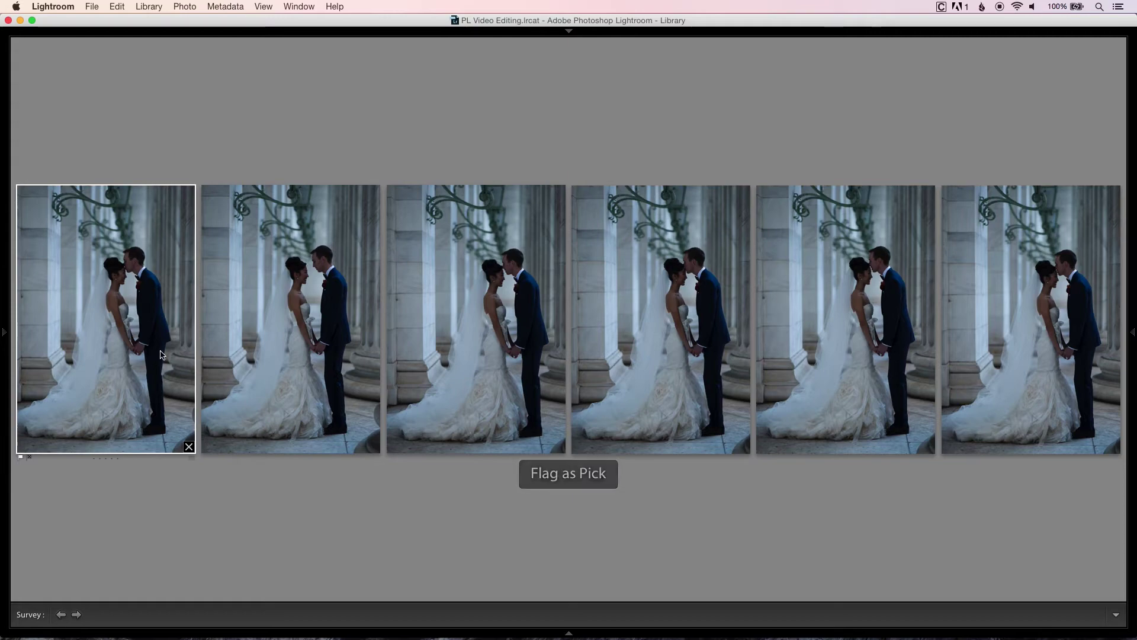
{"action": "key", "text": "g"}
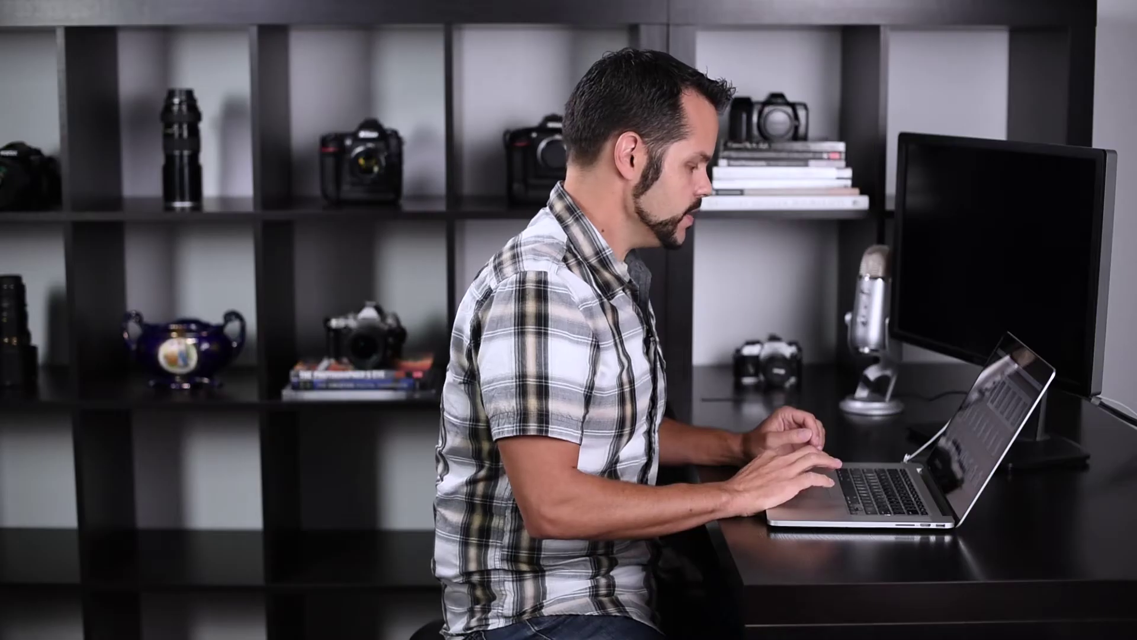
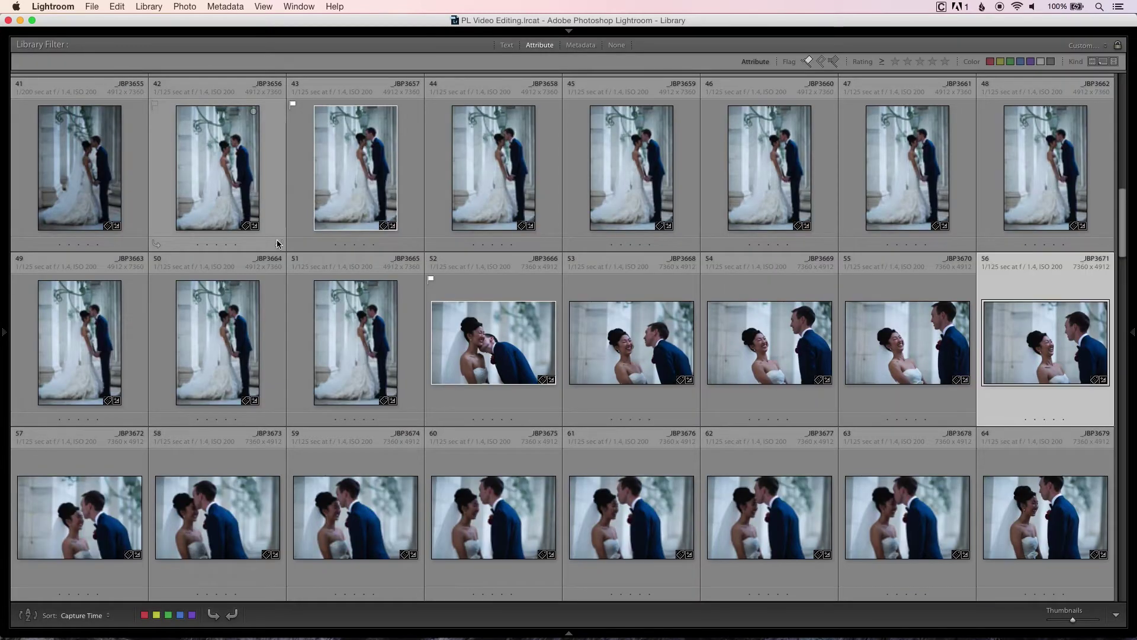
Compare the eight couple close-ups _JBP3672 to _JBP3679 in Survey view and return to the grid
{"action": "key", "text": "j"}
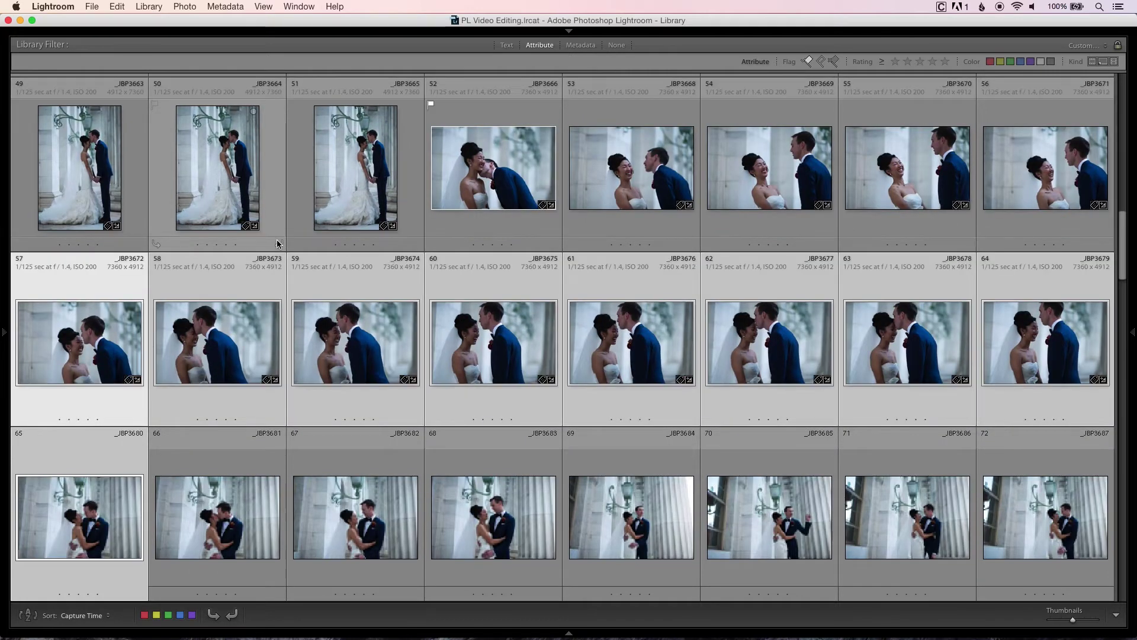
{"action": "key", "text": "shift+Left"}
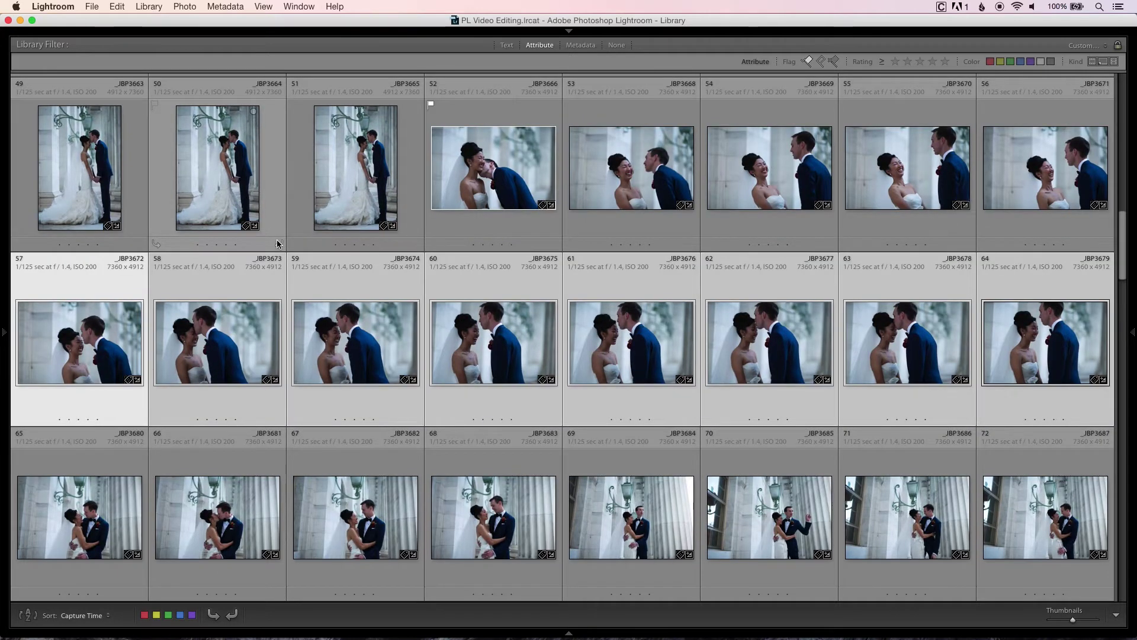
{"action": "key", "text": "n"}
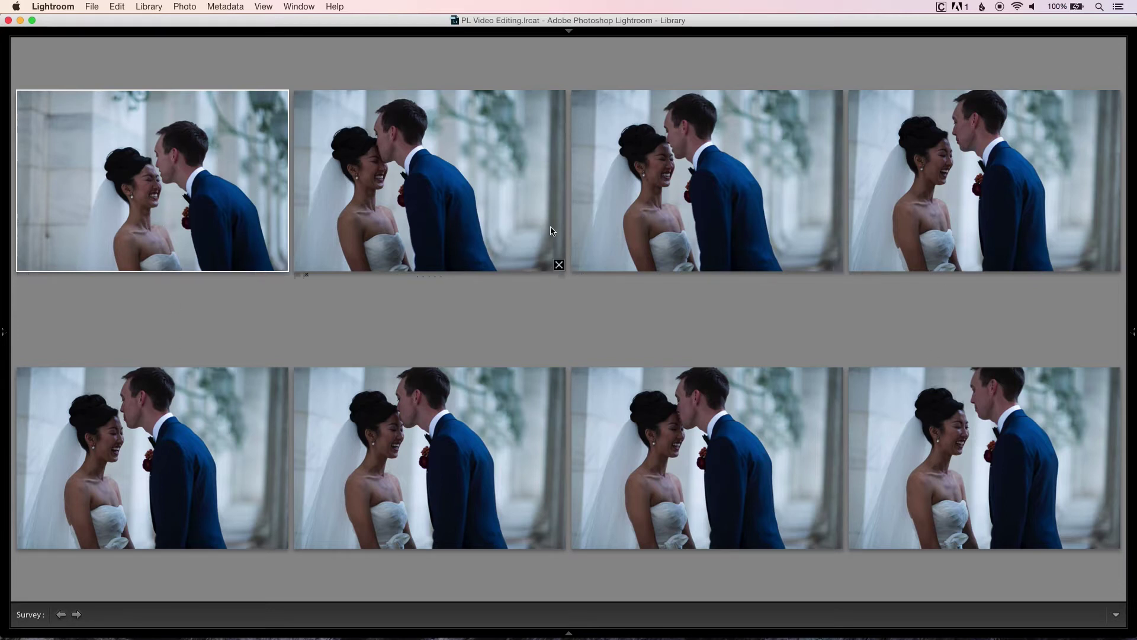
{"action": "key", "text": "g"}
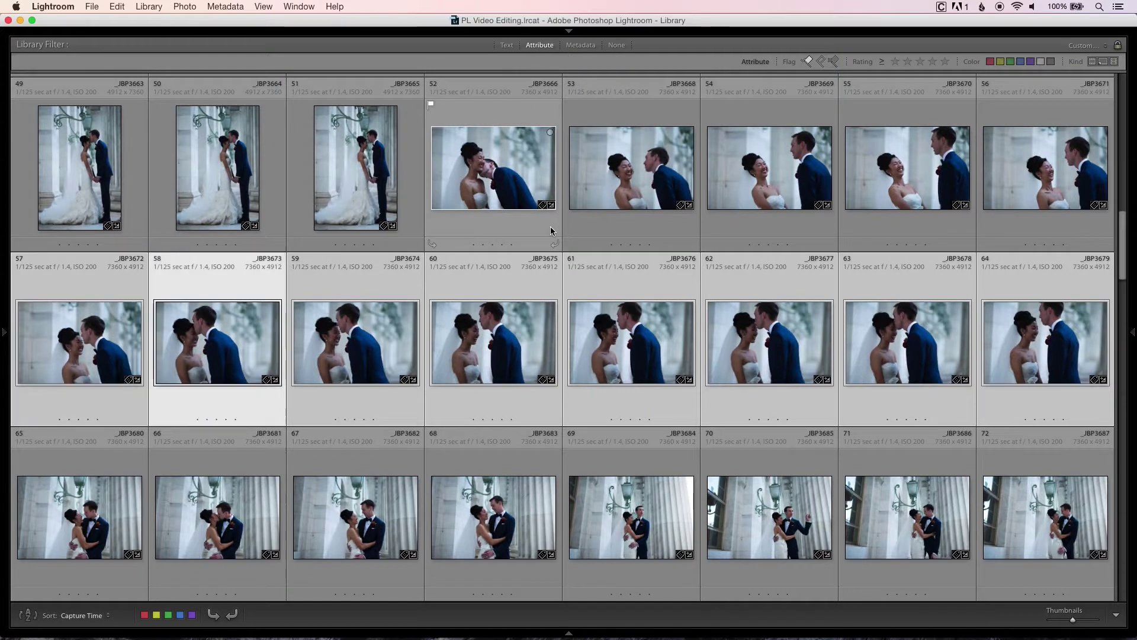
Survey the couple photos _JBP3680 to _JBP3684, flag _JBP3682 as a pick, and return to the grid
{"action": "key", "text": "Up"}
{"action": "key", "text": "Down"}
{"action": "key", "text": "Down"}
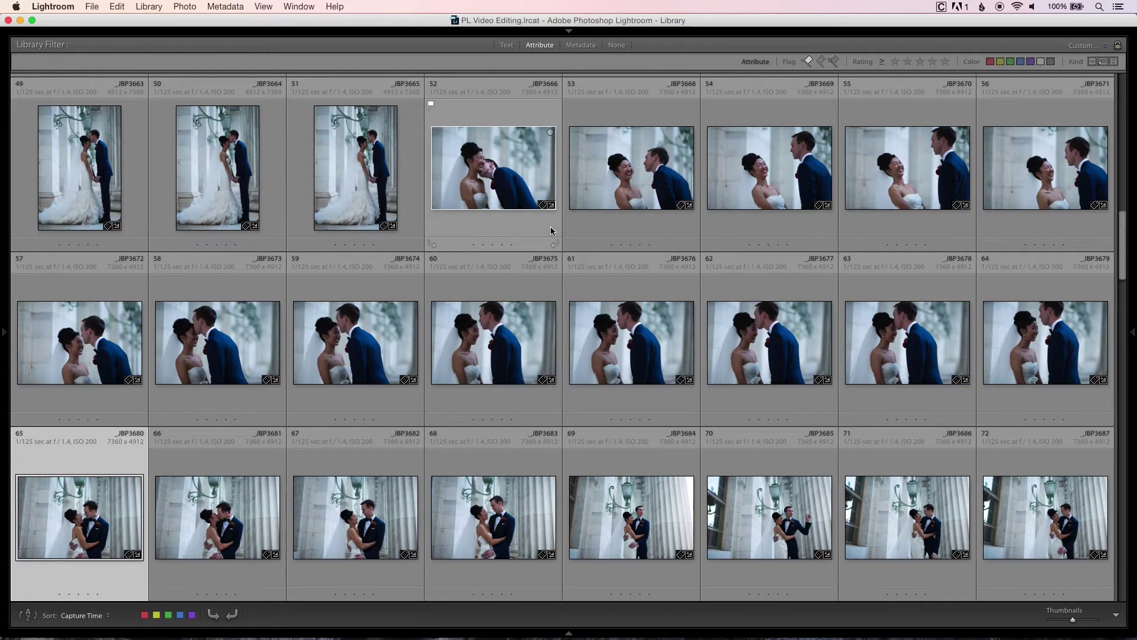
{"action": "key", "text": "shift+Right"}
{"action": "key", "text": "shift+Right"}
{"action": "key", "text": "shift+Right"}
{"action": "key", "text": "shift+Right"}
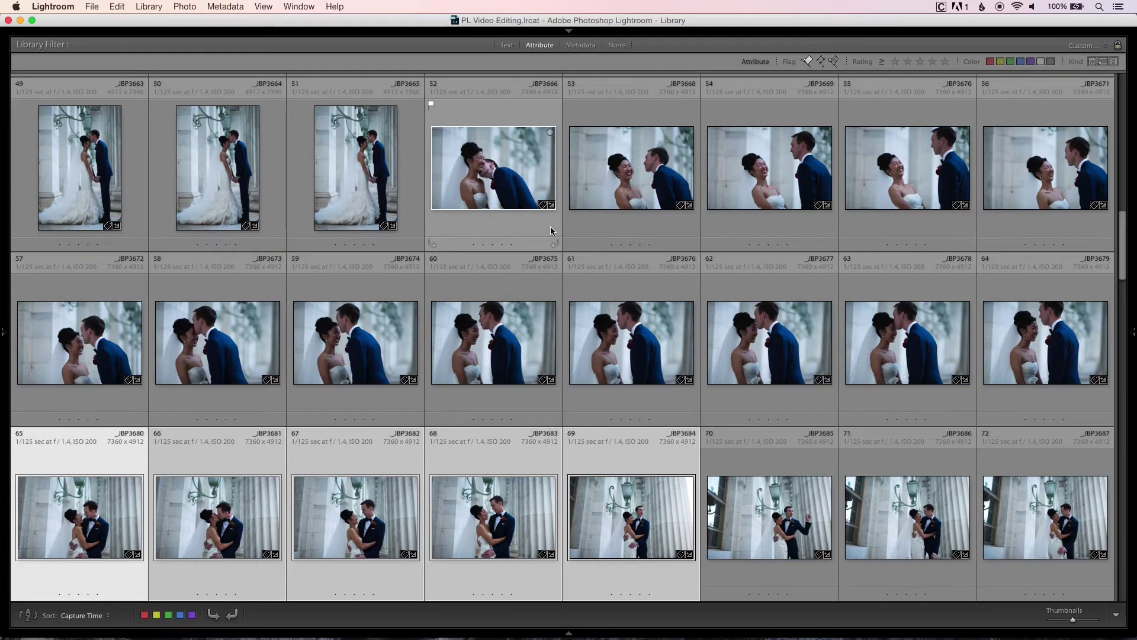
{"action": "key", "text": "n"}
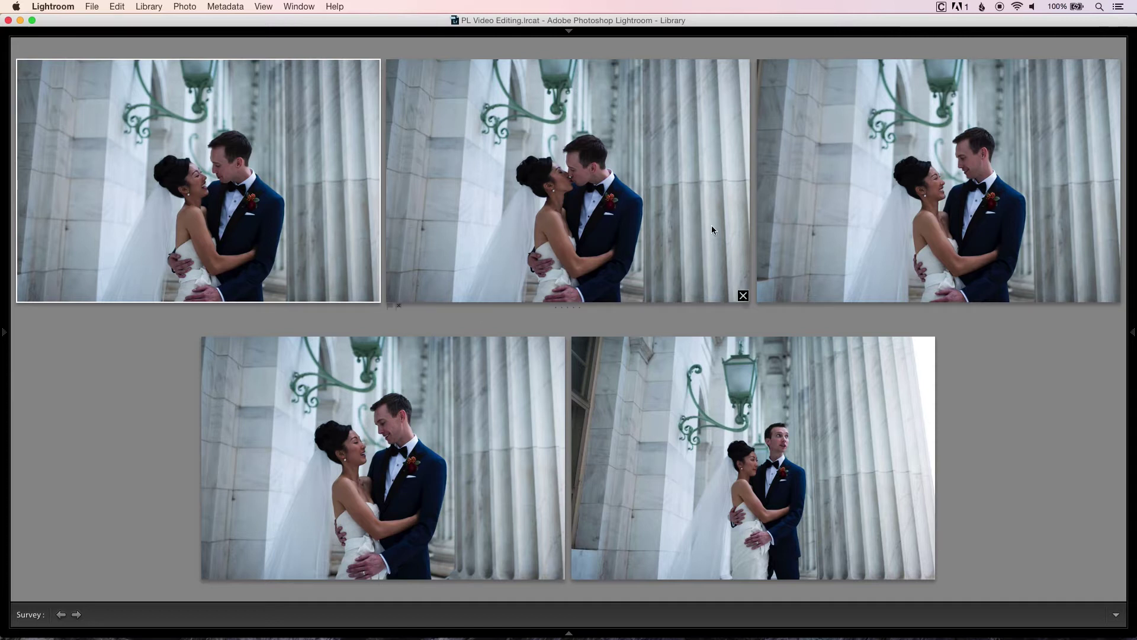
{"action": "left_click", "coordinate": [941, 222]}
{"action": "key", "text": "p"}
{"action": "key", "text": "g"}
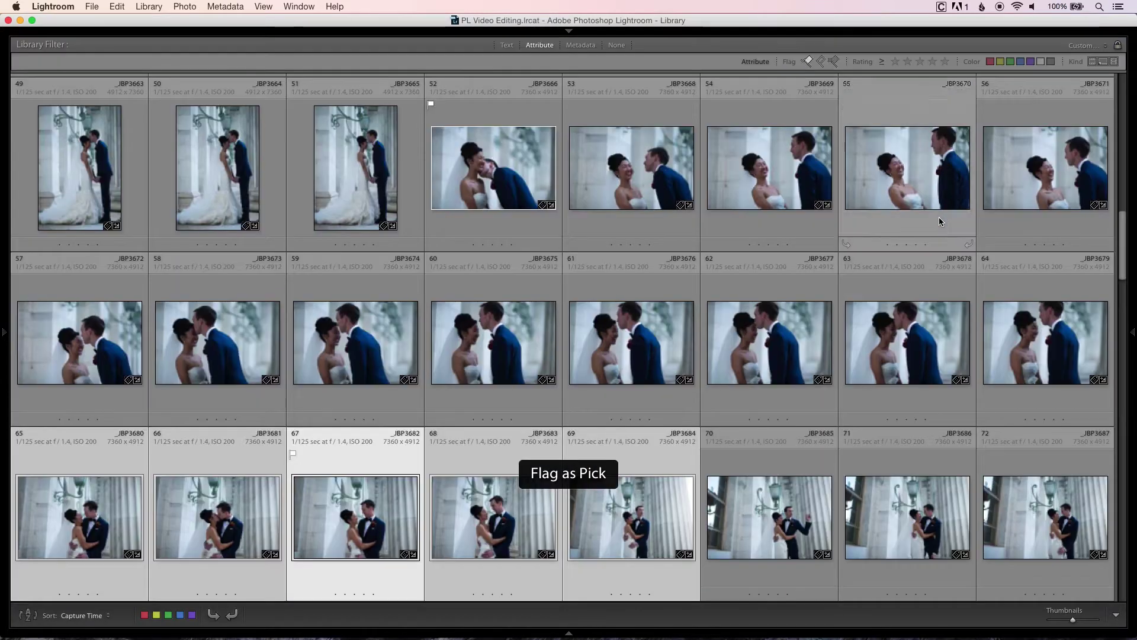
Survey the couple photos _JBP3686 to _JBP3691, flag _JBP3688 as a pick, and return to the grid
{"action": "key", "text": "j"}
{"action": "key", "text": "Right"}
{"action": "key", "text": "Right"}
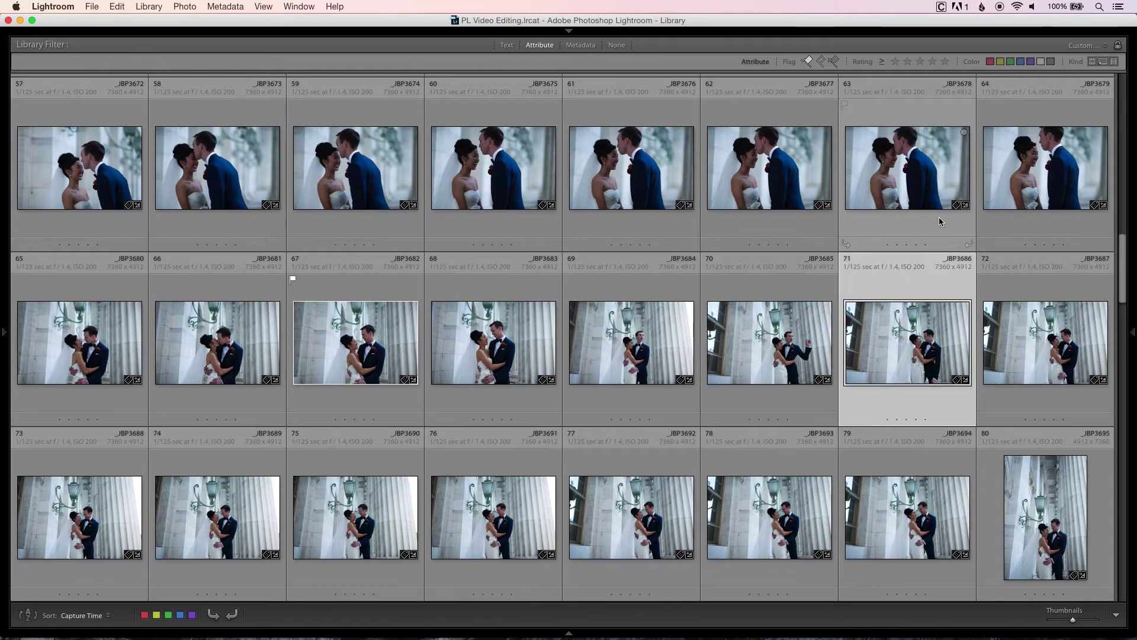
{"action": "key", "text": "shift+Right"}
{"action": "key", "text": "shift+Right"}
{"action": "key", "text": "shift+Right"}
{"action": "key", "text": "shift+Right"}
{"action": "key", "text": "shift+Right"}
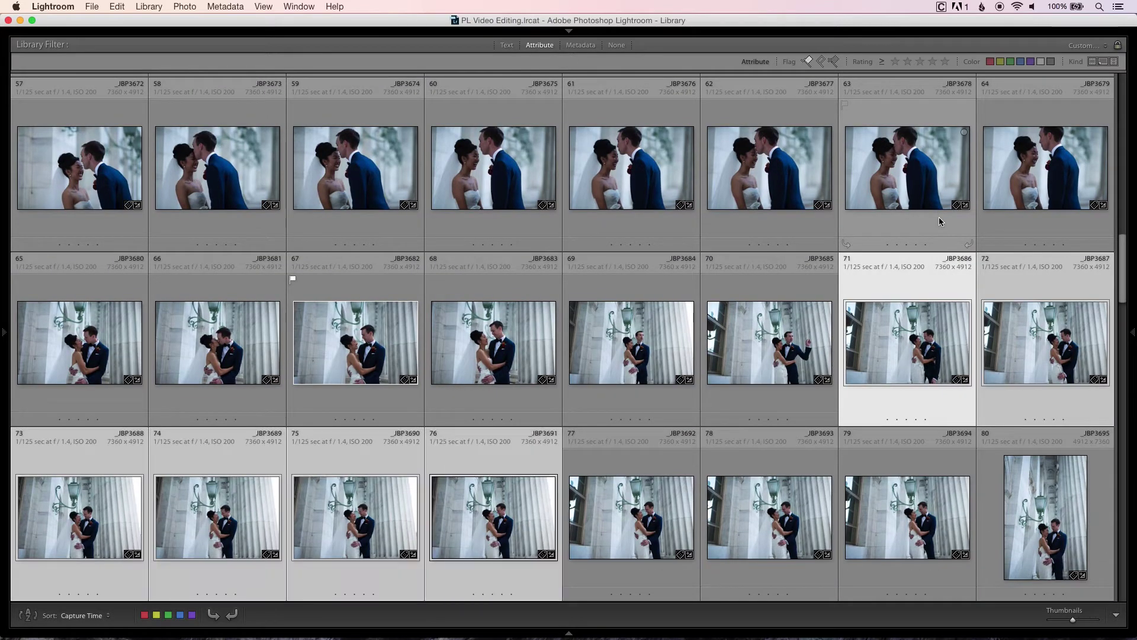
{"action": "key", "text": "n"}
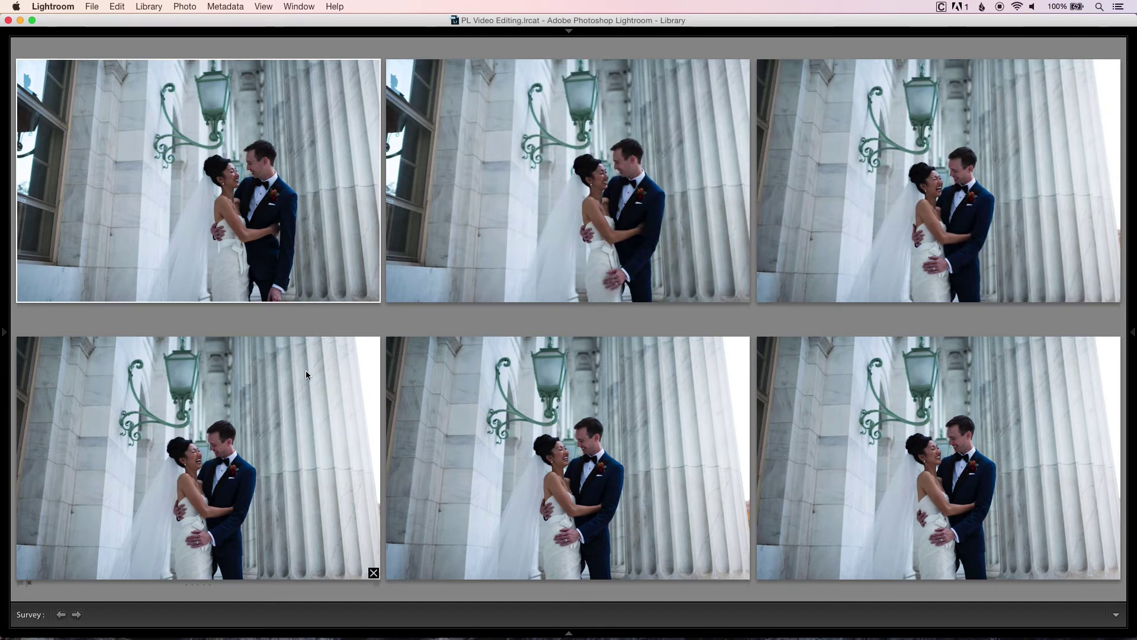
{"action": "left_click", "coordinate": [827, 233]}
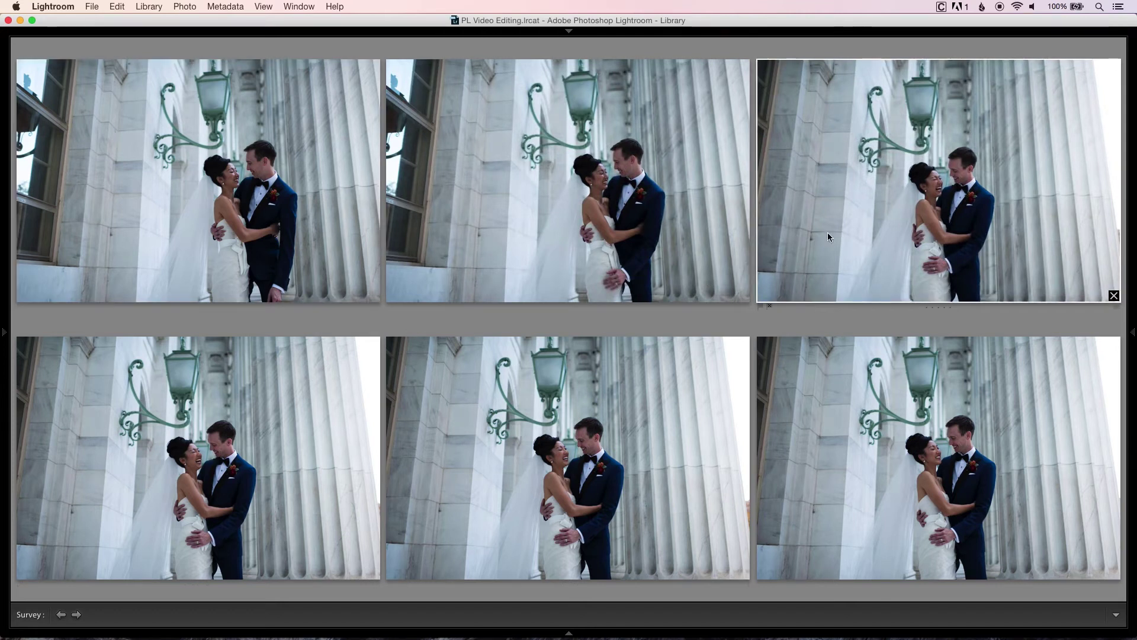
{"action": "key", "text": "p"}
{"action": "key", "text": "g"}
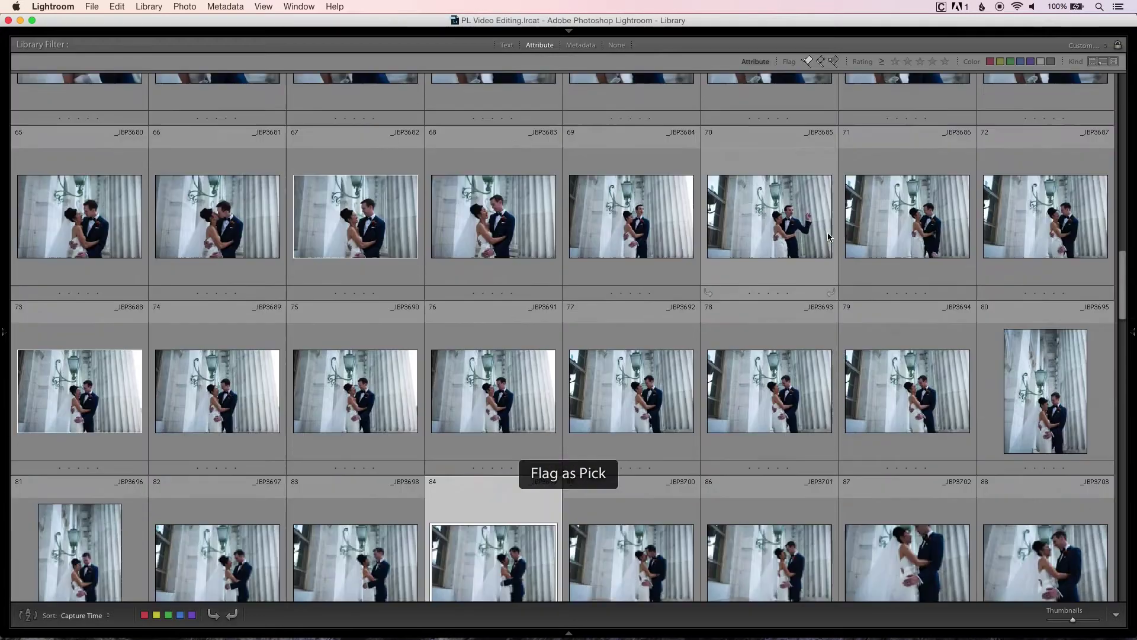
Survey the ten couple photos _JBP3692 to _JBP3701, flag the portrait-format _JBP3695 as a pick, and return to the grid
{"action": "key", "text": "Right"}
{"action": "key", "text": "shift+Down"}
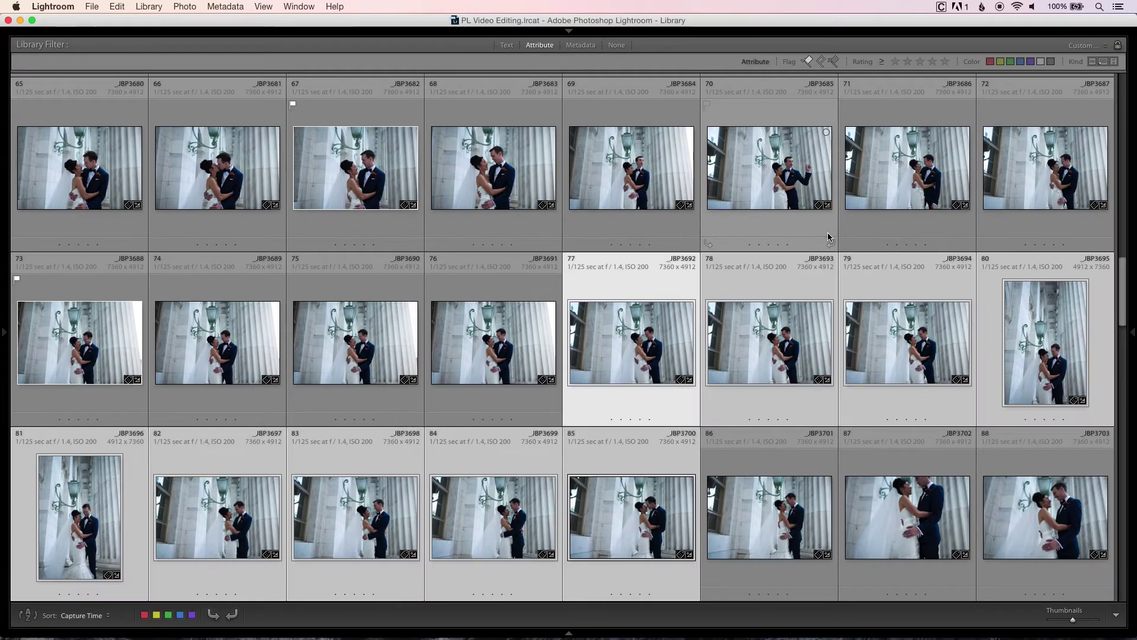
{"action": "key", "text": "shift+Right"}
{"action": "key", "text": "n"}
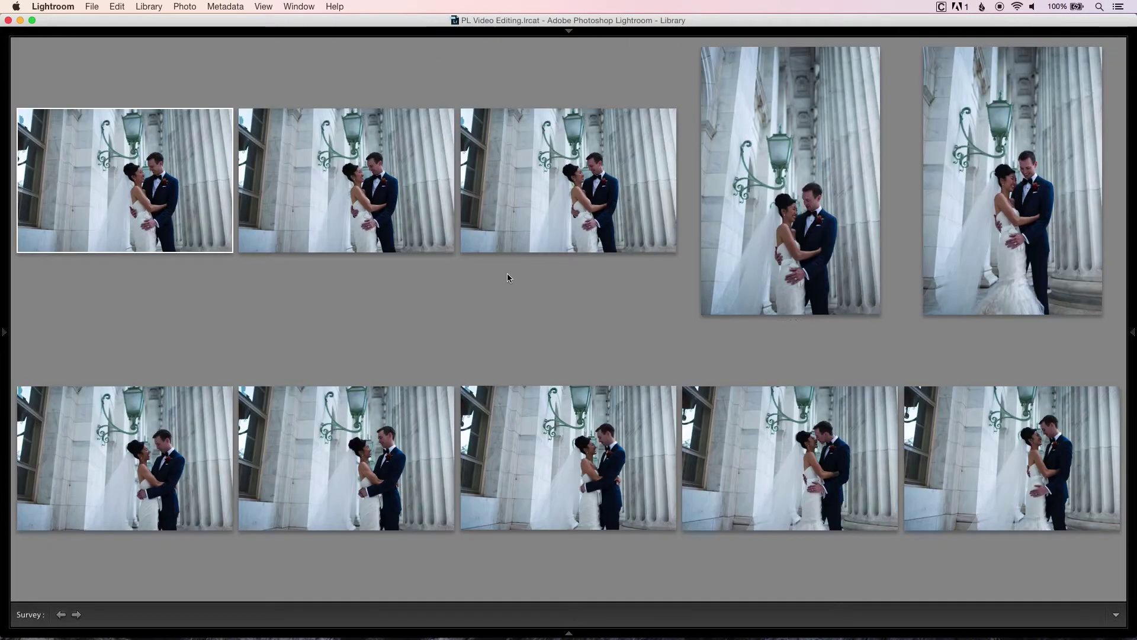
{"action": "left_click", "coordinate": [803, 238]}
{"action": "key", "text": "p"}
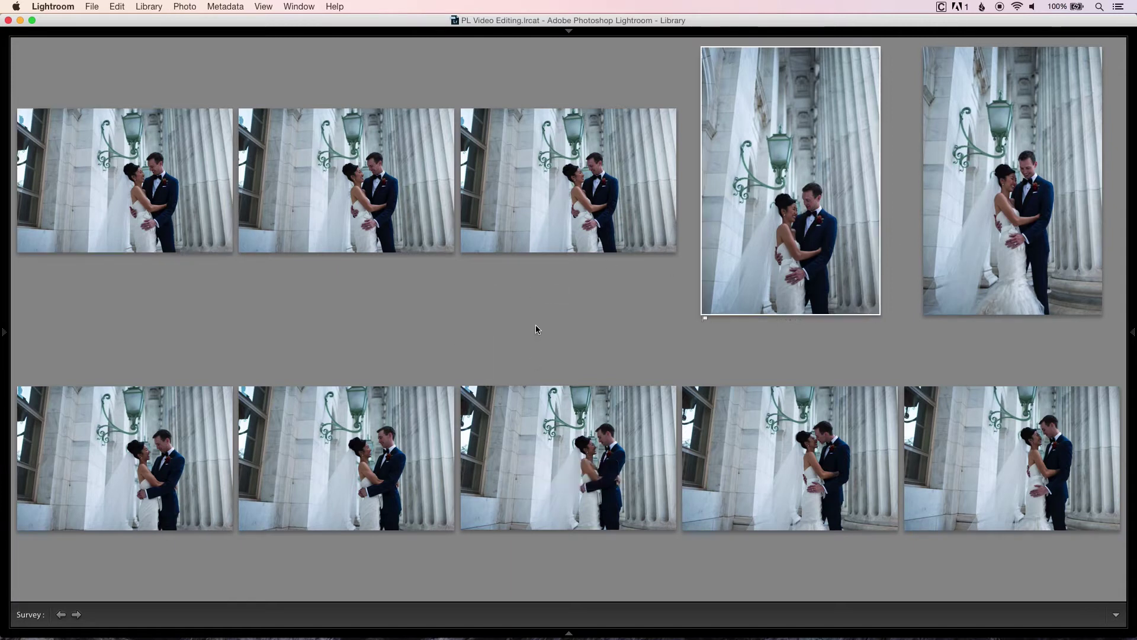
{"action": "key", "text": "g"}
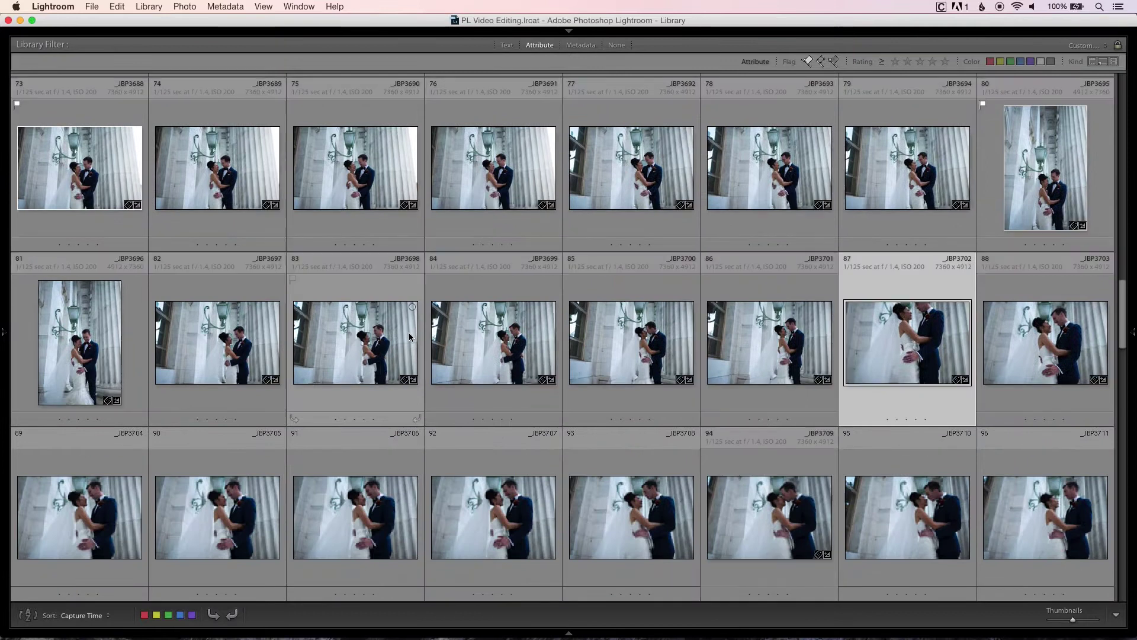
Survey the near-kiss photos _JBP3712 to _JBP3716, flag _JBP3712 as a pick, and return to the grid
{"action": "scroll", "coordinate": [896, 327], "scroll_direction": "down", "scroll_amount": 10}
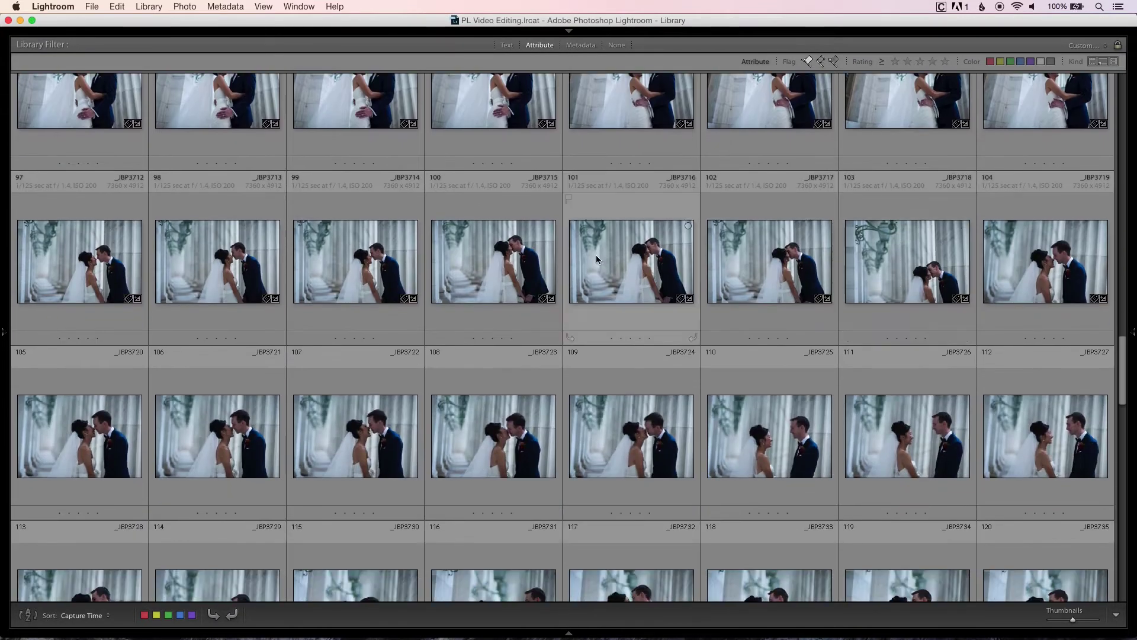
{"action": "left_click", "coordinate": [98, 263]}
{"action": "key", "text": "shift+Right"}
{"action": "key", "text": "shift+Right"}
{"action": "key", "text": "shift+Right"}
{"action": "key", "text": "shift+Right"}
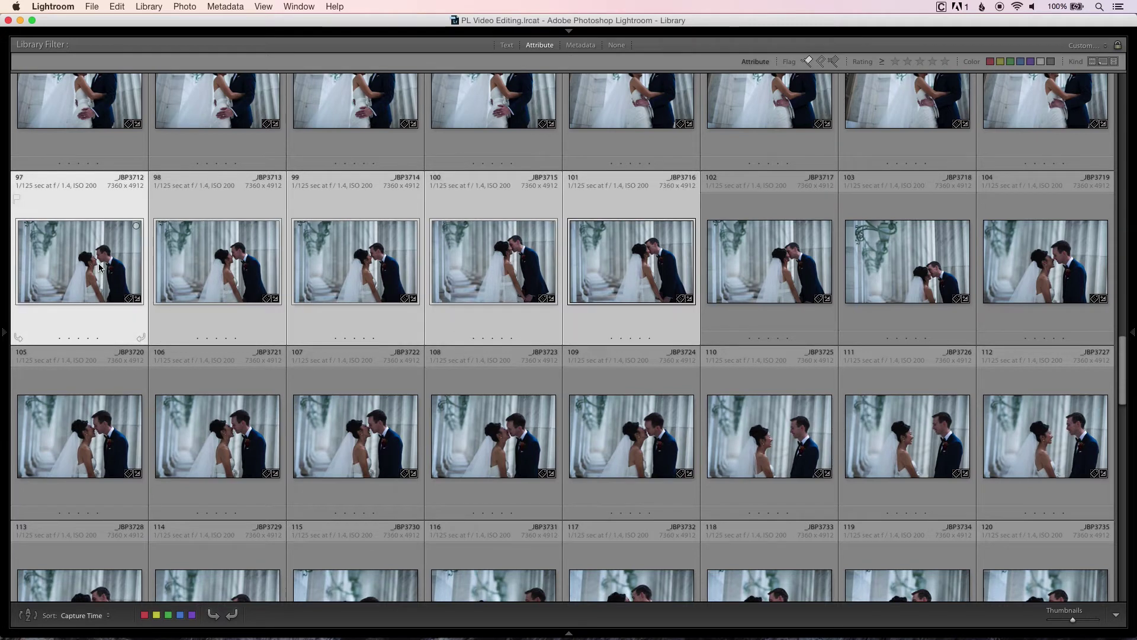
{"action": "key", "text": "n"}
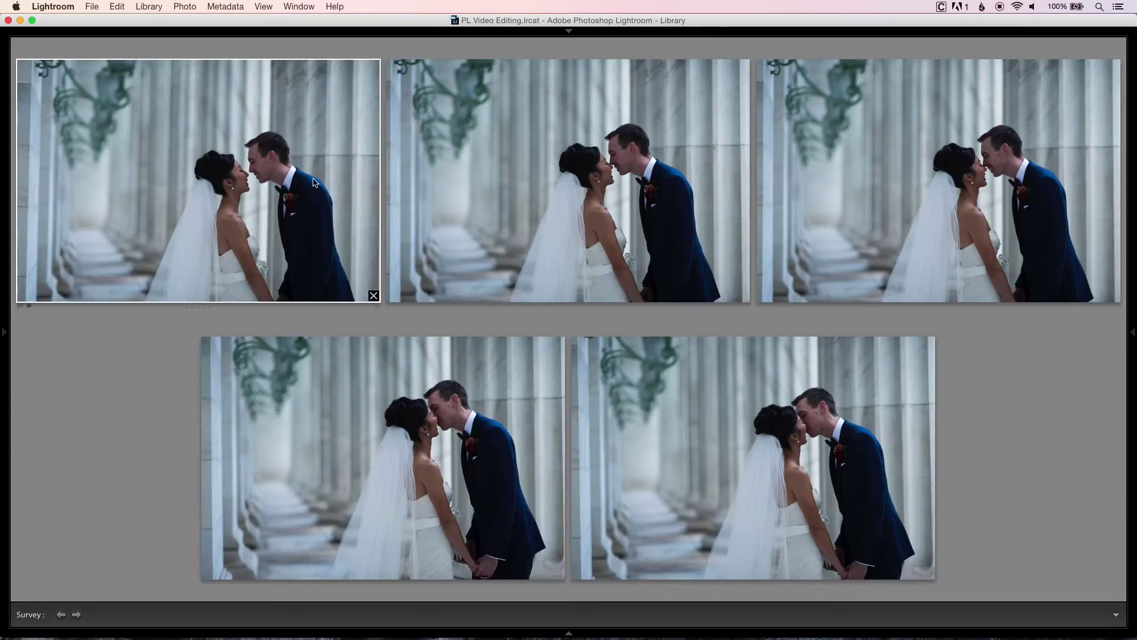
{"action": "key", "text": "p"}
{"action": "key", "text": "g"}
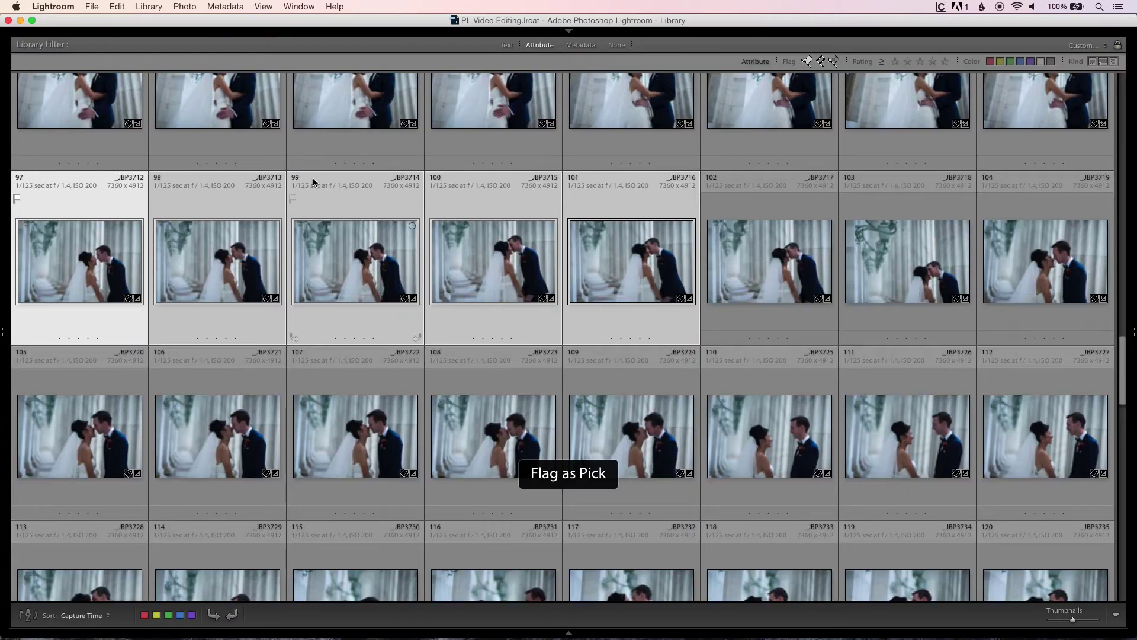
Survey the full-length couple portraits _JBP3737 to _JBP3744, flag _JBP3737 and _JBP3742 as picks, and return to the grid
{"action": "scroll", "coordinate": [319, 225], "scroll_direction": "down", "scroll_amount": 5}
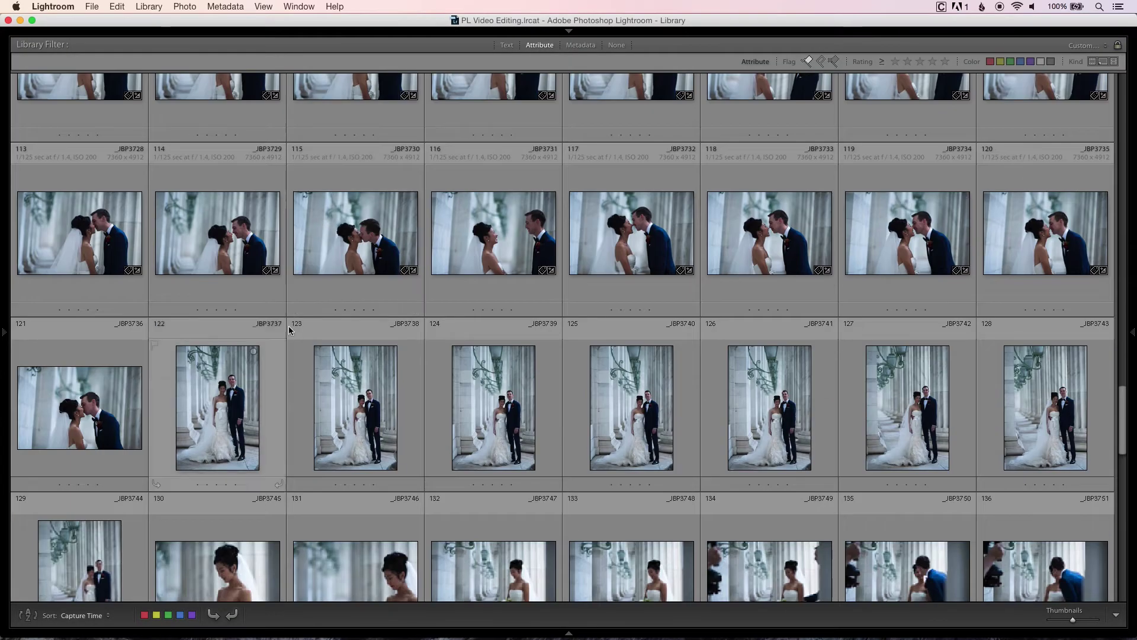
{"action": "left_click", "coordinate": [234, 412]}
{"action": "key", "text": "shift+Right"}
{"action": "key", "text": "shift+Right"}
{"action": "key", "text": "shift+Right"}
{"action": "key", "text": "shift+Right"}
{"action": "key", "text": "shift+Right"}
{"action": "key", "text": "shift+Right"}
{"action": "key", "text": "shift+Right"}
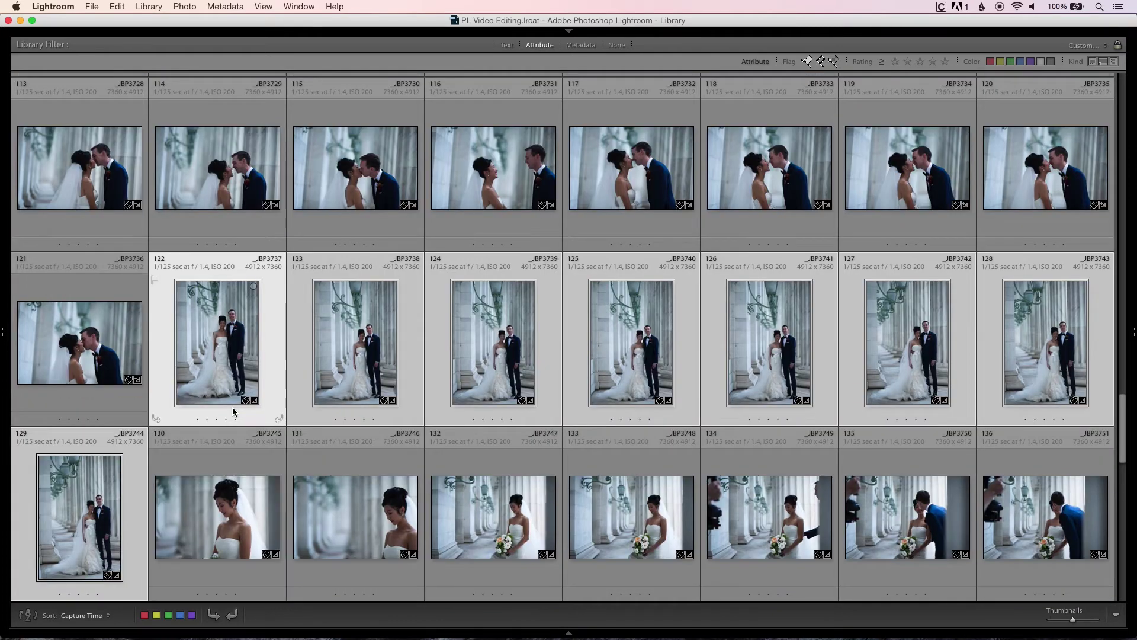
{"action": "key", "text": "n"}
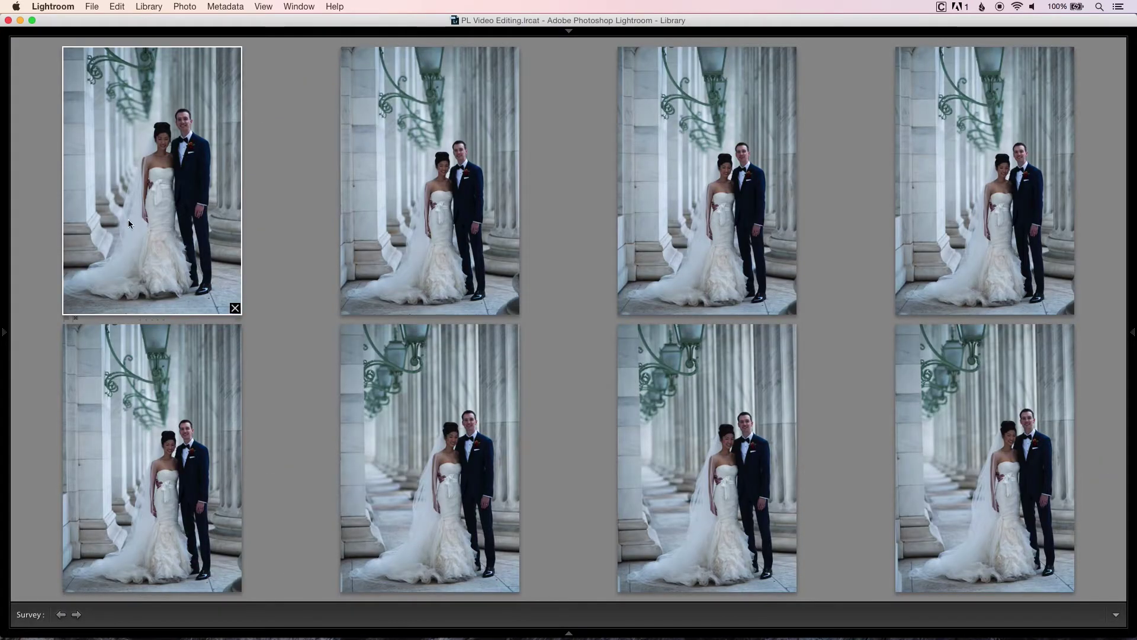
{"action": "mouse_move", "coordinate": [214, 199]}
{"action": "key", "text": "p"}
{"action": "key", "text": "Right"}
{"action": "key", "text": "Right"}
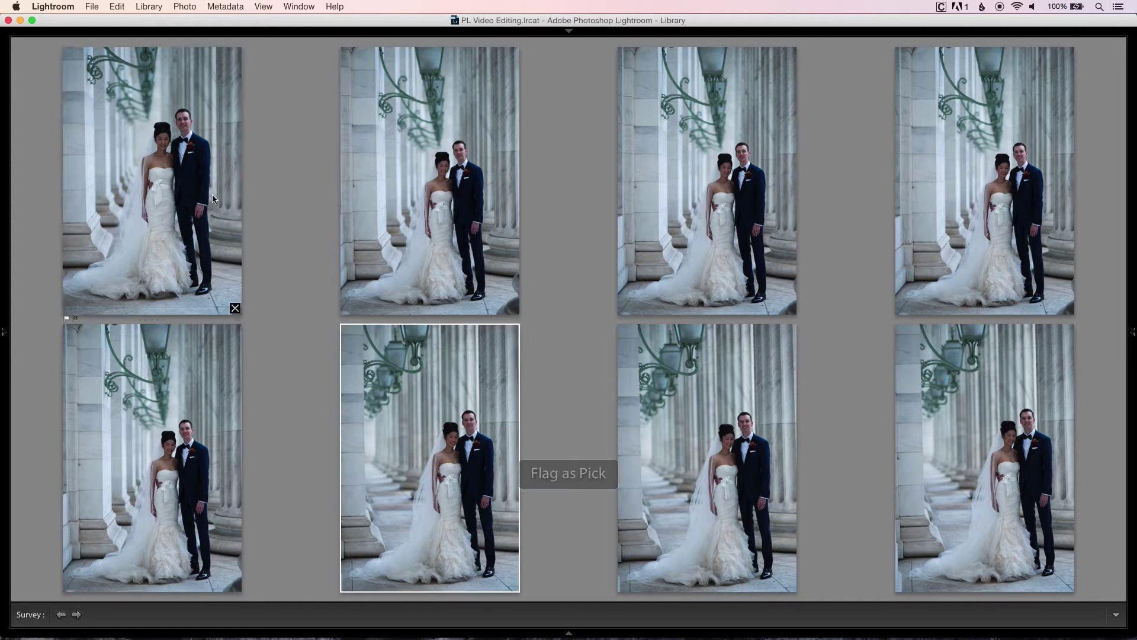
{"action": "key", "text": "p"}
{"action": "key", "text": "g"}
Flag _JBP3752 as rejected in the enlarged view, and briefly include rejected photos in the grid's flag filter
{"action": "scroll", "coordinate": [212, 194], "scroll_direction": "down", "scroll_amount": 3}
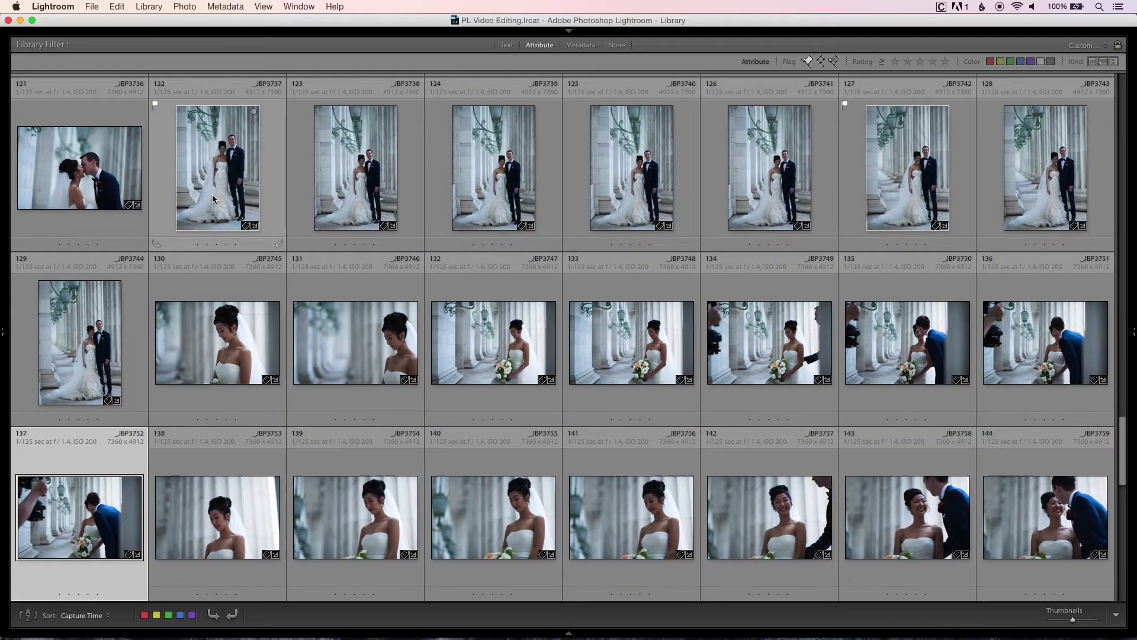
{"action": "key", "text": "e"}
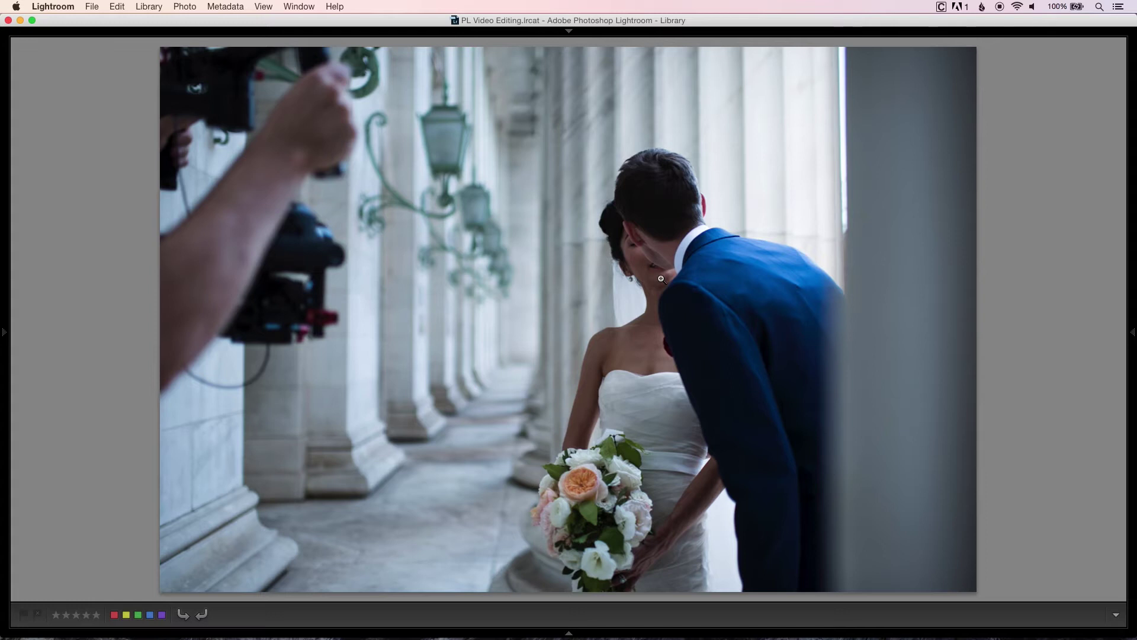
{"action": "key", "text": "x"}
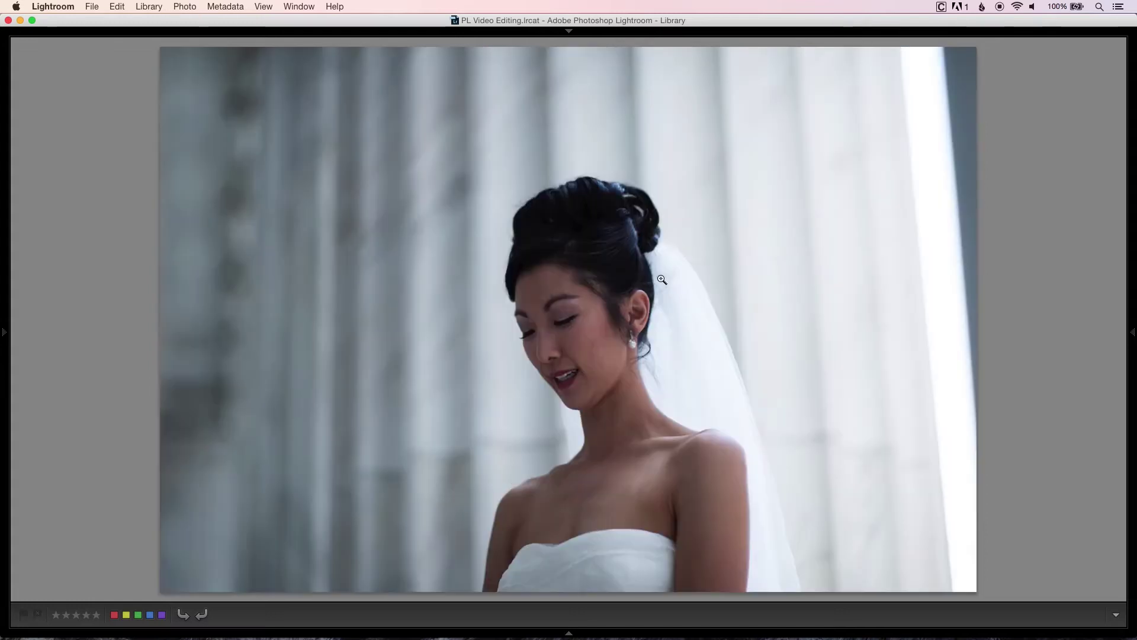
{"action": "key", "text": "g"}
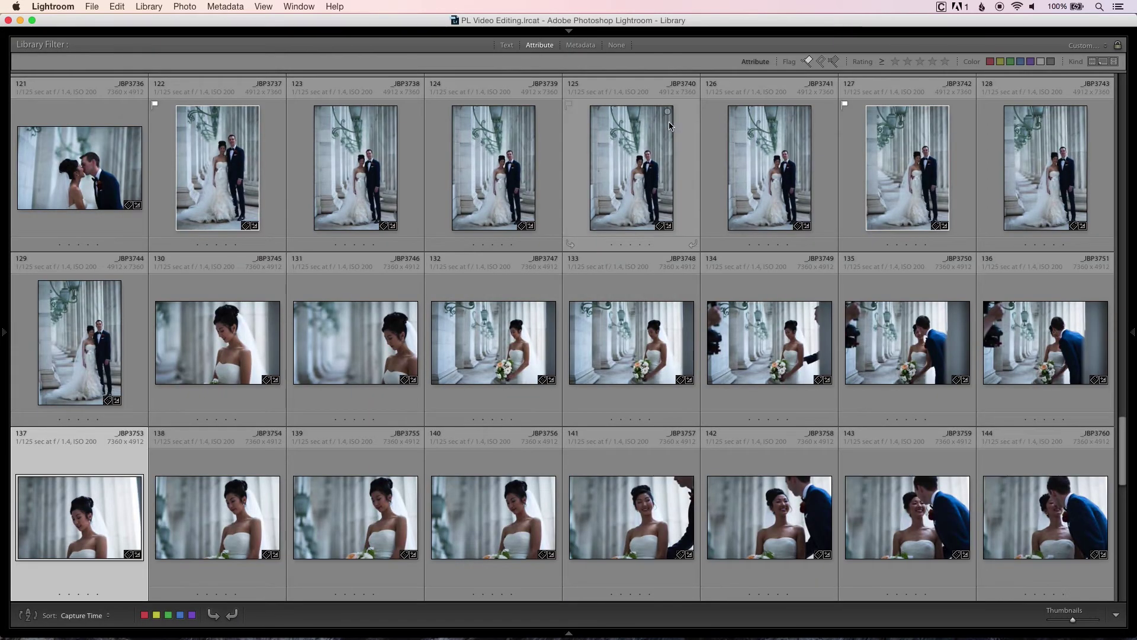
{"action": "left_click", "coordinate": [836, 62]}
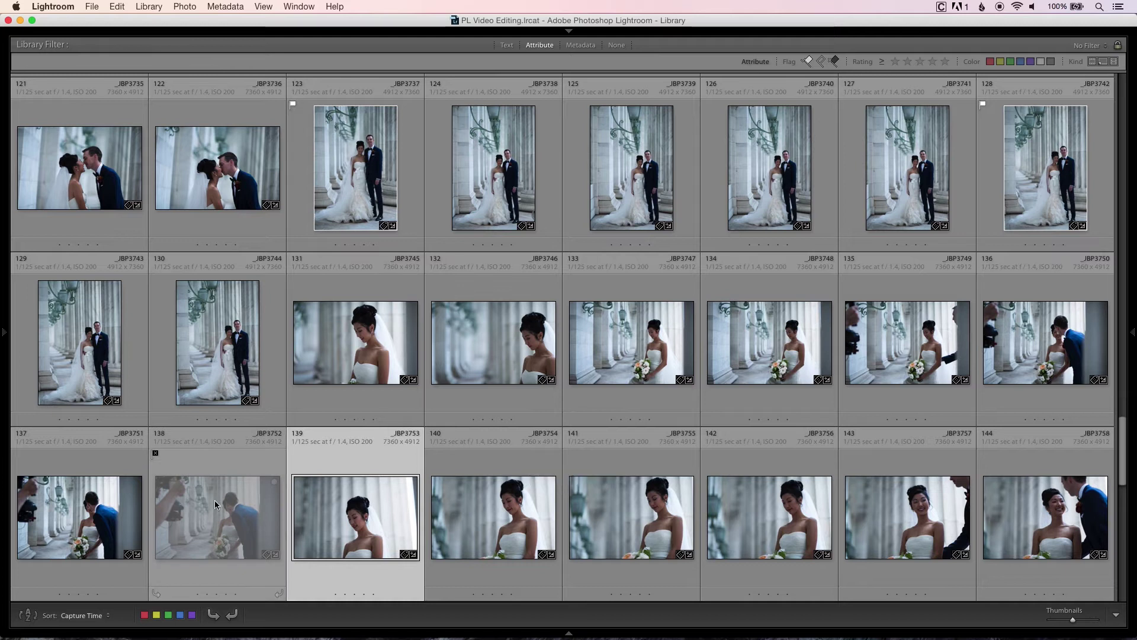
{"action": "left_click", "coordinate": [836, 62]}
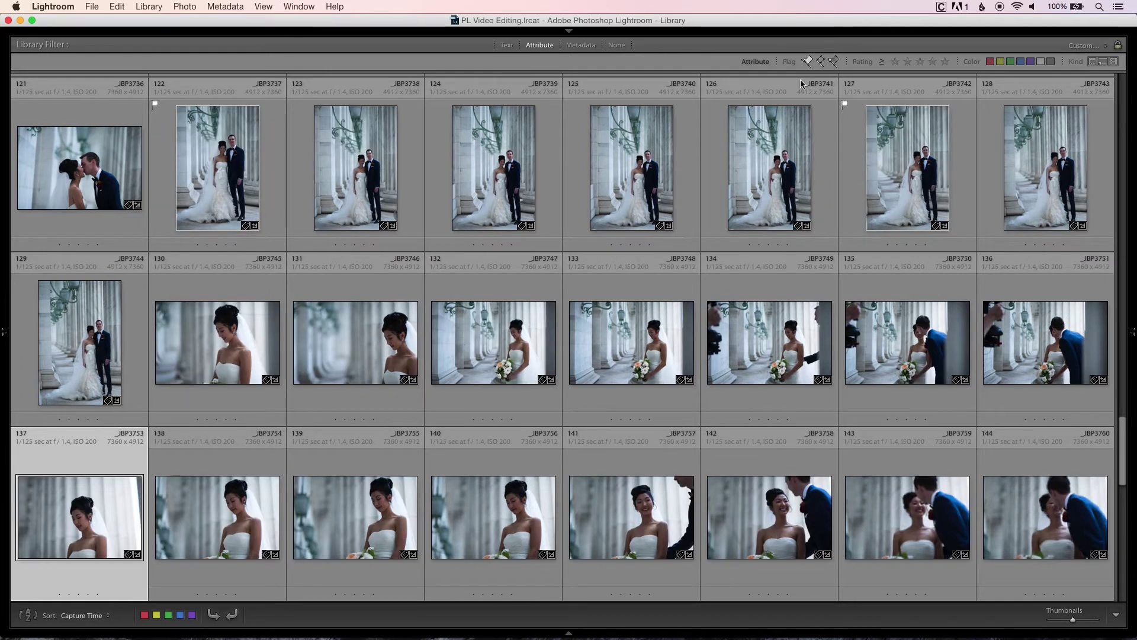
Flag the last reception hall photo, _JBP3793, as a pick and filter the grid to show only picks
{"action": "scroll", "coordinate": [401, 399], "scroll_direction": "down", "scroll_amount": 1}
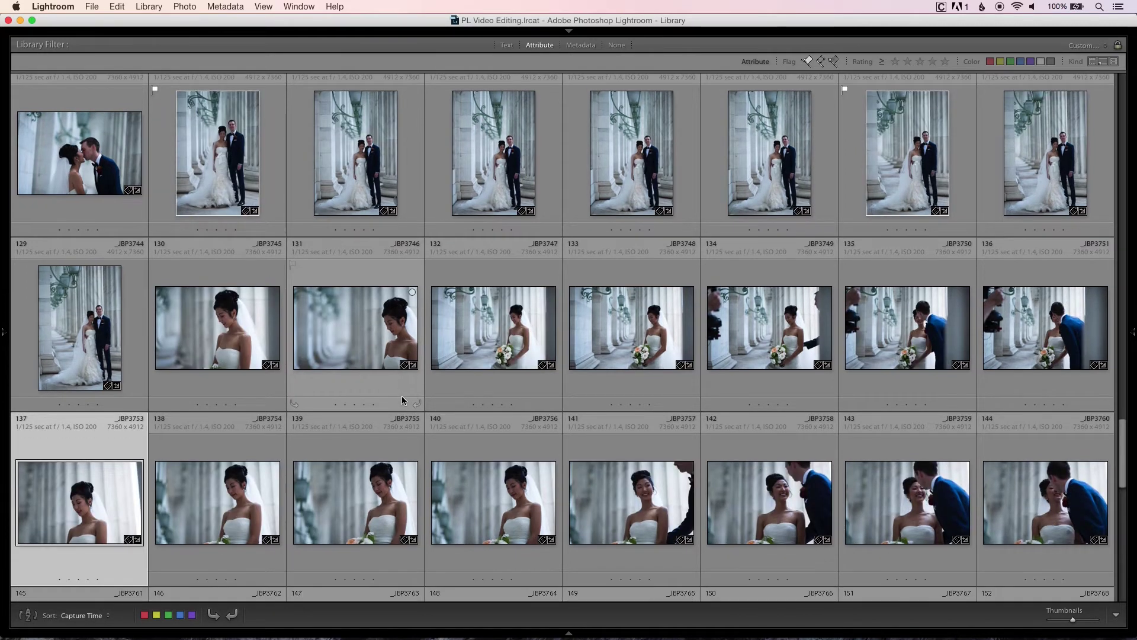
{"action": "scroll", "coordinate": [441, 388], "scroll_direction": "down", "scroll_amount": 10}
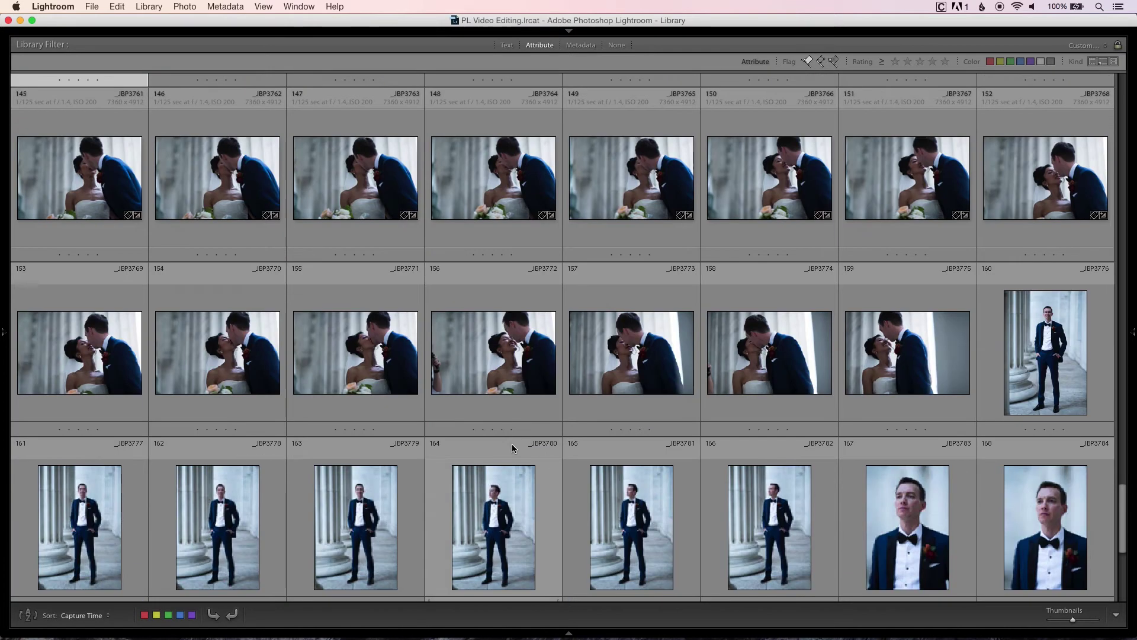
{"action": "scroll", "coordinate": [515, 438], "scroll_direction": "down", "scroll_amount": 6}
{"action": "left_click", "coordinate": [737, 376]}
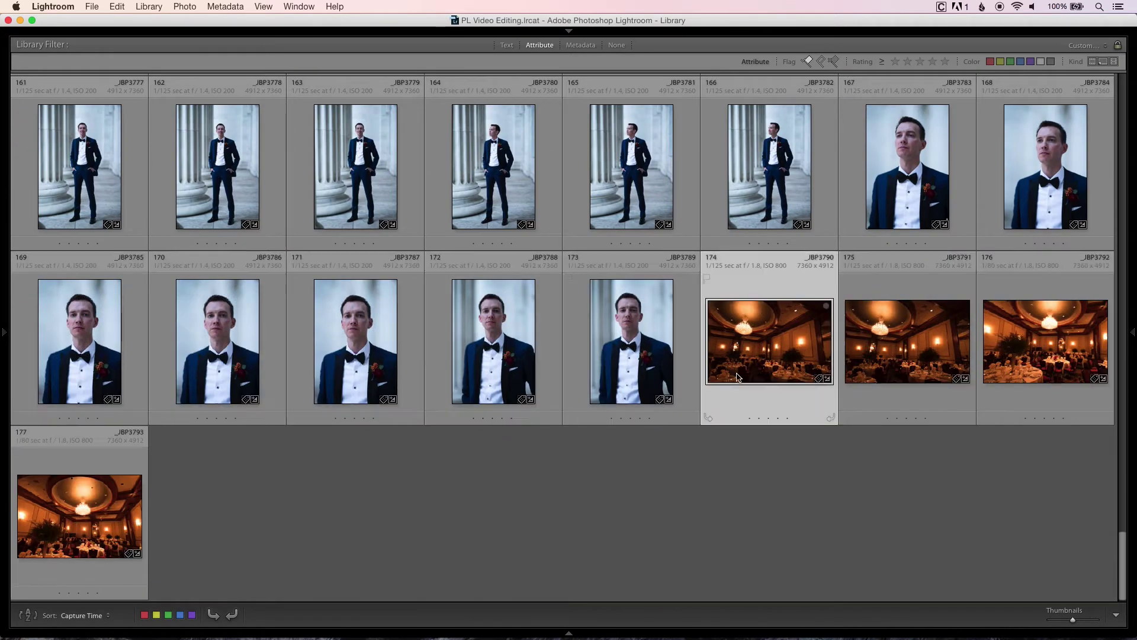
{"action": "key", "text": "Right"}
{"action": "key", "text": "Right"}
{"action": "key", "text": "Right"}
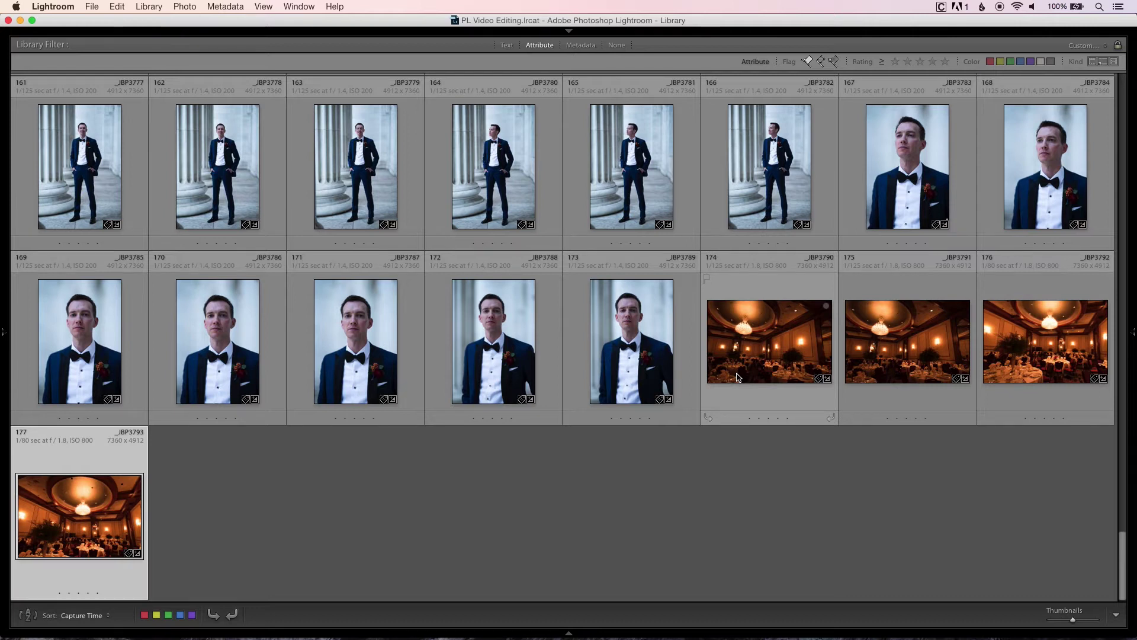
{"action": "key", "text": "p"}
{"action": "left_click", "coordinate": [821, 62]}
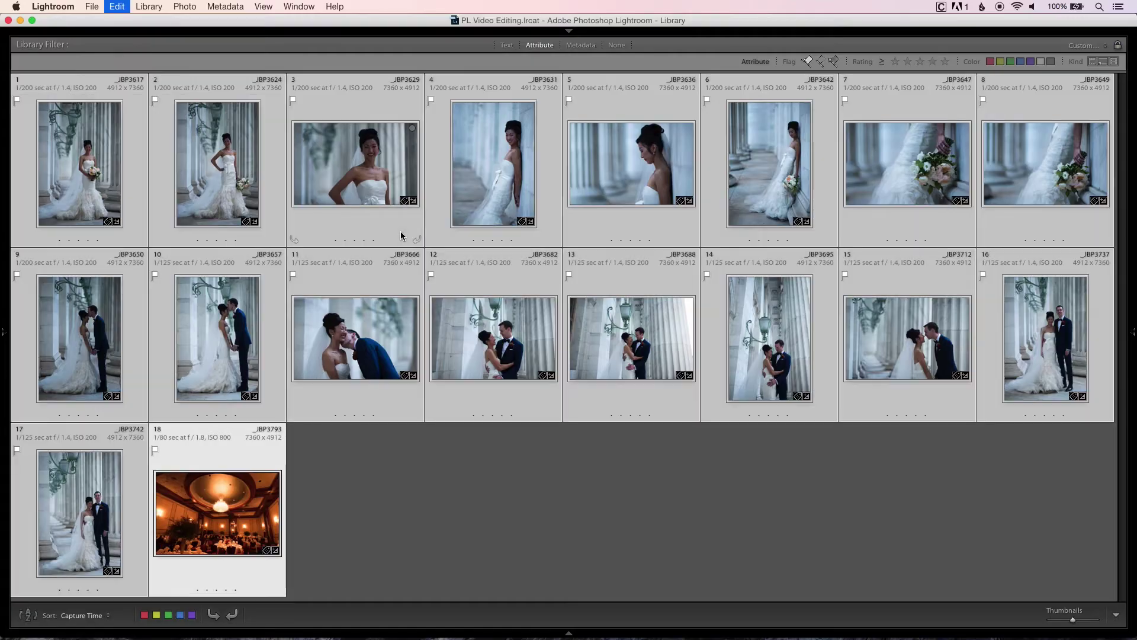
Clear the selection of all picked photos and select only the first one, _JBP3617
{"action": "left_click", "coordinate": [149, 6]}
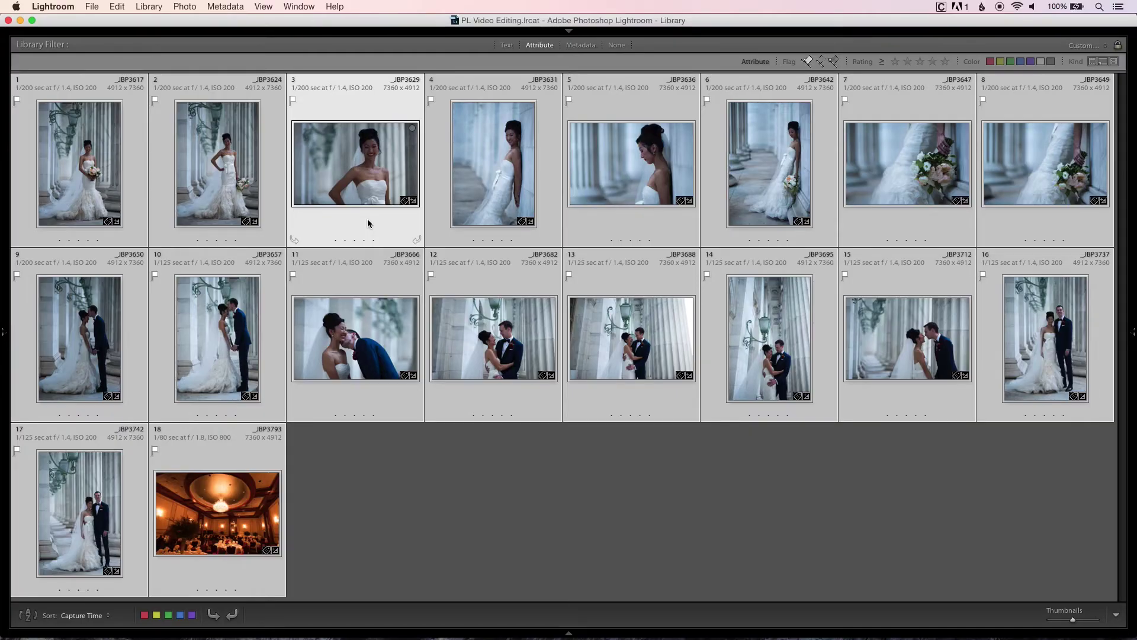
{"action": "left_click", "coordinate": [328, 224]}
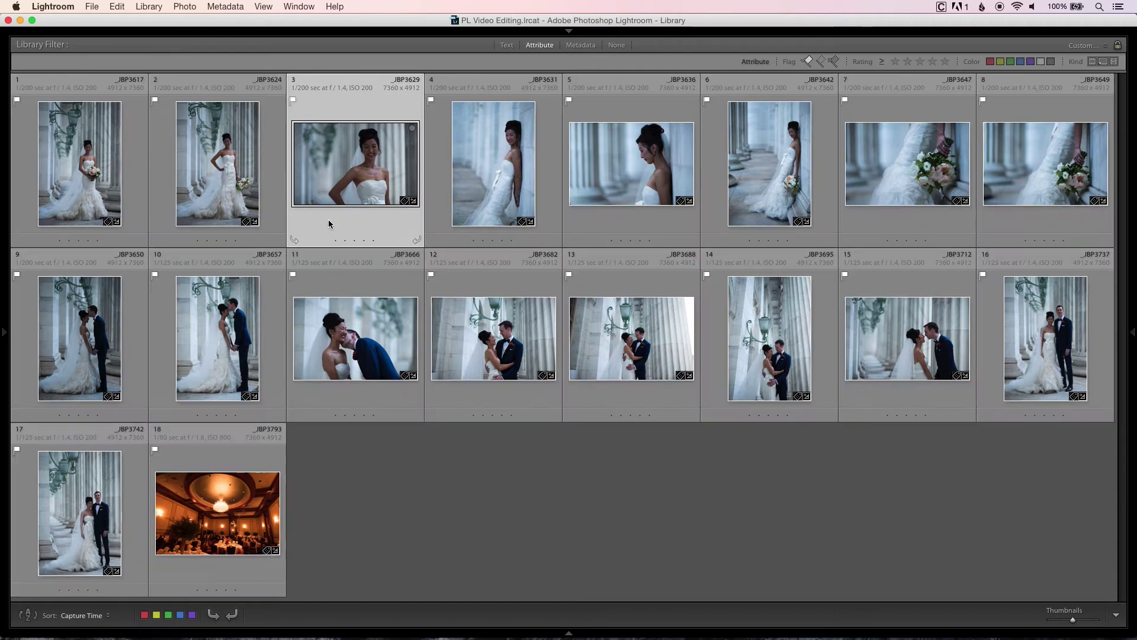
{"action": "left_click", "coordinate": [136, 200]}
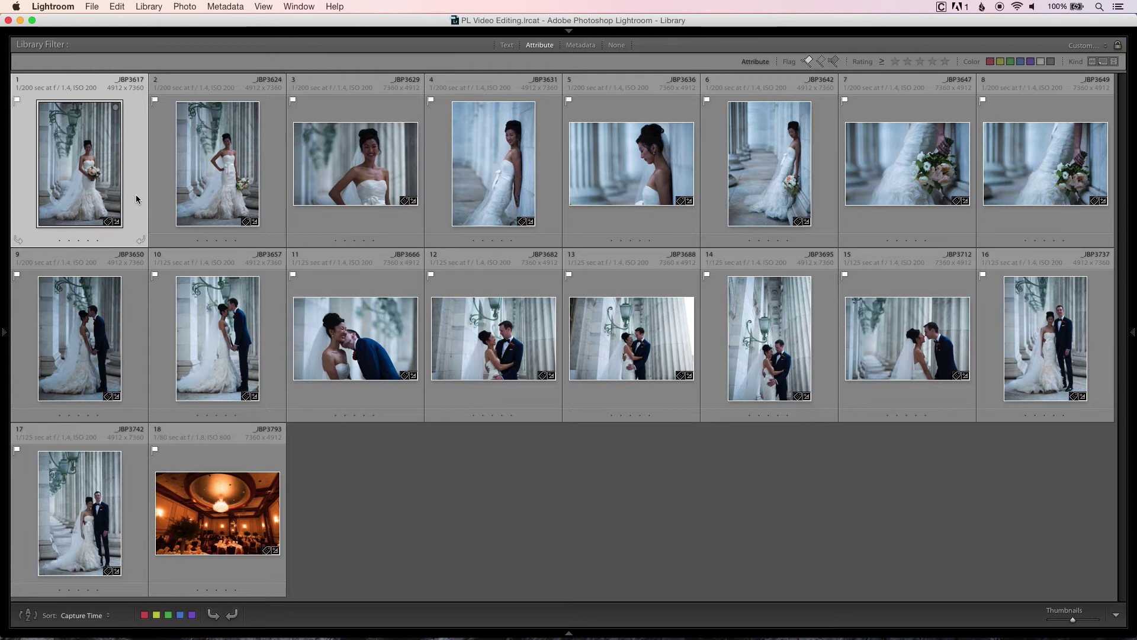
Enlarge the picked photos starting from _JBP3617, check the bride's face for sharpness, and remove the pick flag from _JBP3624
{"action": "double_click", "coordinate": [136, 199]}
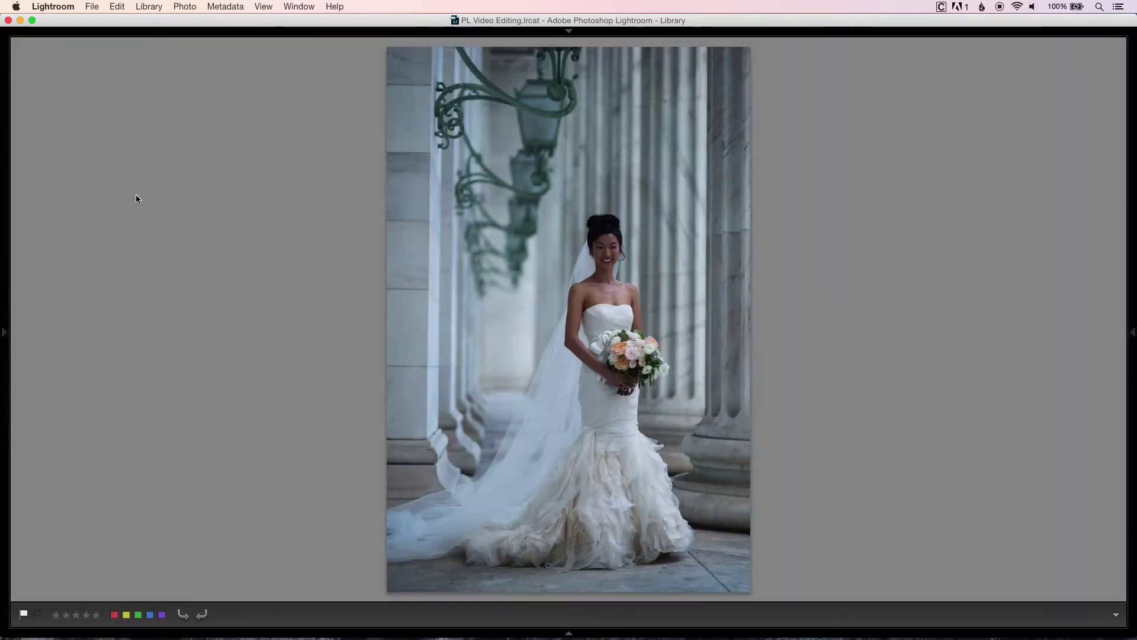
{"action": "left_click", "coordinate": [585, 258]}
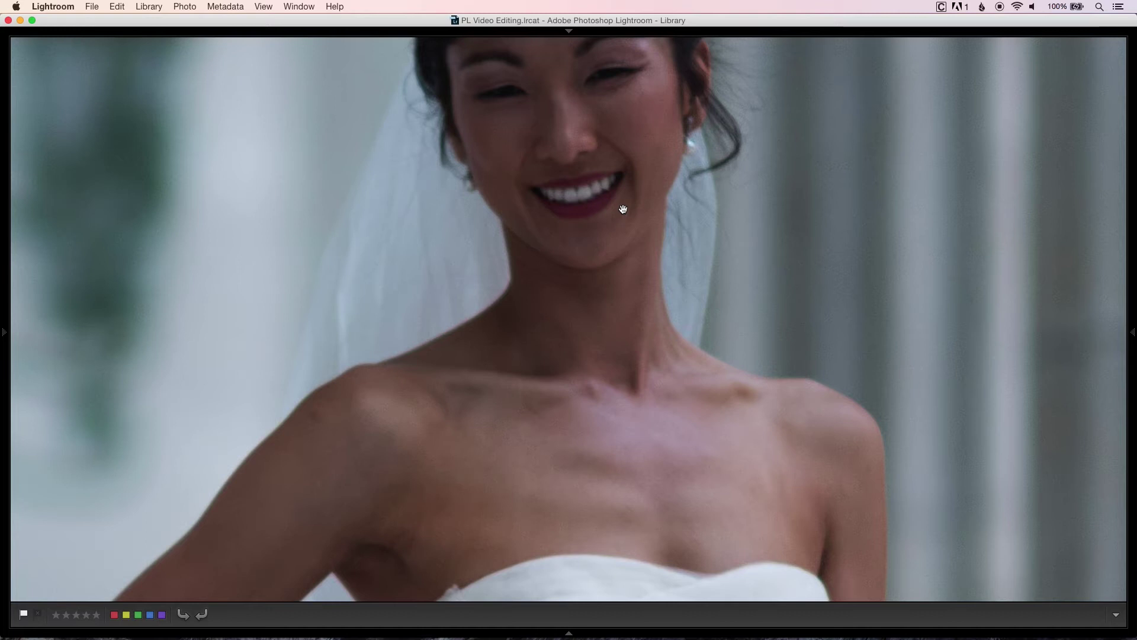
{"action": "key", "text": "u"}
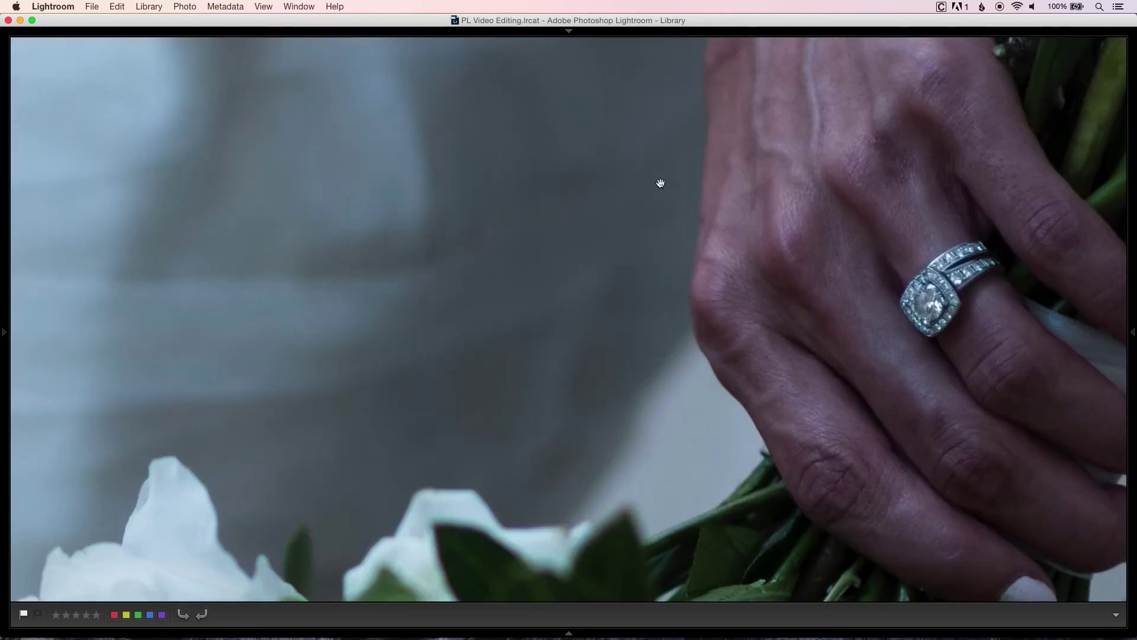
Show the side panels and check focus up close on the ring and bouquet in _JBP3647 and the faces in _JBP3666
{"action": "key", "text": "Tab"}
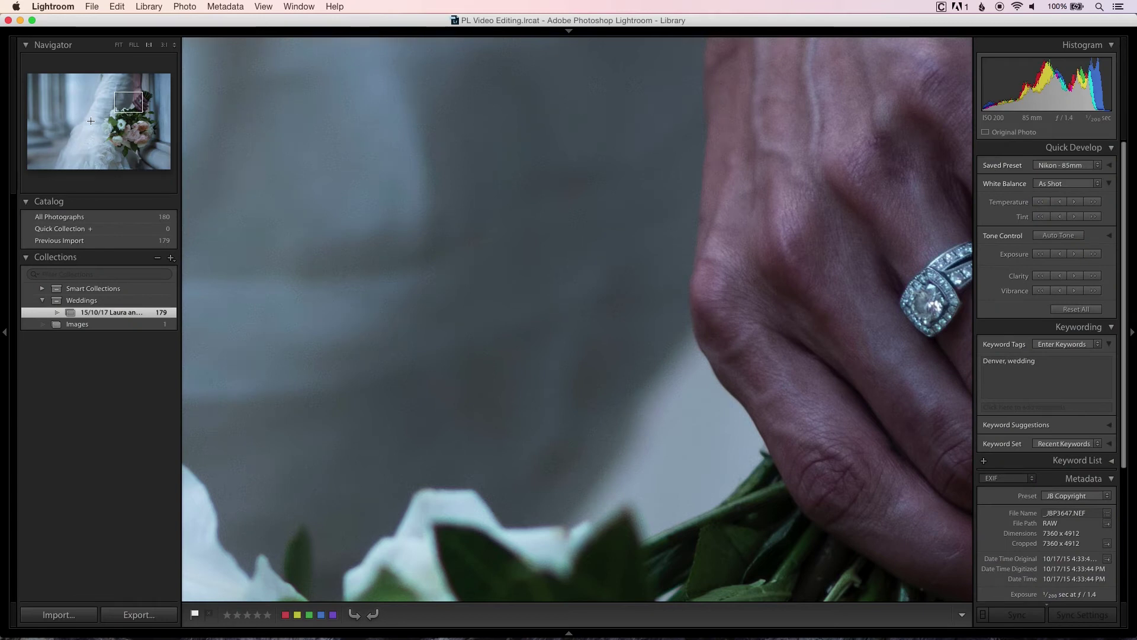
{"action": "left_click", "coordinate": [123, 124]}
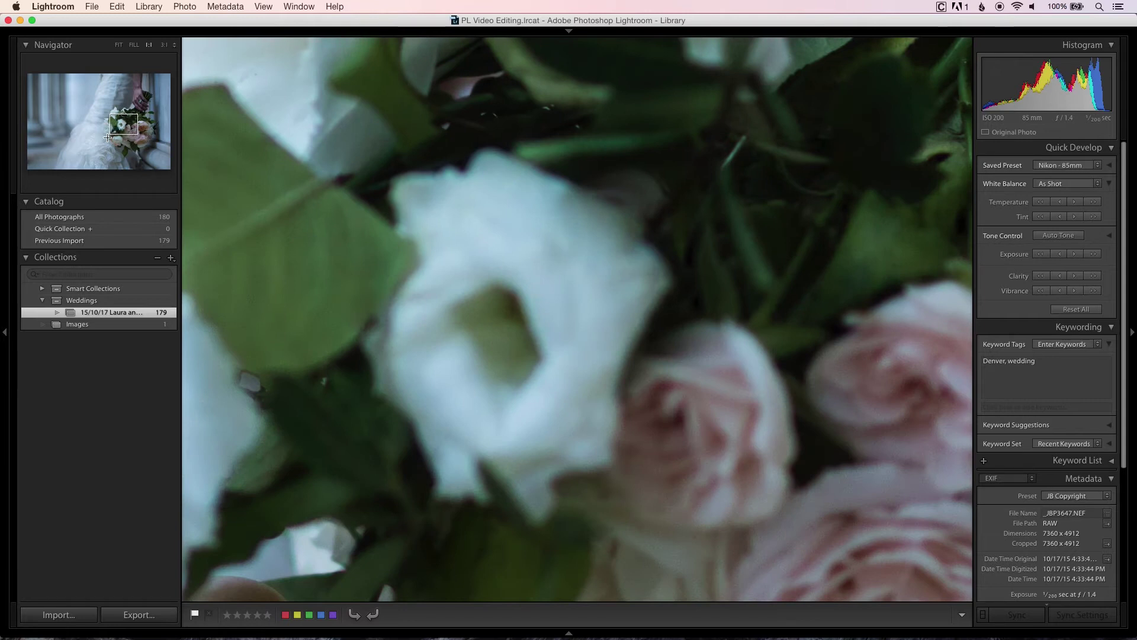
{"action": "left_click", "coordinate": [140, 105]}
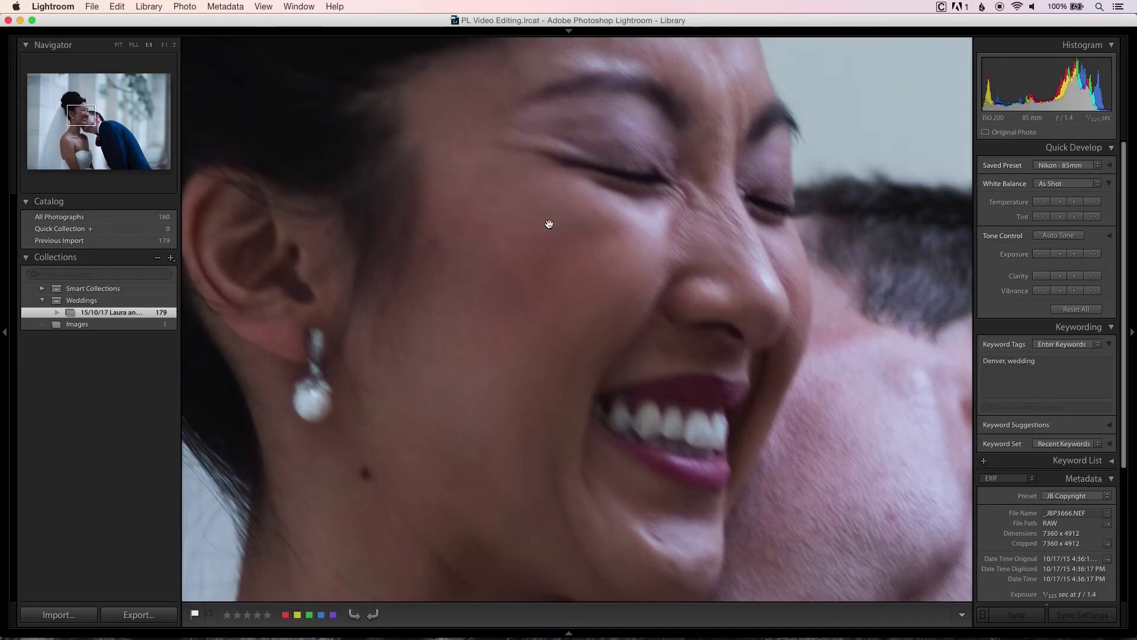
{"action": "left_click", "coordinate": [615, 314]}
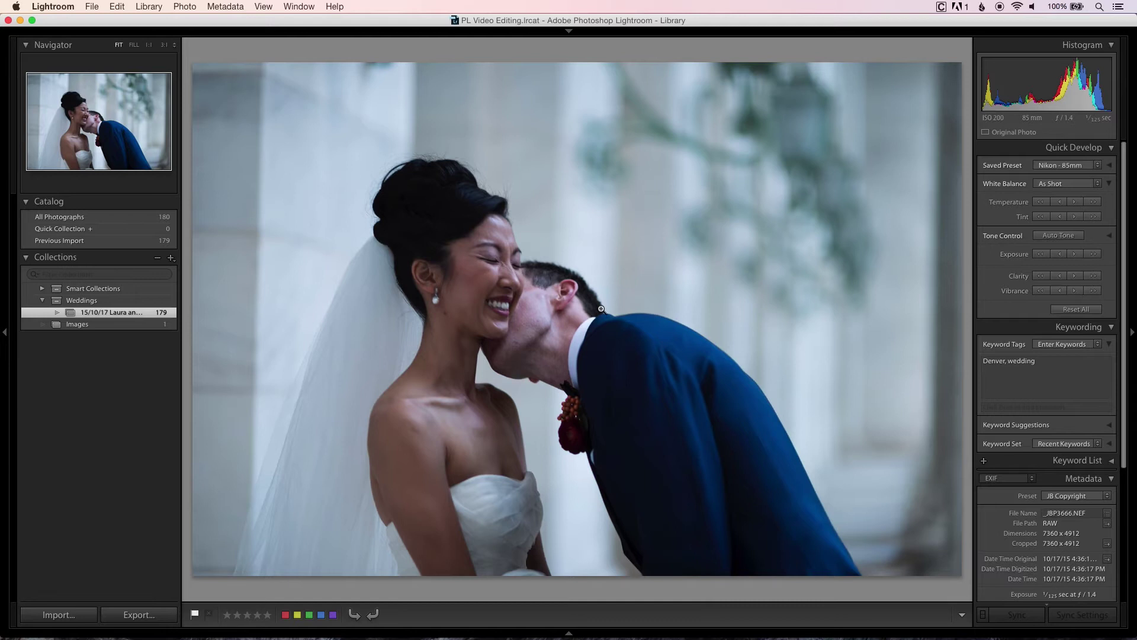
Examine the couple portraits _JBP3682 to _JBP3712 one after another, checking the faces up close for sharp focus
{"action": "key", "text": "Right"}
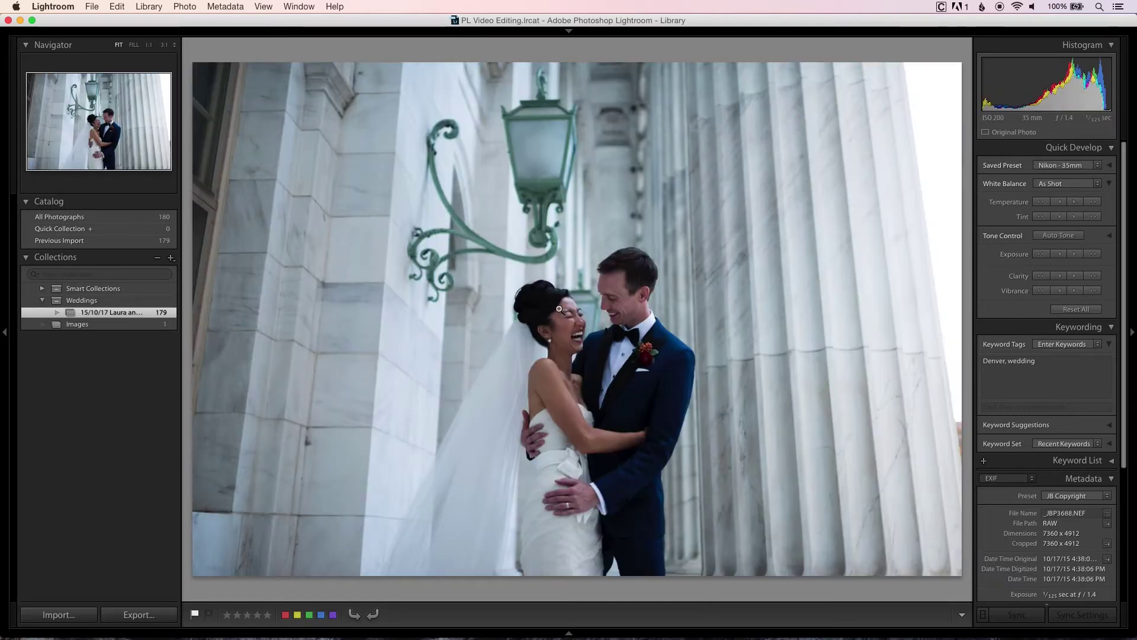
{"action": "key", "text": "Left"}
{"action": "left_click", "coordinate": [578, 352]}
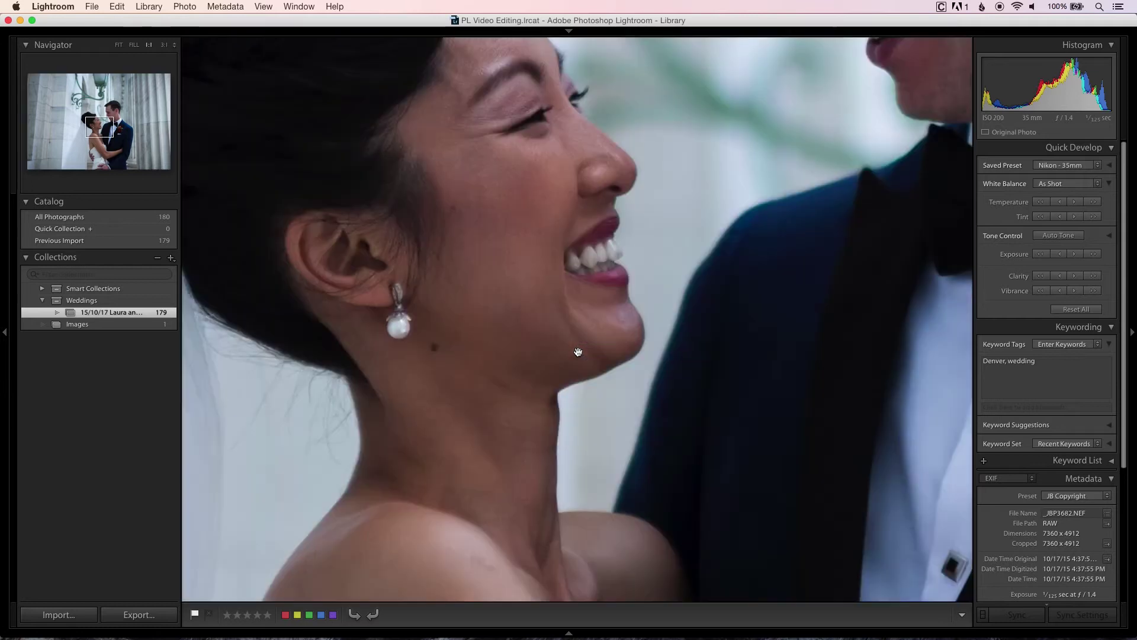
{"action": "key", "text": "Right"}
{"action": "key", "text": "Right"}
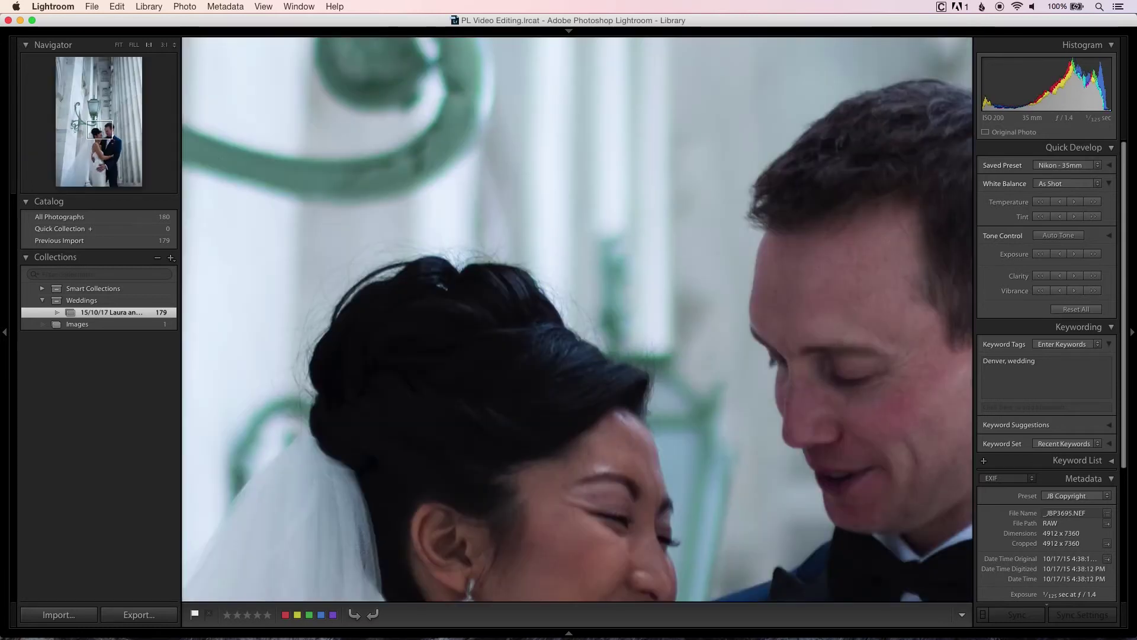
{"action": "key", "text": "Right"}
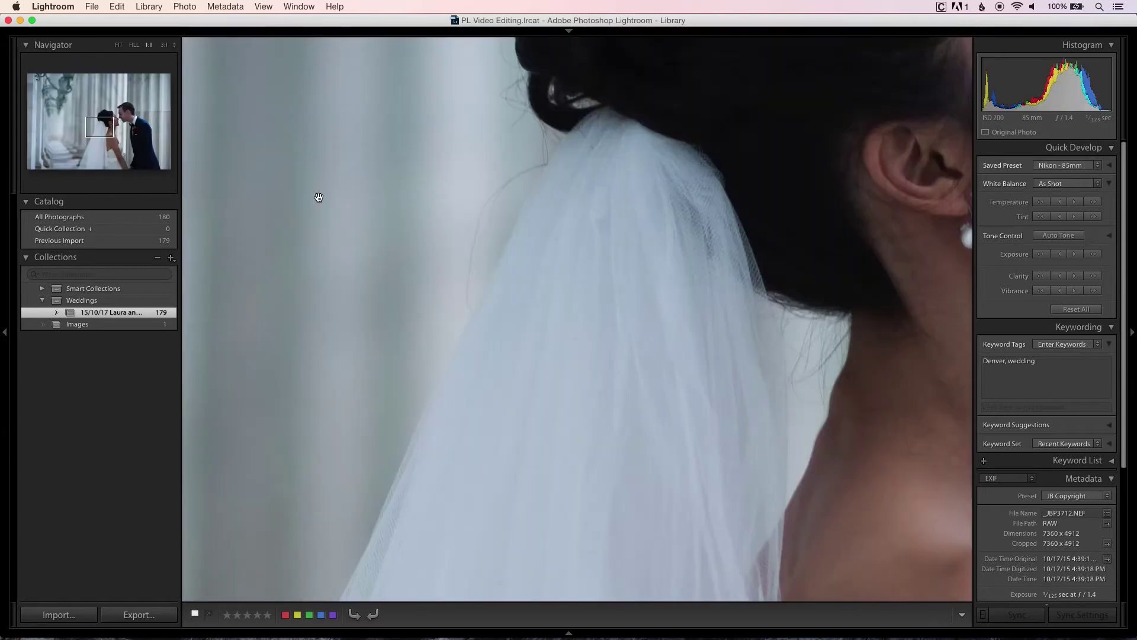
{"action": "key", "text": "Right"}
{"action": "key", "text": "Right"}
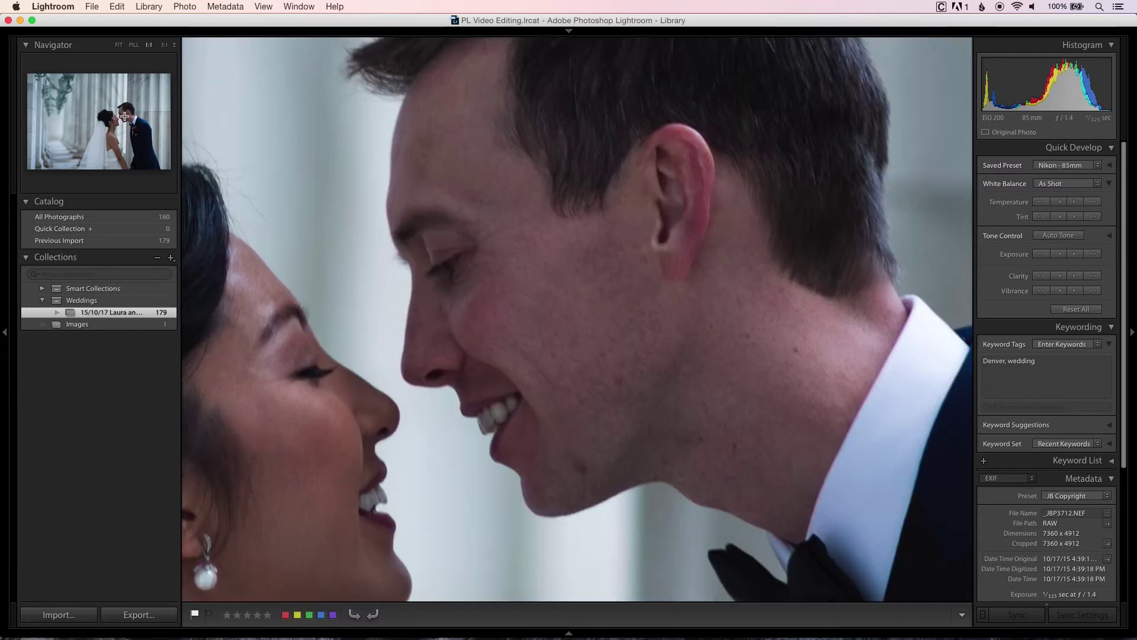
Compare the faces in the full-length couple portraits _JBP3737 and _JBP3742 and remove the pick flag from _JBP3737
{"action": "key", "text": "Right"}
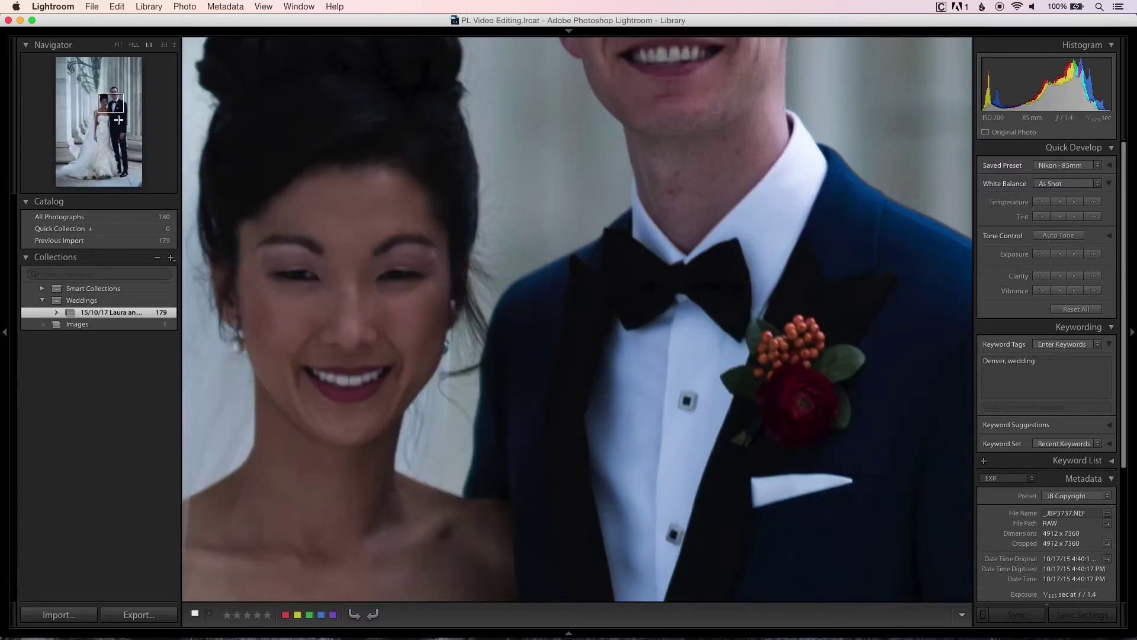
{"action": "key", "text": "Right"}
{"action": "key", "text": "Left"}
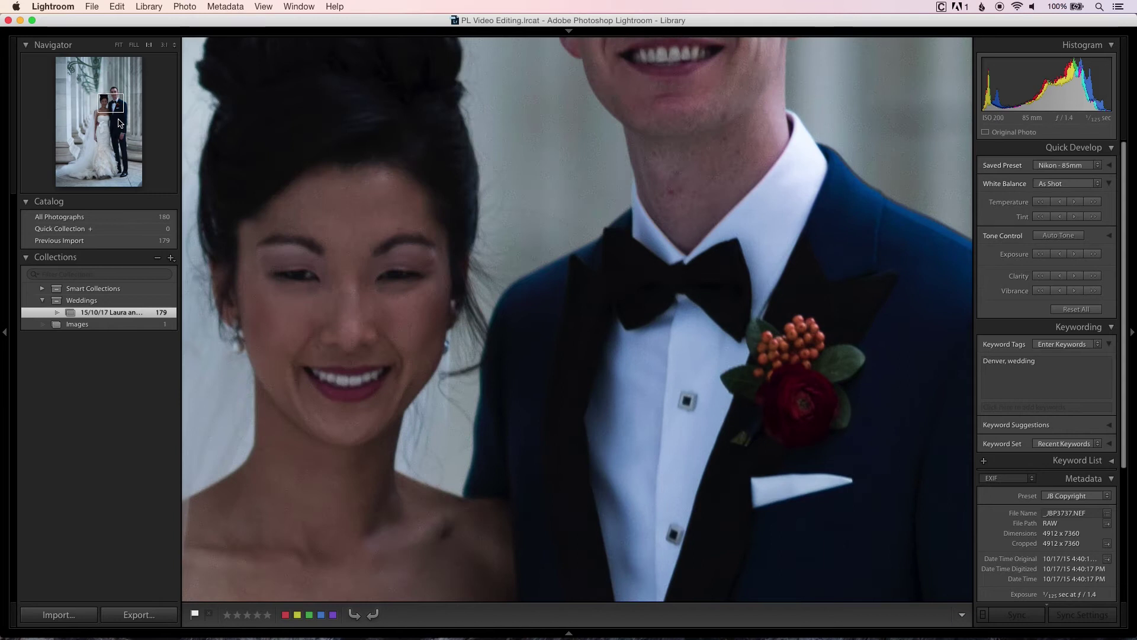
{"action": "key", "text": "u"}
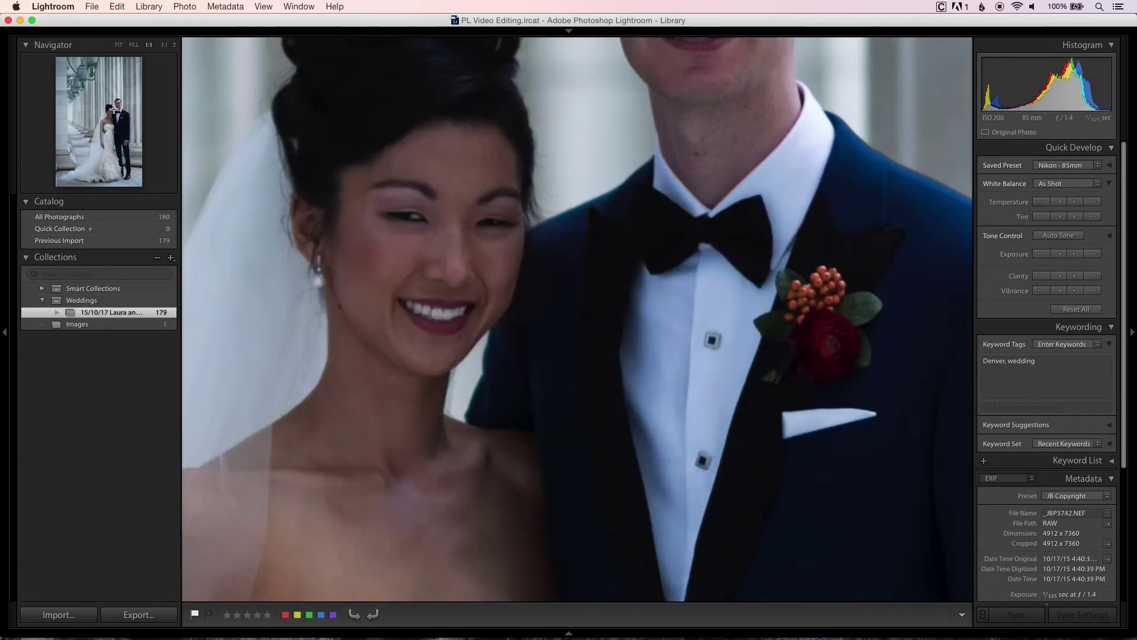
Check the focus of the reception hall photo _JBP3793 up close and return to the grid of picks
{"action": "key", "text": "Right"}
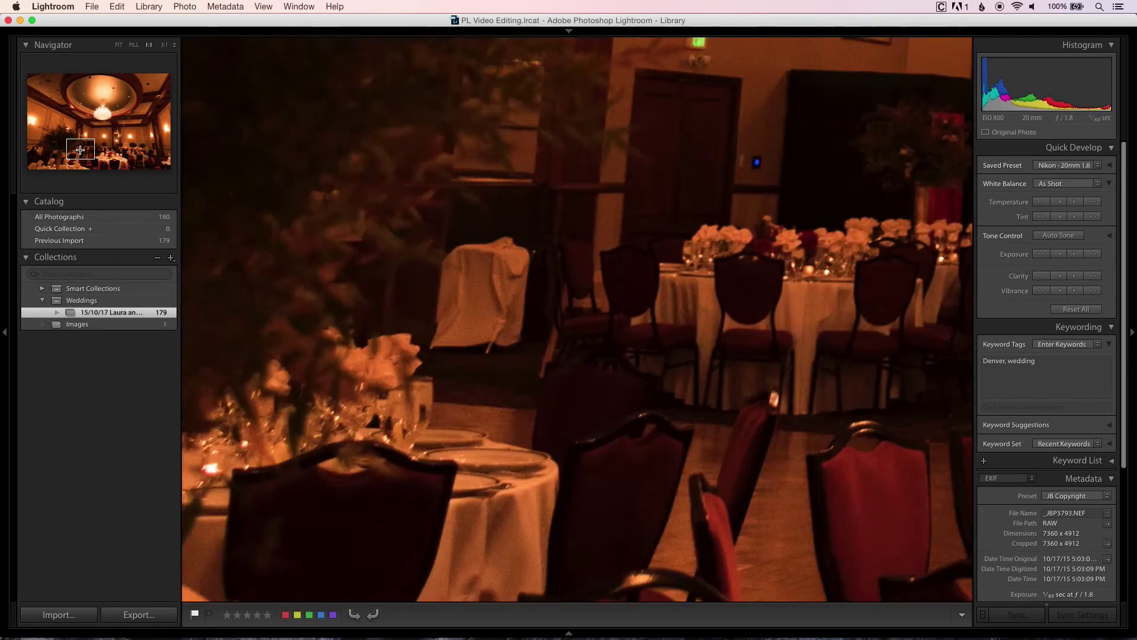
{"action": "left_click", "coordinate": [80, 150]}
{"action": "key", "text": "g"}
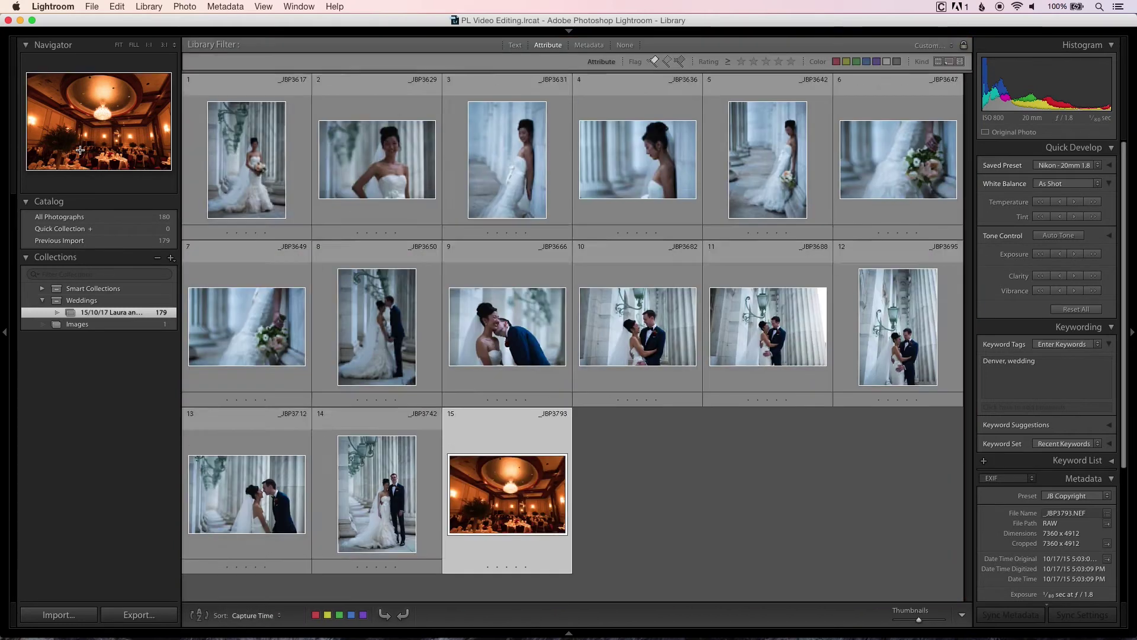
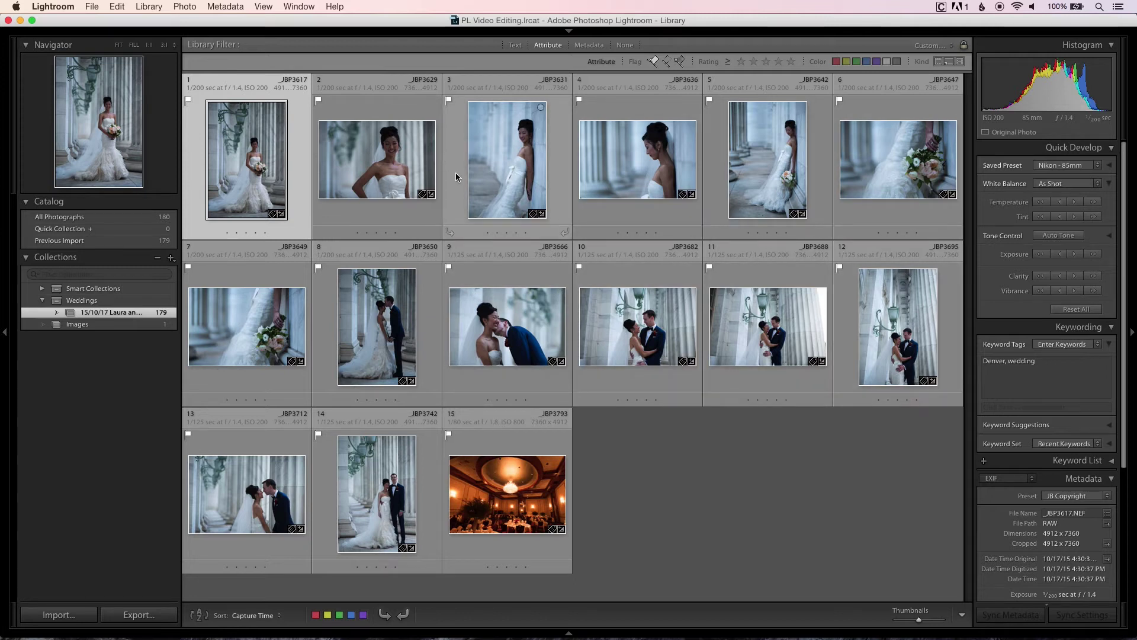
Open the bride portrait _JBP3617 in Develop and examine its tone curve and lens profile corrections
{"action": "key", "text": "d"}
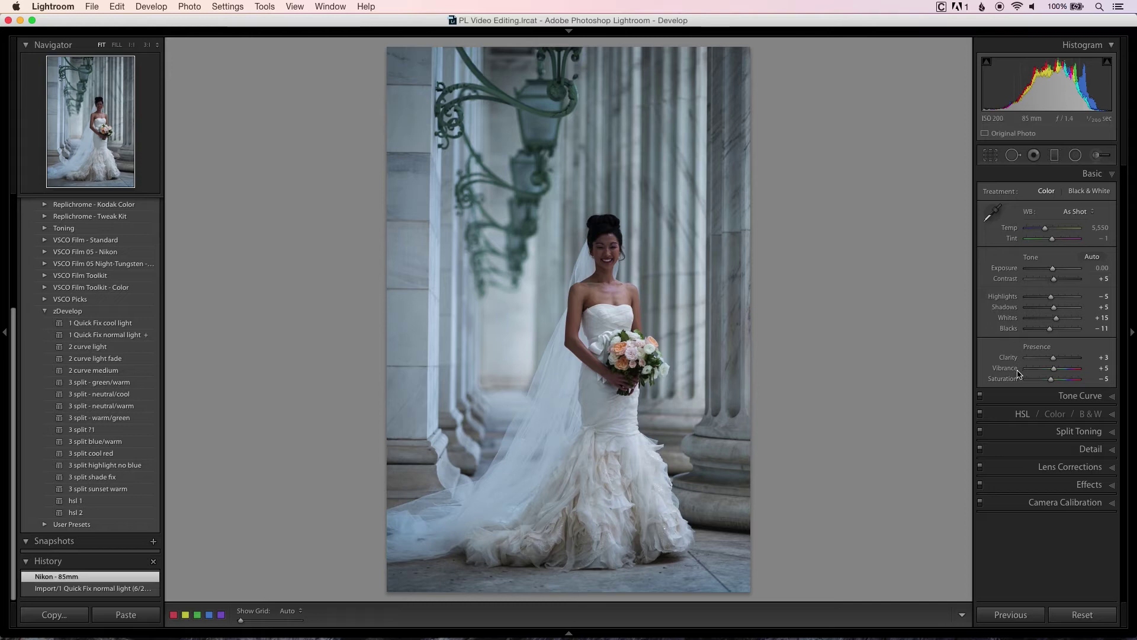
{"action": "left_click", "coordinate": [1074, 397]}
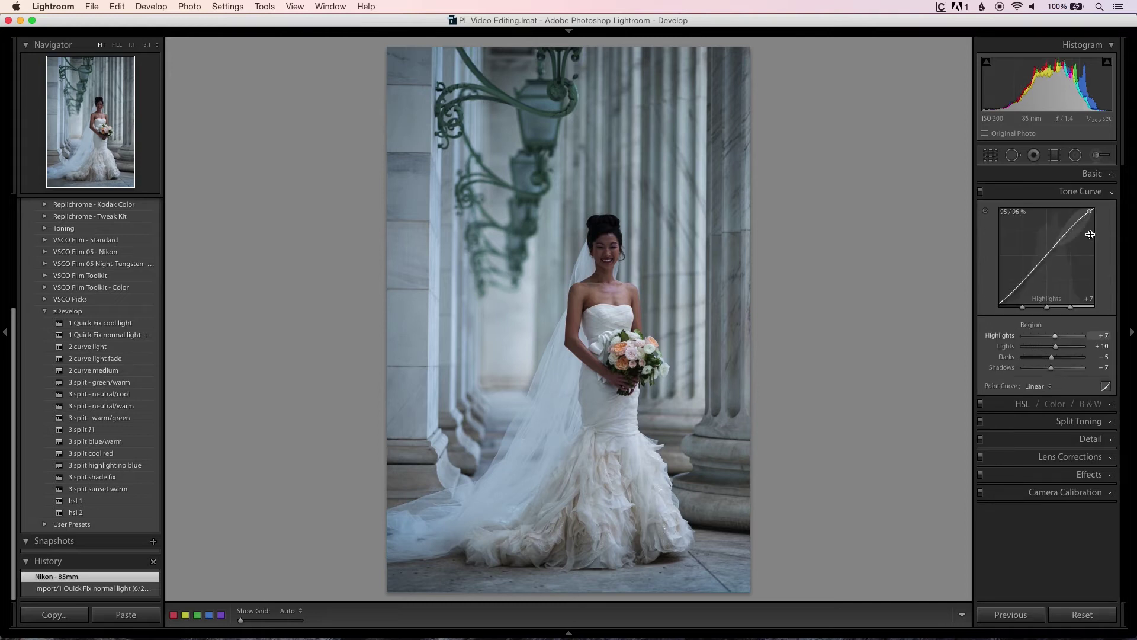
{"action": "left_click", "coordinate": [1063, 457]}
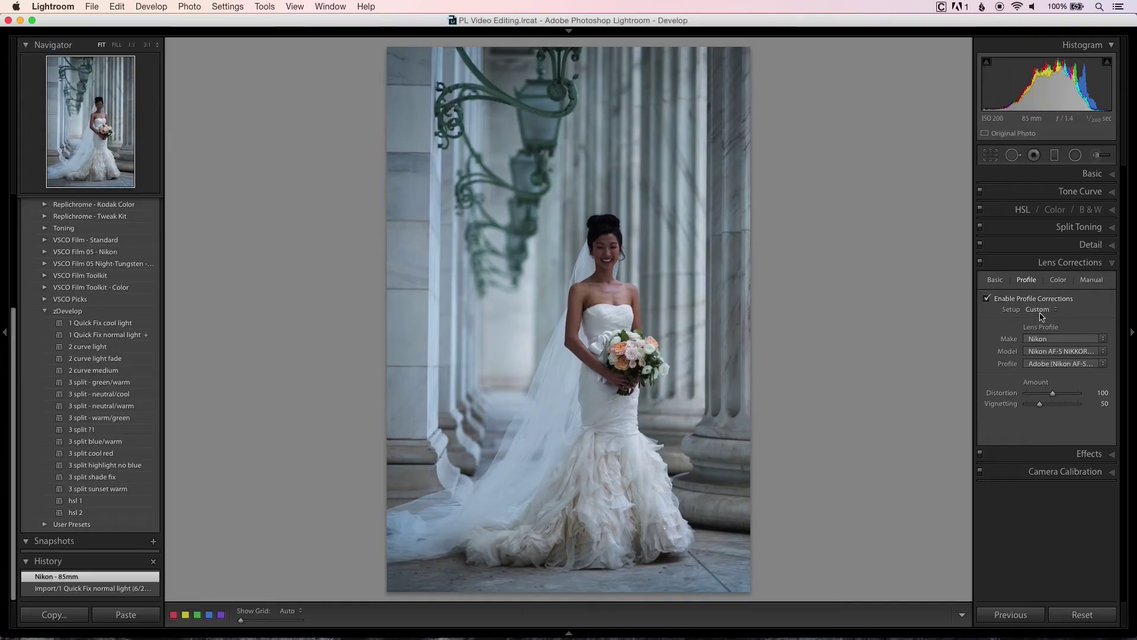
Compare the portrait under the Default and Custom lens profile setups, and with profile corrections off and on
{"action": "left_click", "coordinate": [1040, 309]}
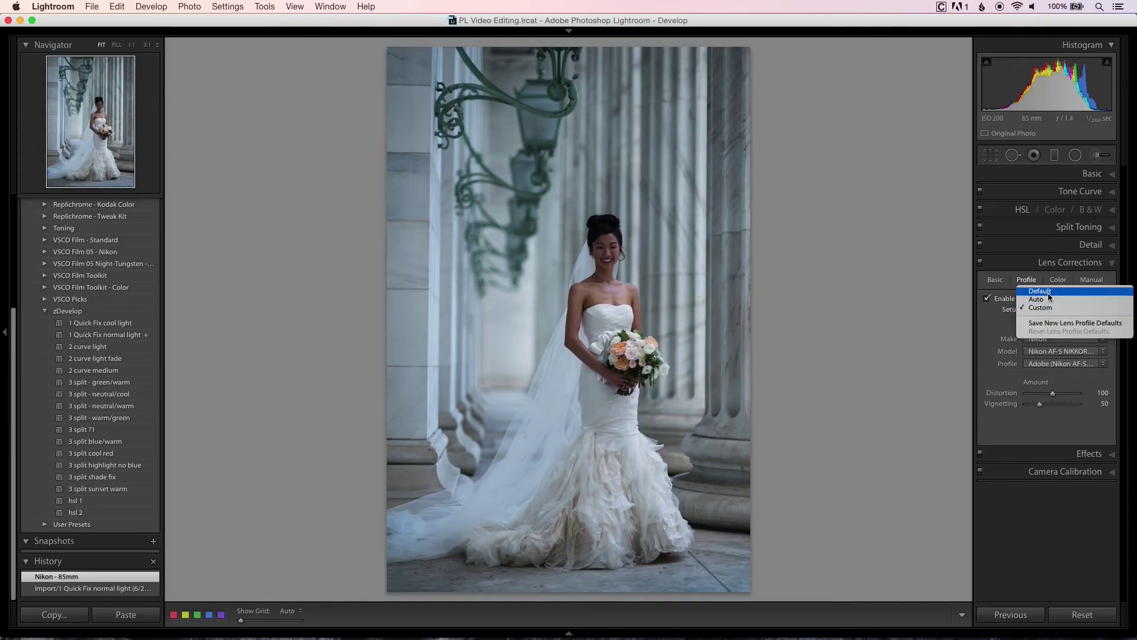
{"action": "left_click", "coordinate": [1041, 291]}
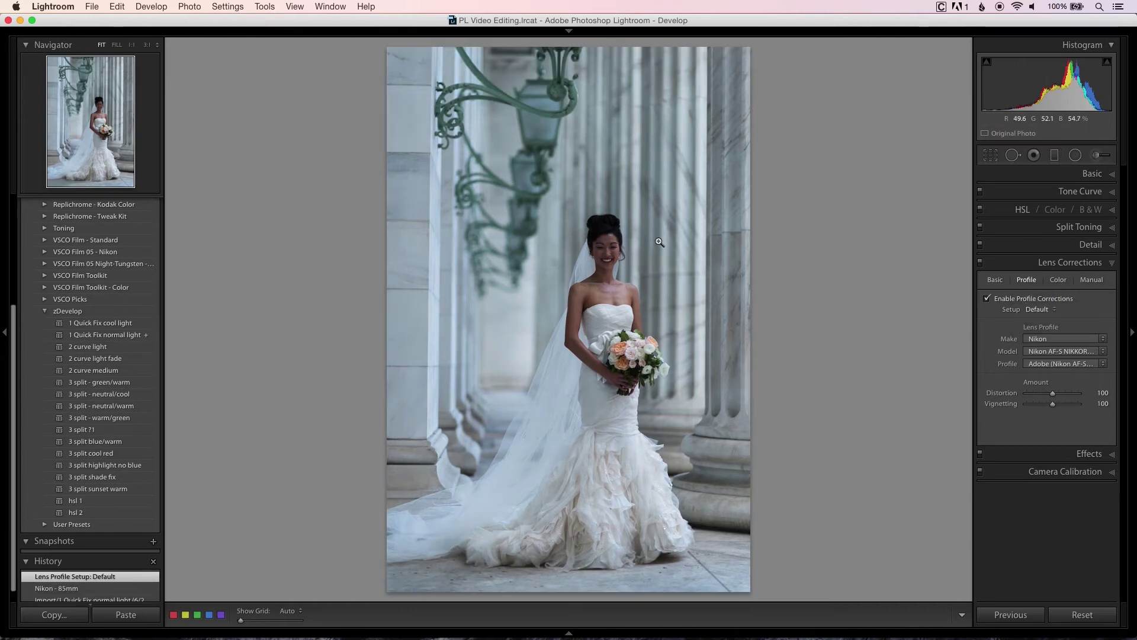
{"action": "left_click", "coordinate": [1041, 312]}
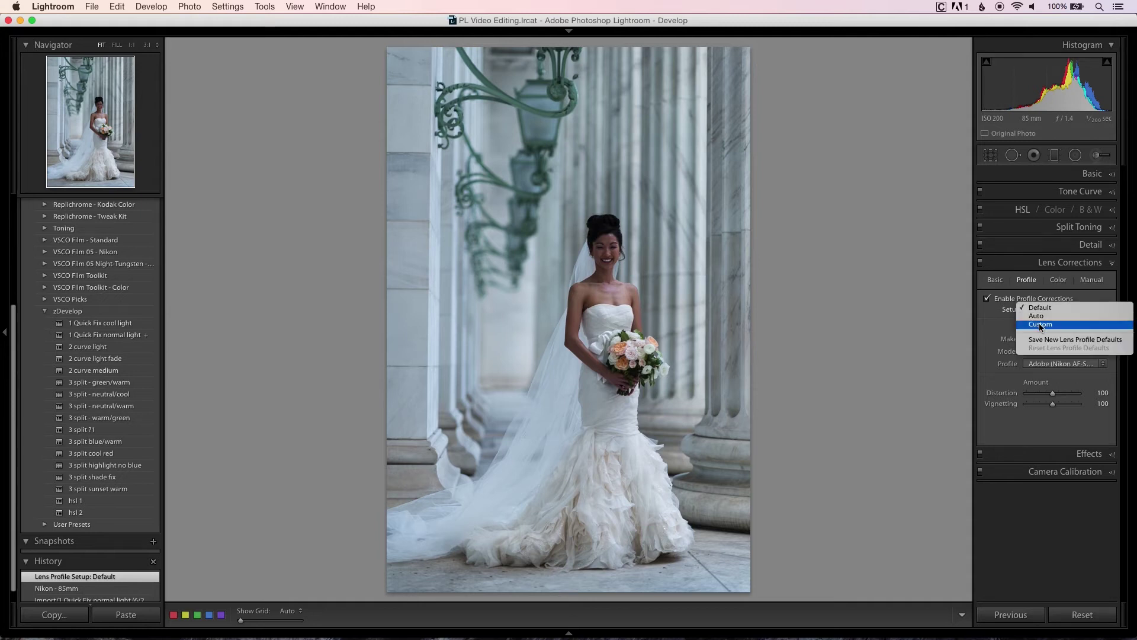
{"action": "left_click", "coordinate": [1039, 323]}
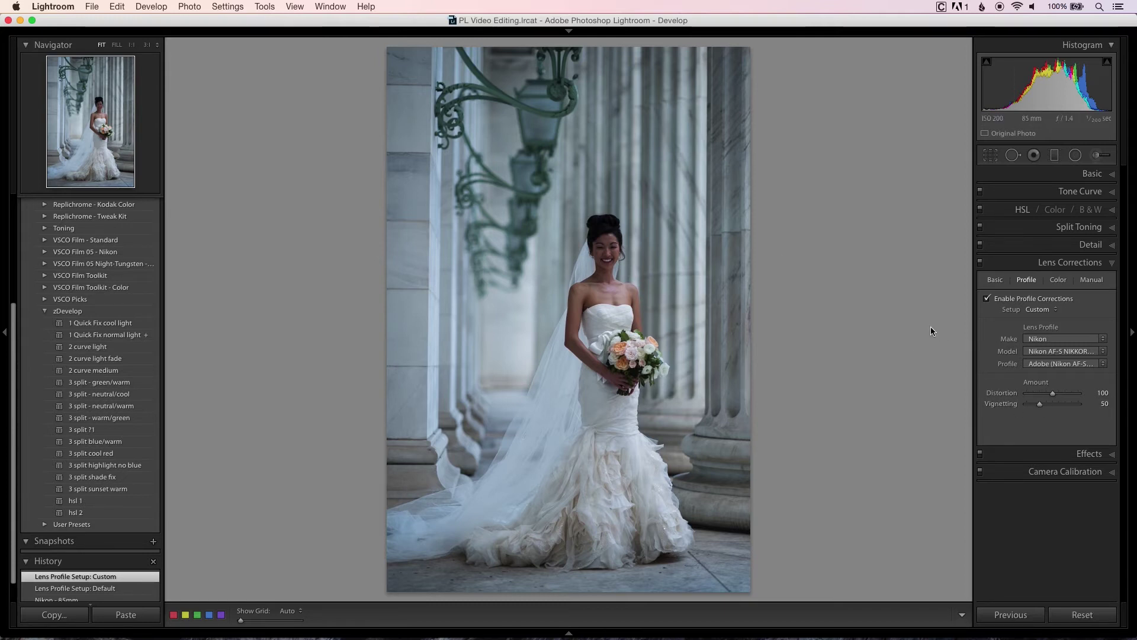
{"action": "left_click", "coordinate": [986, 298]}
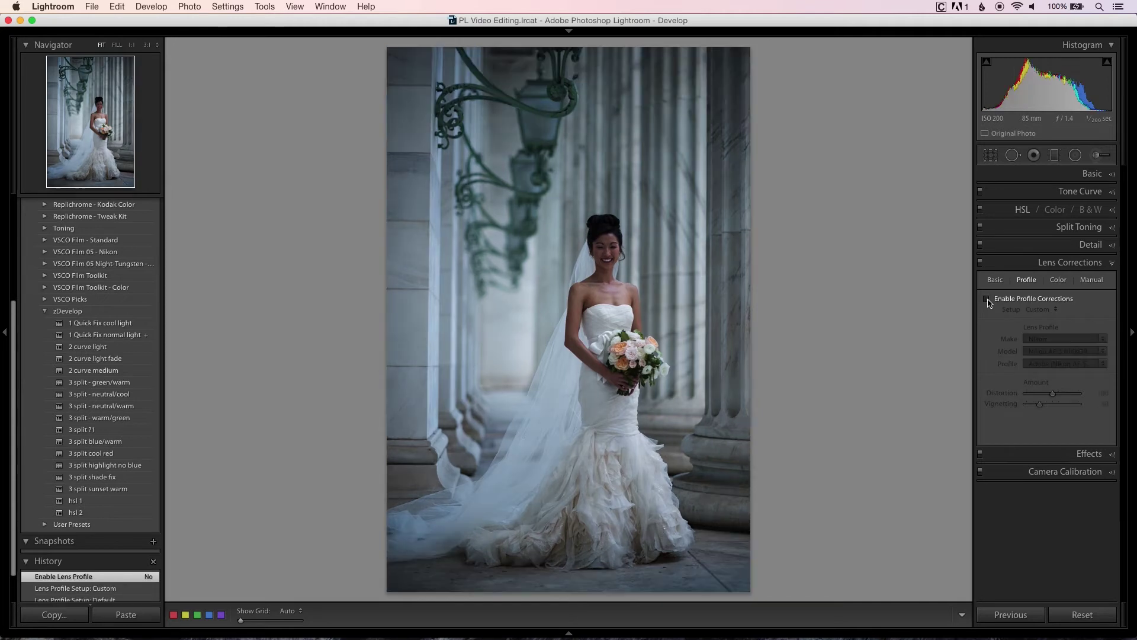
{"action": "left_click", "coordinate": [987, 298]}
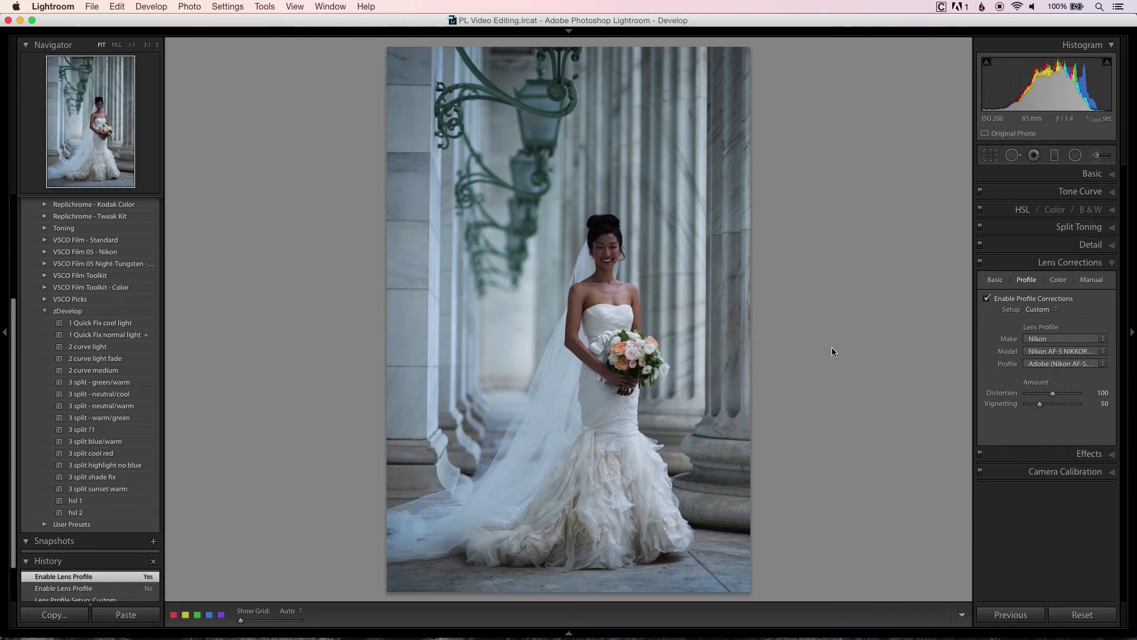
Set the portrait's exposure to +0.60, highlights to −21 and shadows to +25, and return to the Library grid
{"action": "left_click", "coordinate": [1090, 175]}
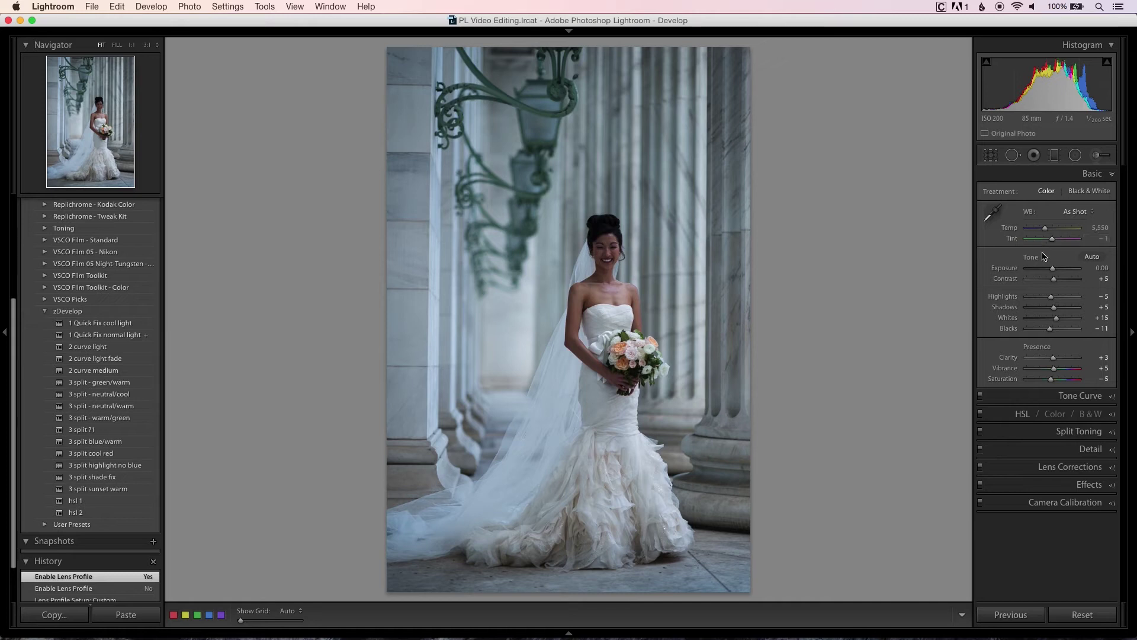
{"action": "left_click_drag", "start_coordinate": [1053, 270], "coordinate": [1055, 273]}
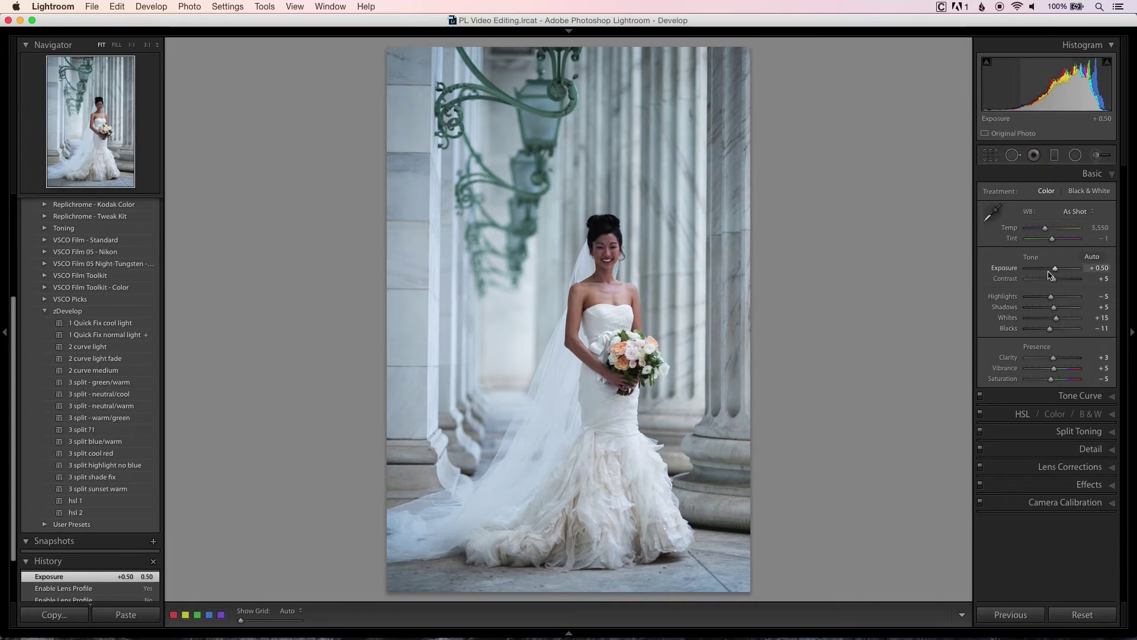
{"action": "left_click_drag", "start_coordinate": [1054, 274], "coordinate": [1059, 311]}
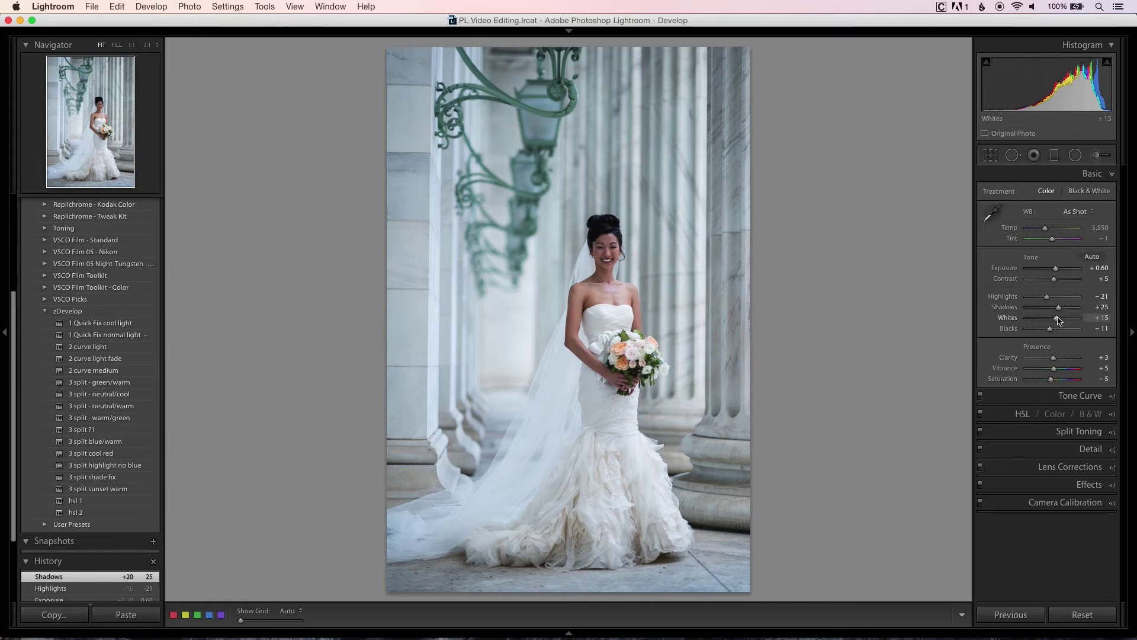
{"action": "key", "text": "Up"}
{"action": "key", "text": "Down"}
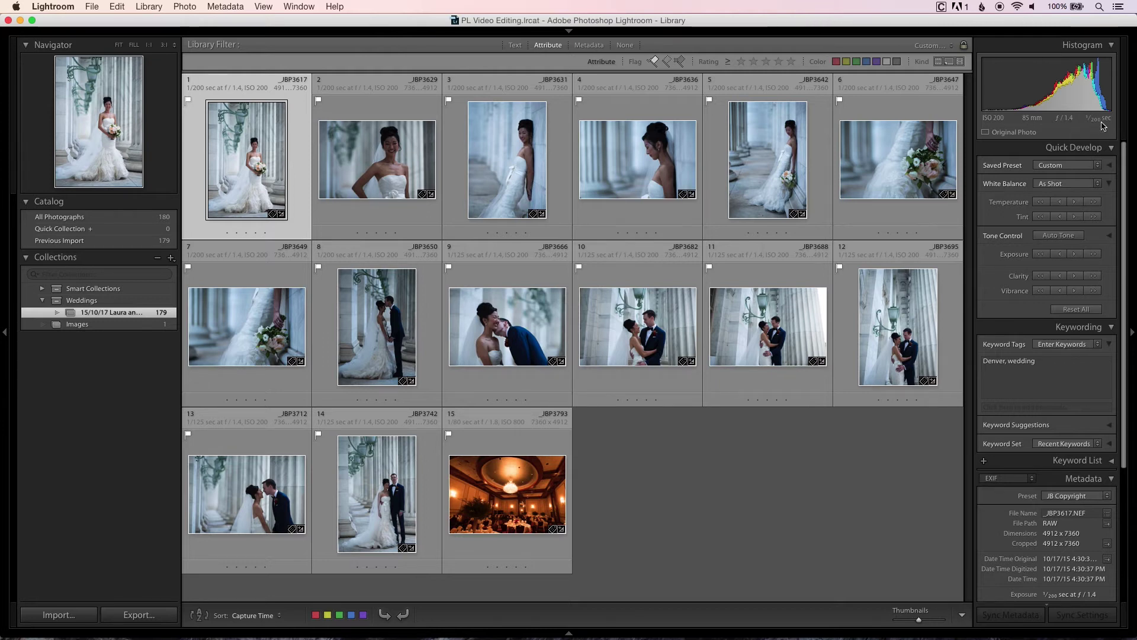
Copy the develop settings of the bride portrait _JBP3617, leaving Lens Corrections, Effects, Spot Removal and Crop out
{"action": "left_click", "coordinate": [388, 207]}
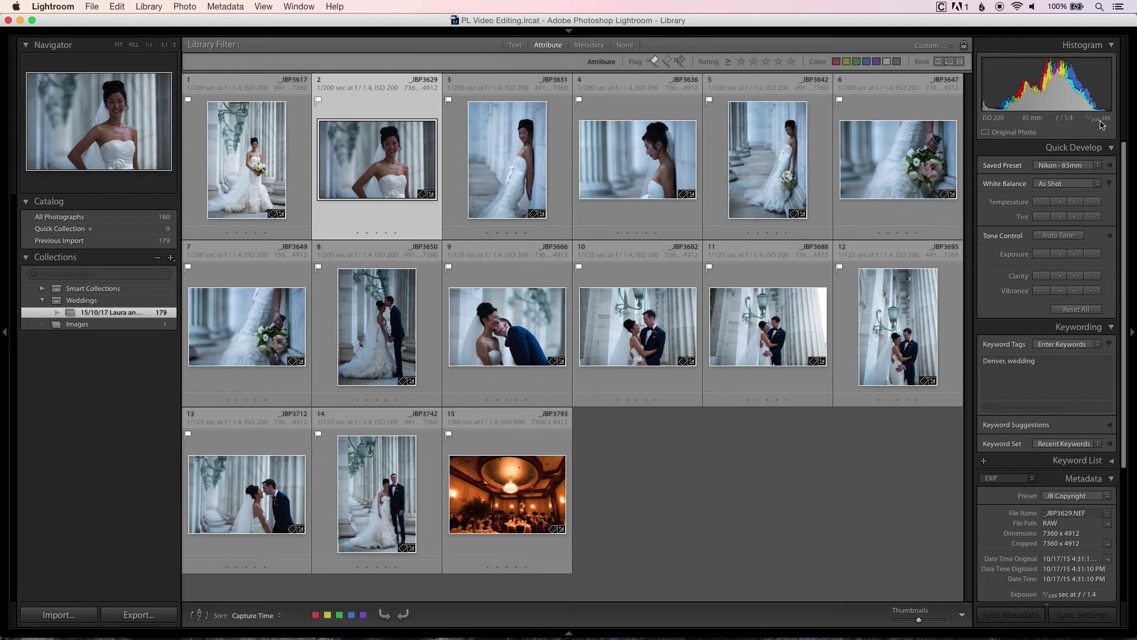
{"action": "left_click", "coordinate": [261, 178]}
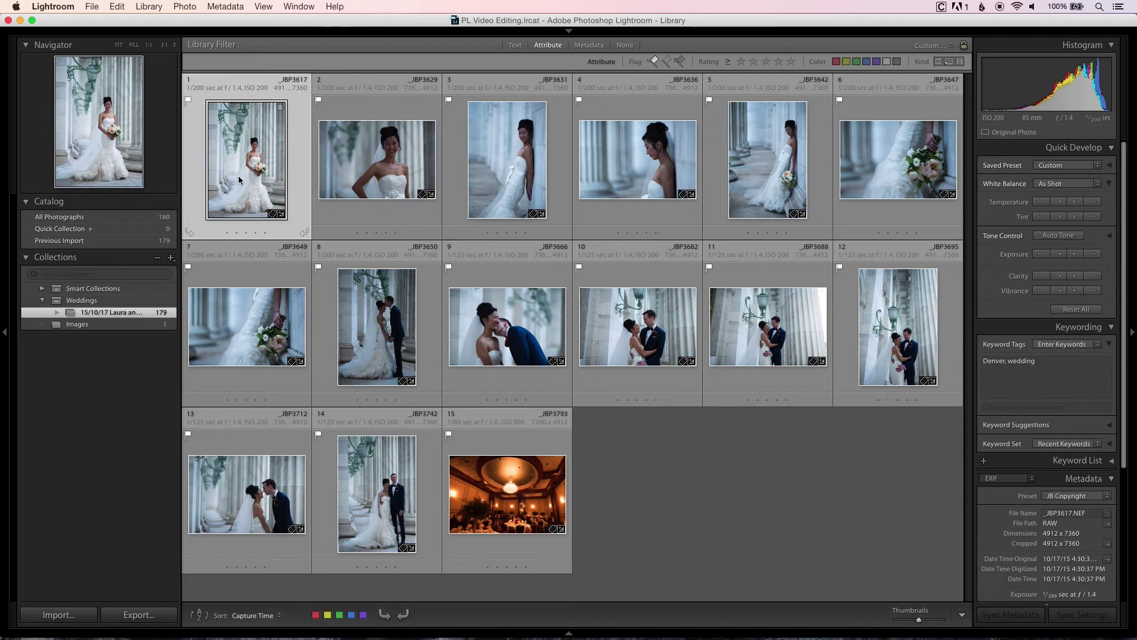
{"action": "key", "text": "super+shift+c"}
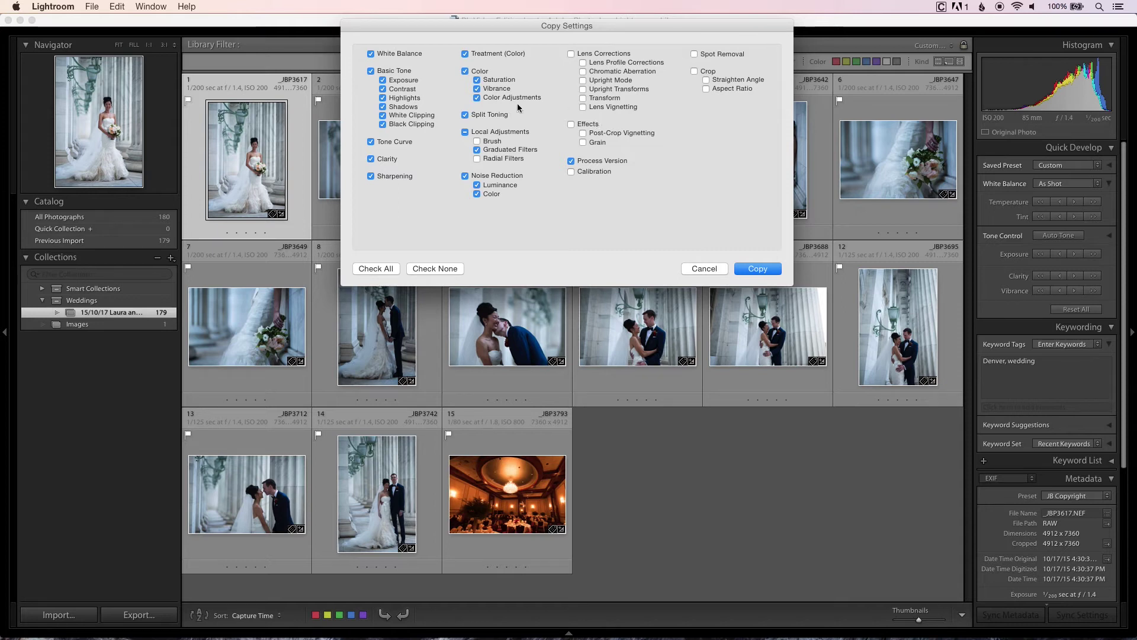
{"action": "left_click", "coordinate": [570, 56]}
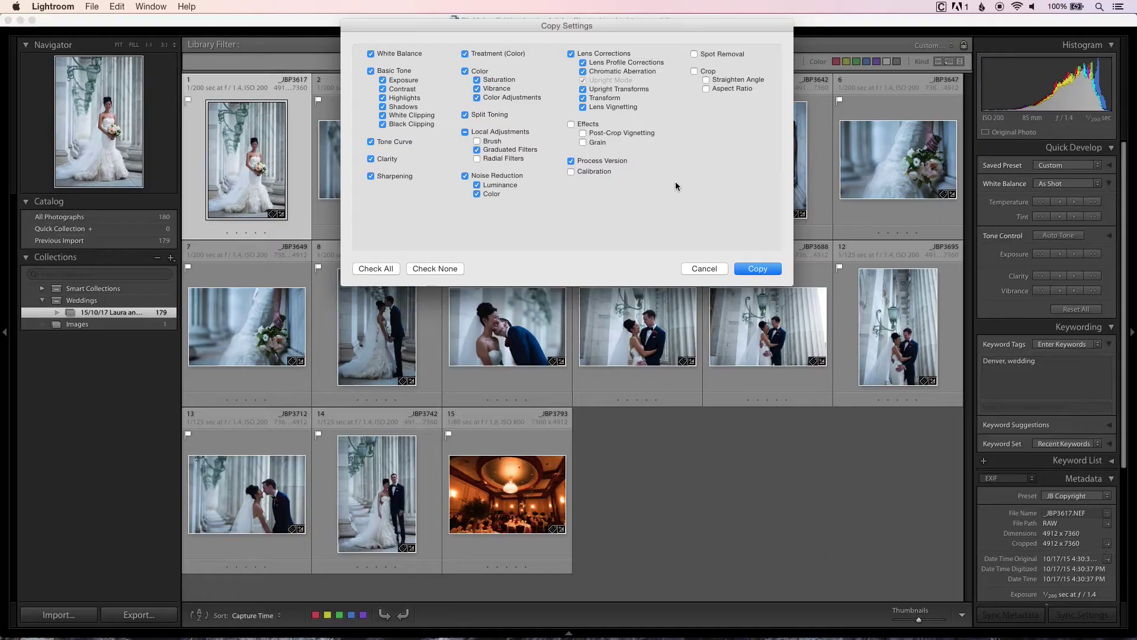
{"action": "left_click", "coordinate": [572, 54]}
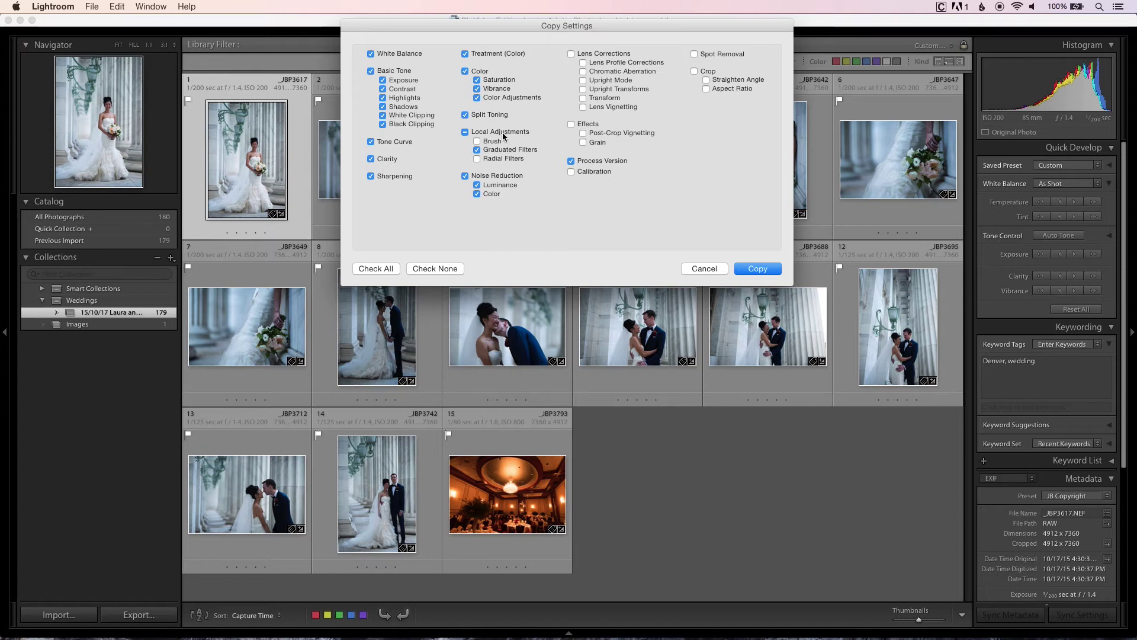
{"action": "left_click", "coordinate": [466, 133]}
{"action": "left_click", "coordinate": [466, 133]}
{"action": "left_click", "coordinate": [758, 268]}
Paste the copied settings onto _JBP3629, compare it full size with _JBP3617, and return to the grid
{"action": "left_click", "coordinate": [400, 198]}
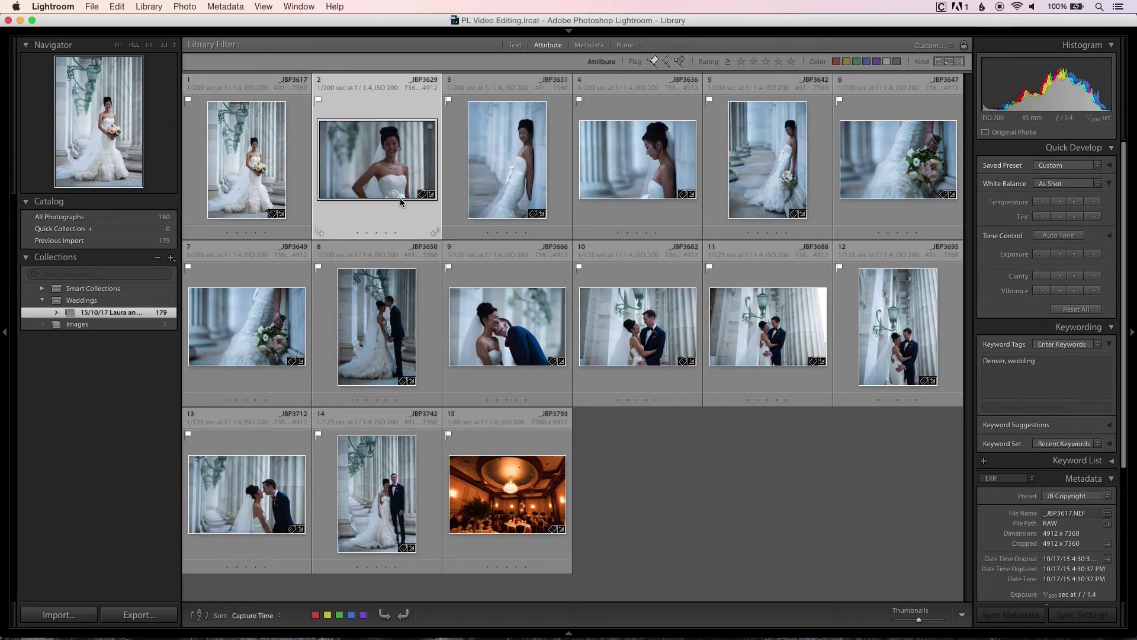
{"action": "key", "text": "super+shift+v"}
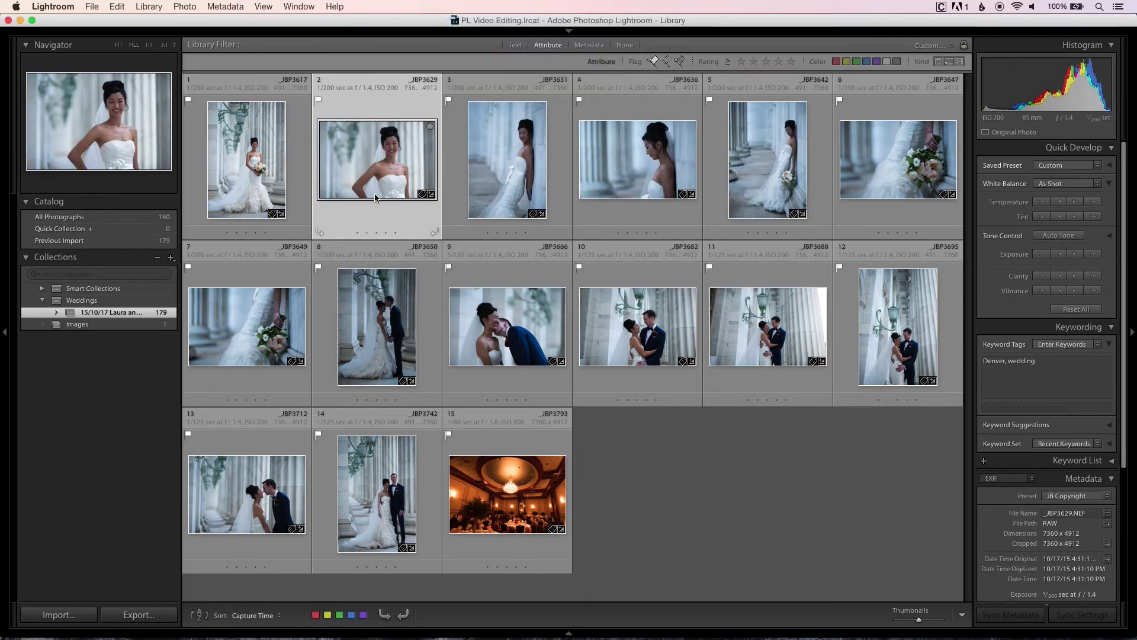
{"action": "double_click", "coordinate": [285, 169]}
{"action": "key", "text": "Right"}
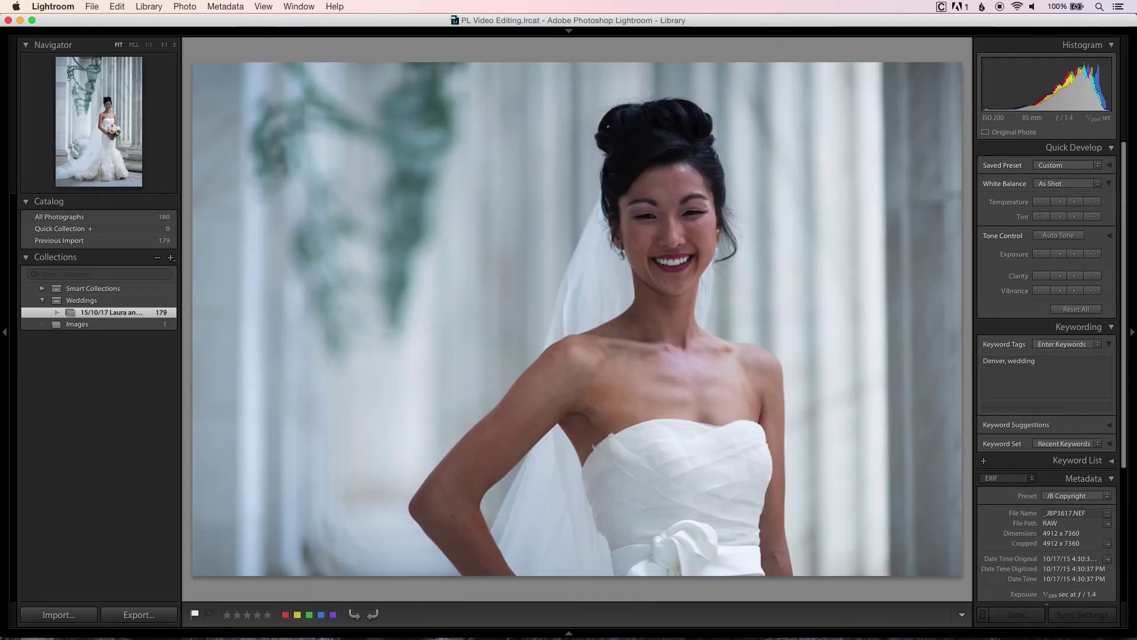
{"action": "key", "text": "Left"}
{"action": "key", "text": "Right"}
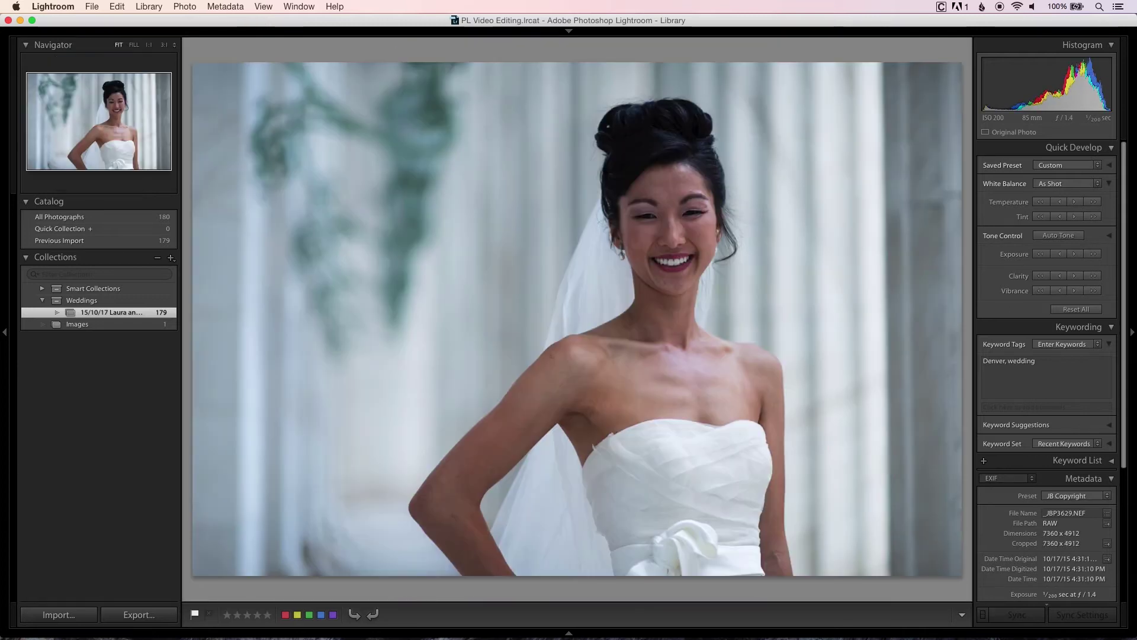
{"action": "key", "text": "Left"}
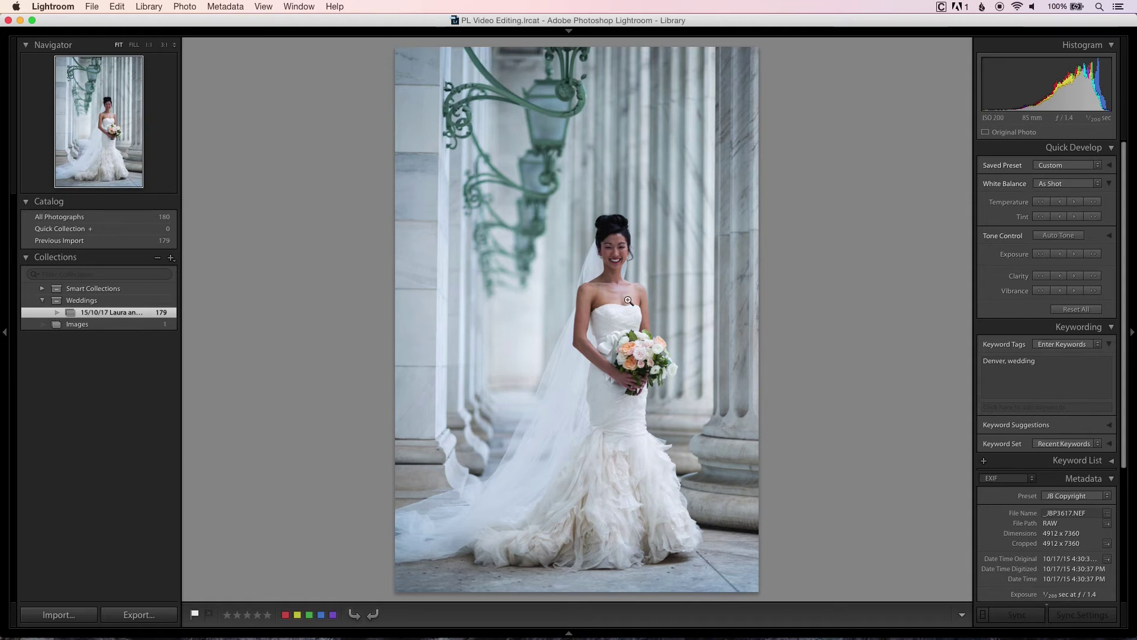
{"action": "key", "text": "g"}
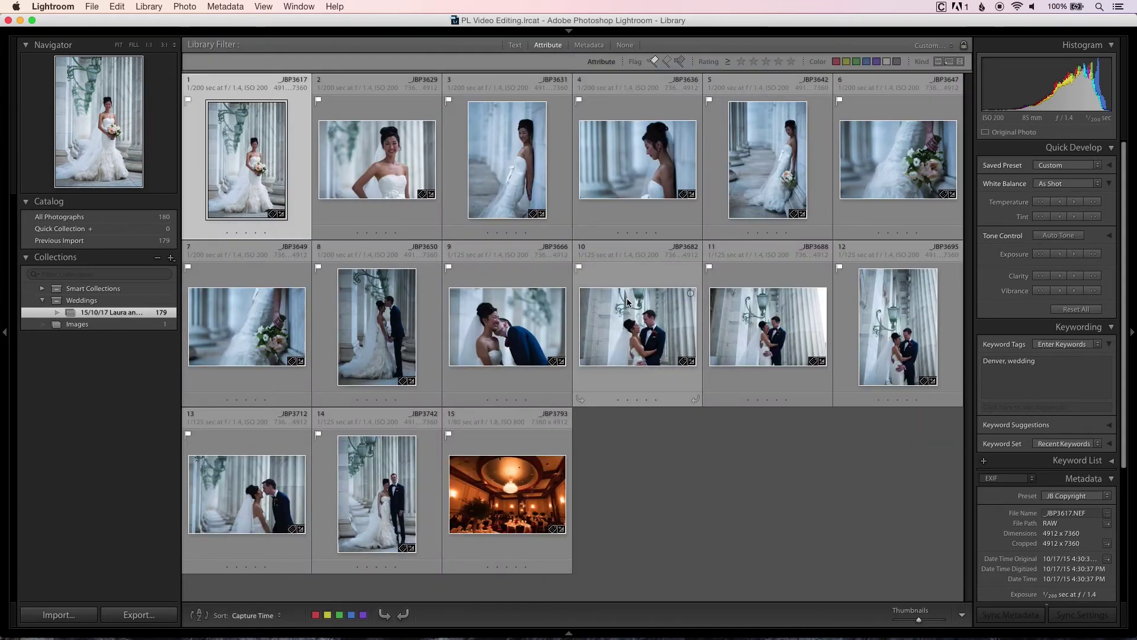
Paste the copied settings onto the couple photos _JBP3650 and _JBP3666, viewing the second one full size
{"action": "key", "text": "Down"}
{"action": "key", "text": "Right"}
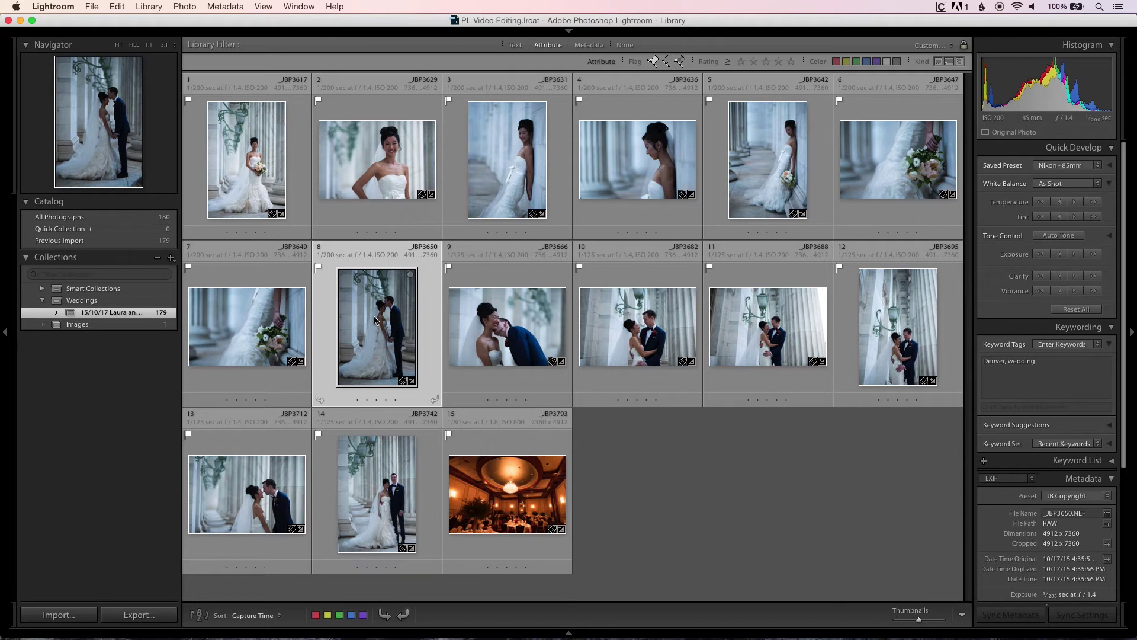
{"action": "key", "text": "super+u"}
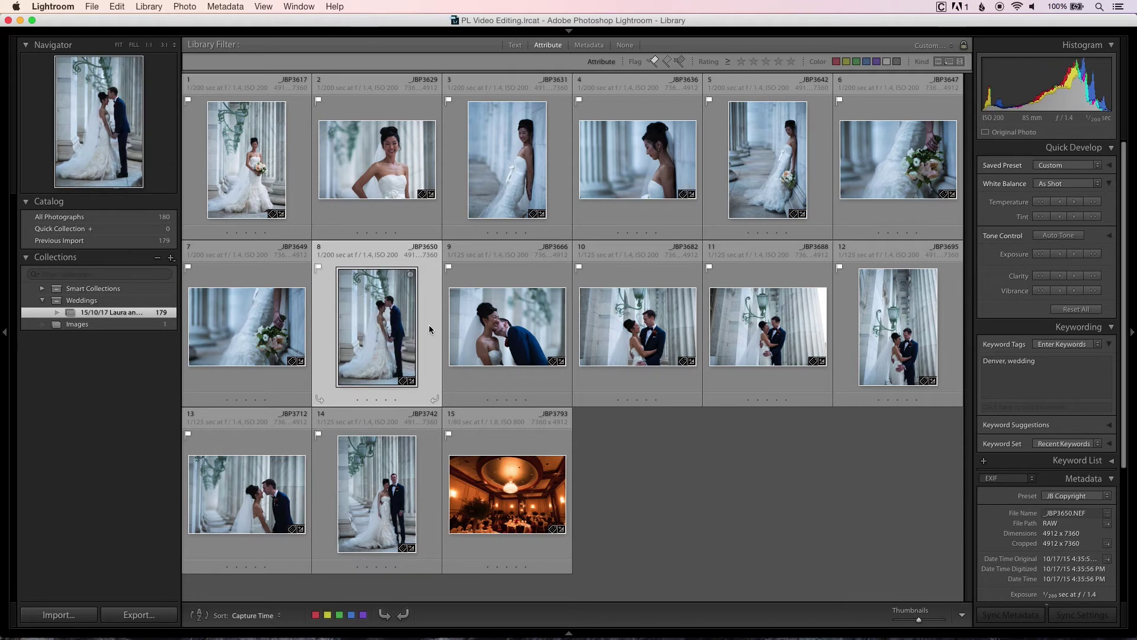
{"action": "left_click", "coordinate": [480, 272]}
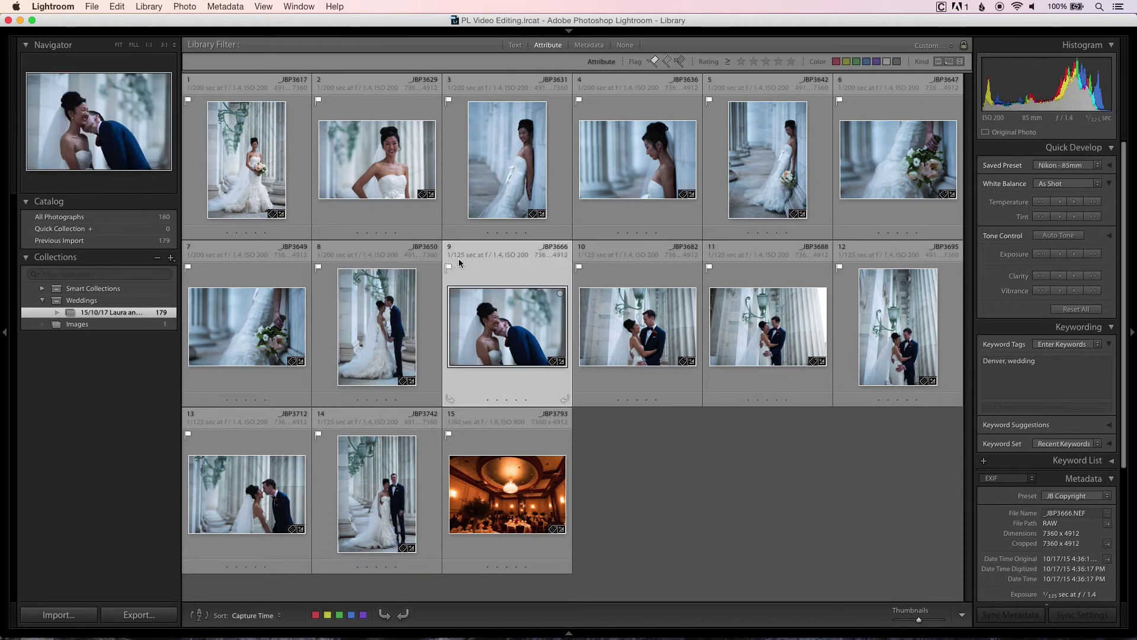
{"action": "double_click", "coordinate": [492, 334]}
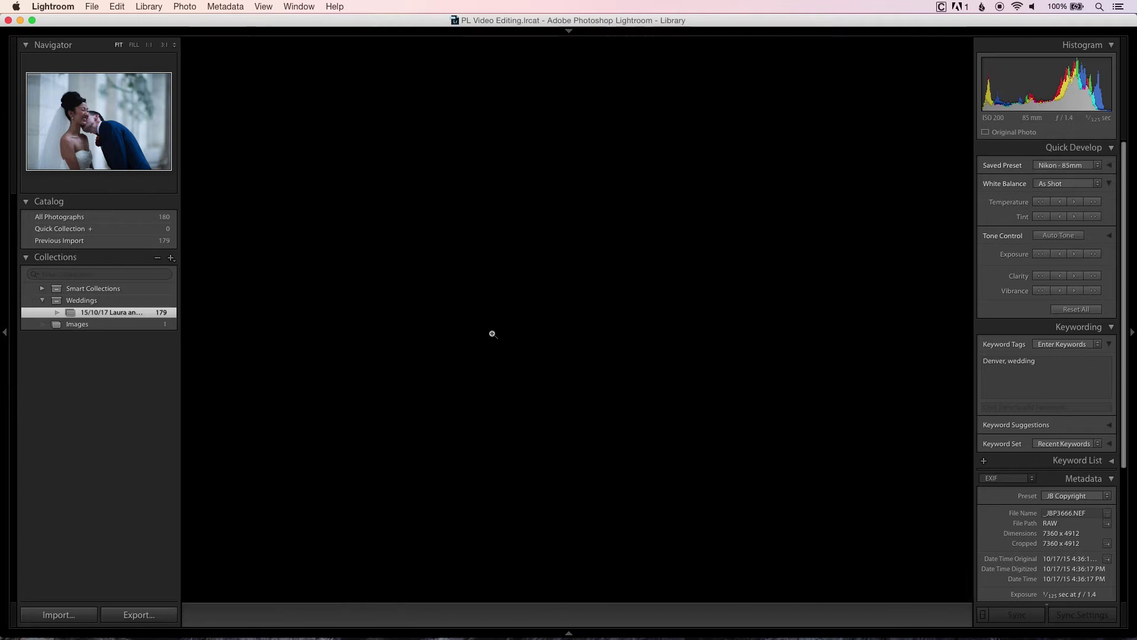
{"action": "key", "text": "super+u"}
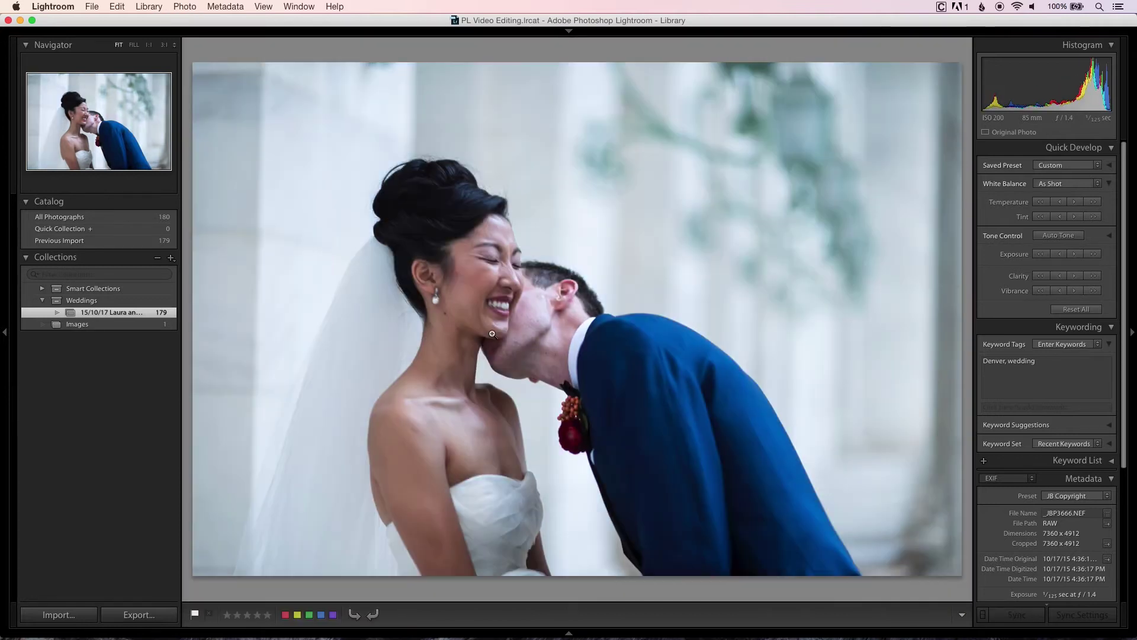
Raise the exposure of the couple photo _JBP3650 to about +1.00 in Develop and return to the Library grid
{"action": "key", "text": "Left"}
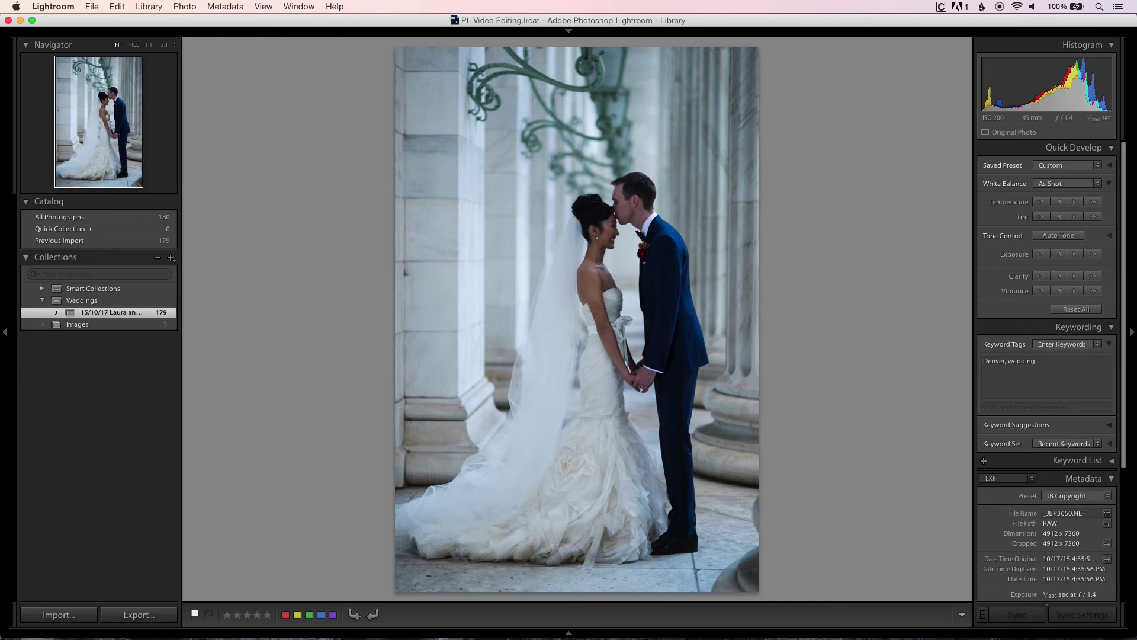
{"action": "key", "text": "d"}
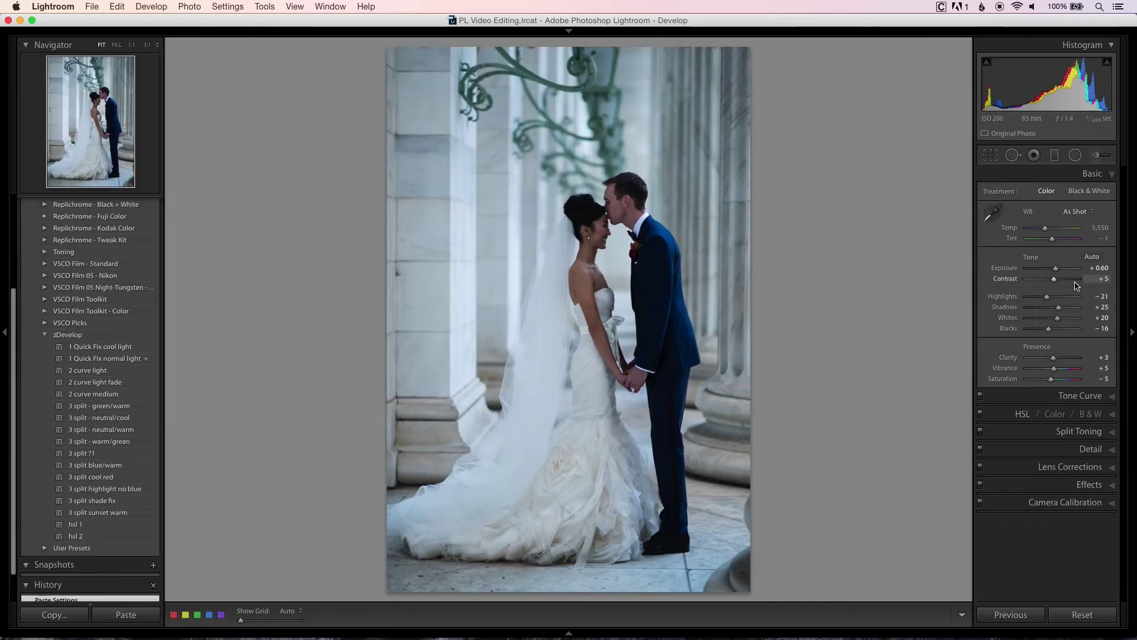
{"action": "left_click_drag", "start_coordinate": [1060, 274], "coordinate": [1059, 274]}
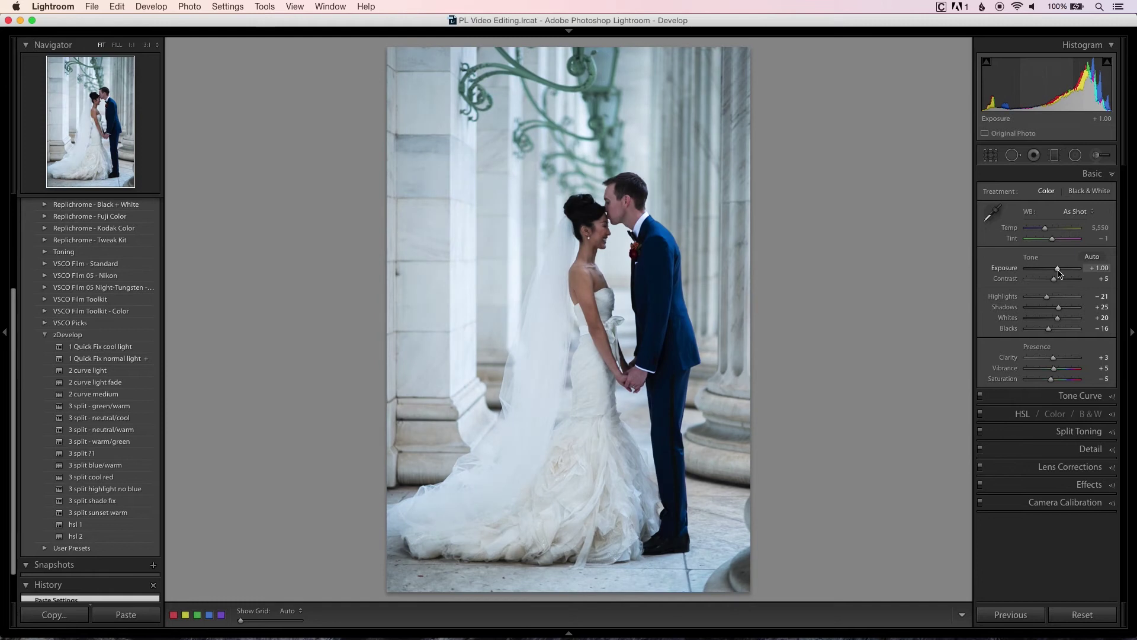
{"action": "key", "text": "g"}
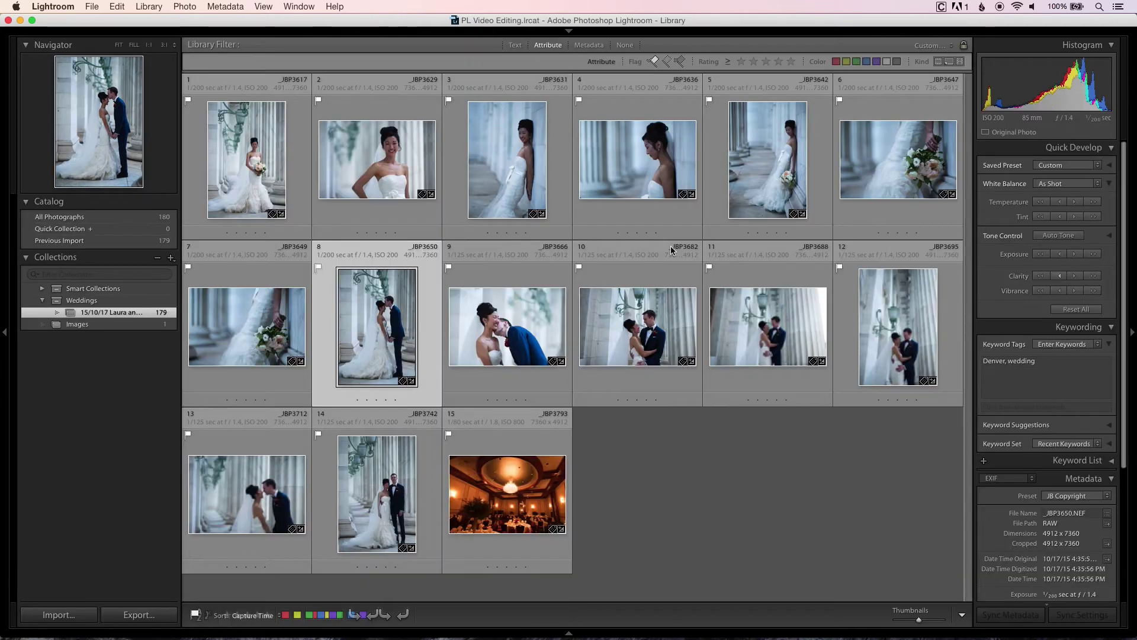
Compare _JBP3617 and _JBP3650 side by side in Survey view and fine-tune _JBP3650's exposure to about +1.43, ending in the grid
{"action": "left_click", "coordinate": [301, 215], "text": "super"}
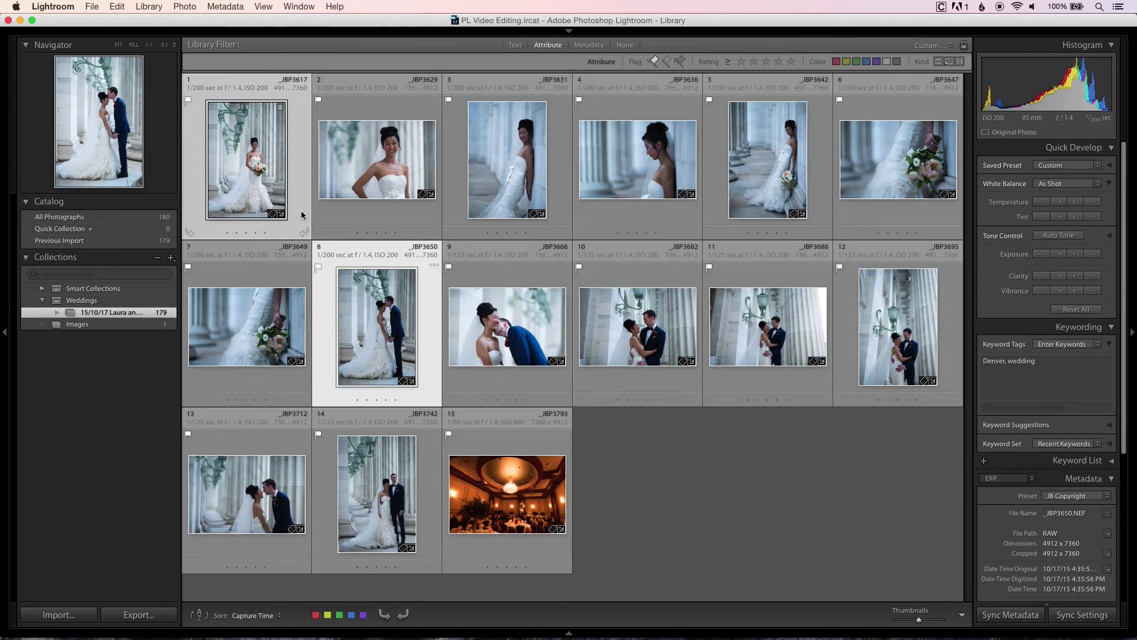
{"action": "key", "text": "n"}
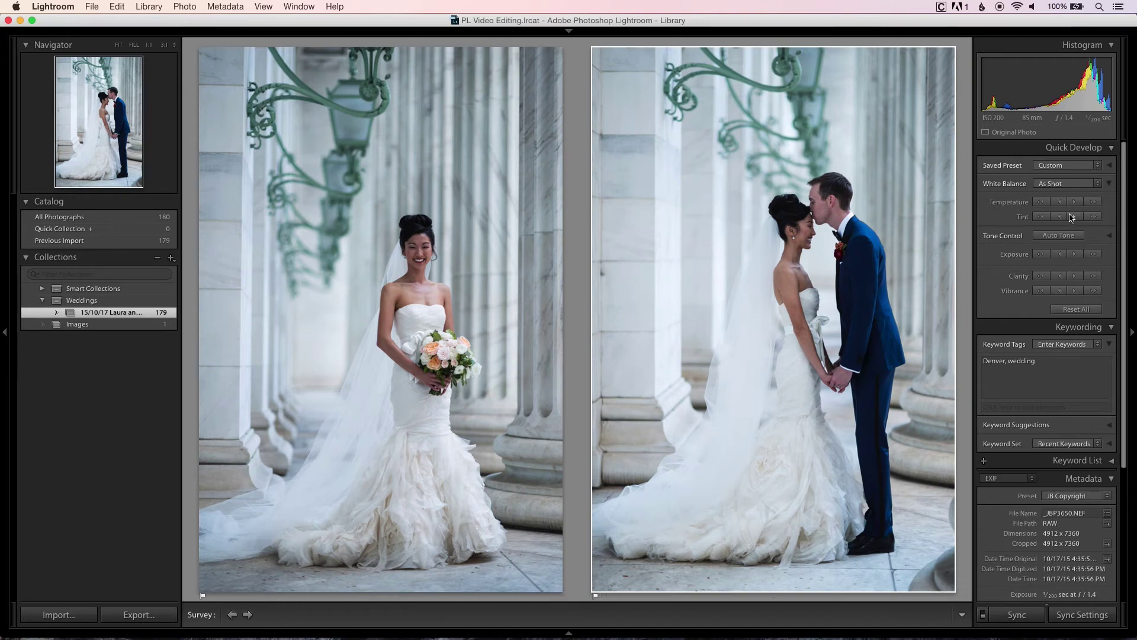
{"action": "left_click", "coordinate": [1077, 255]}
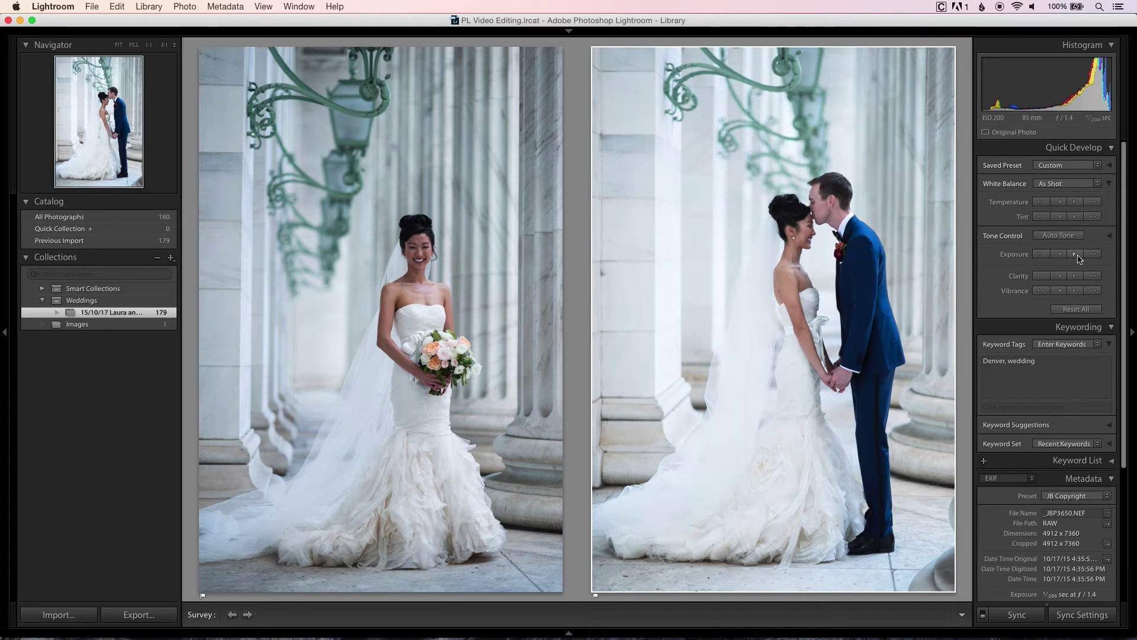
{"action": "key", "text": "d"}
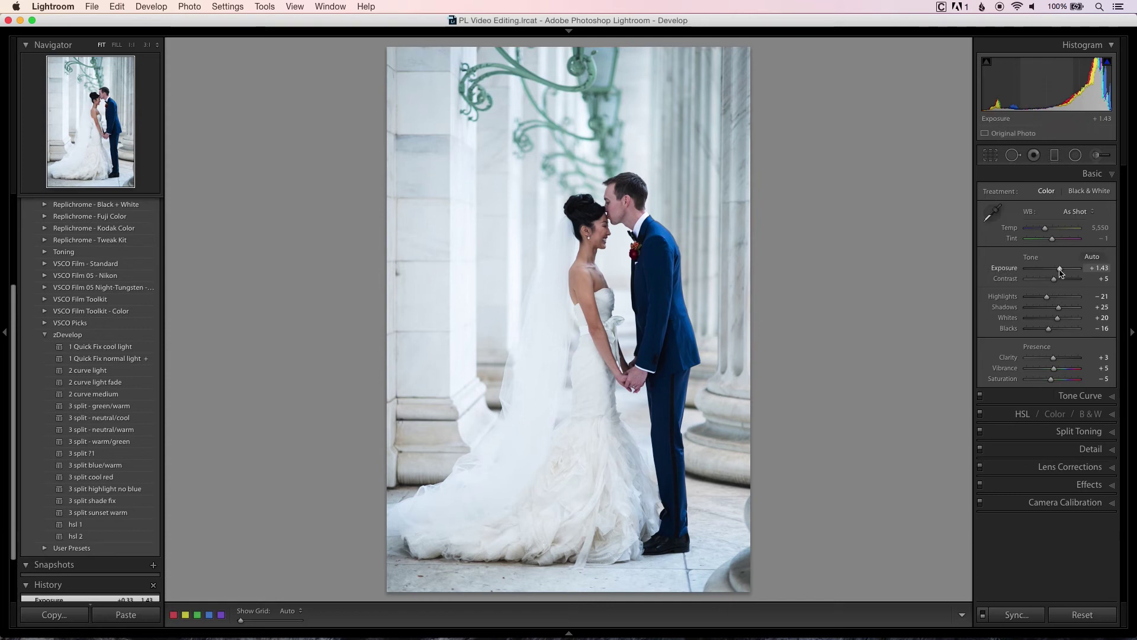
{"action": "key", "text": "shift+minus"}
{"action": "key", "text": "g"}
Paste the copied settings onto the five couple photos from _JBP3682 through _JBP3742
{"action": "left_click", "coordinate": [485, 354]}
{"action": "key", "text": "Right"}
{"action": "key", "text": "shift+Right"}
{"action": "key", "text": "shift+Right"}
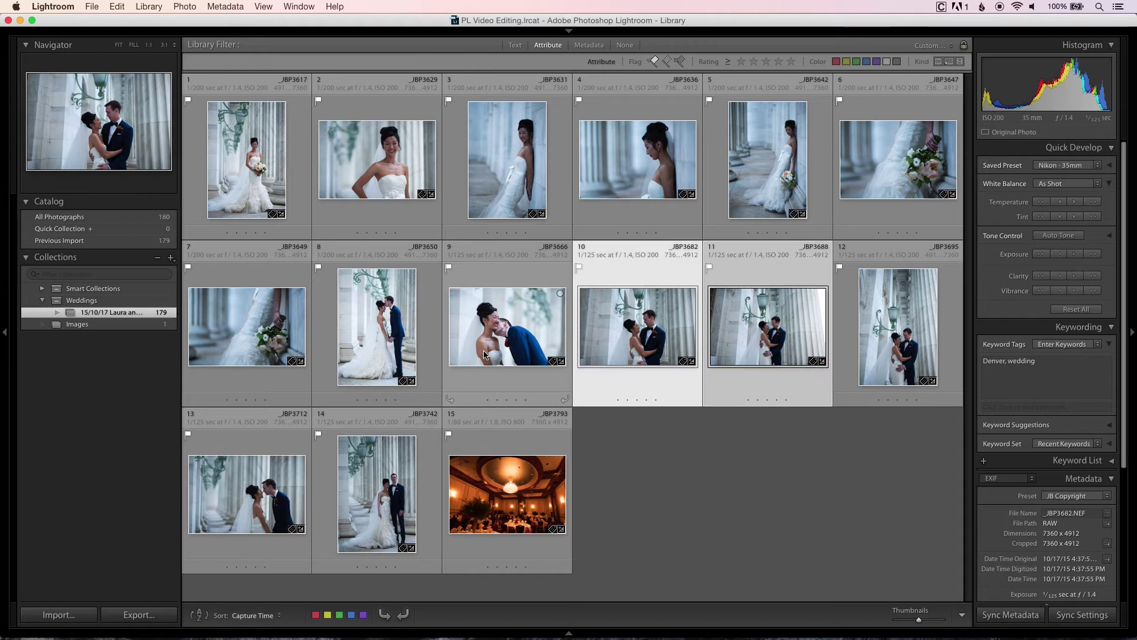
{"action": "key", "text": "shift+Right"}
{"action": "key", "text": "shift+Right"}
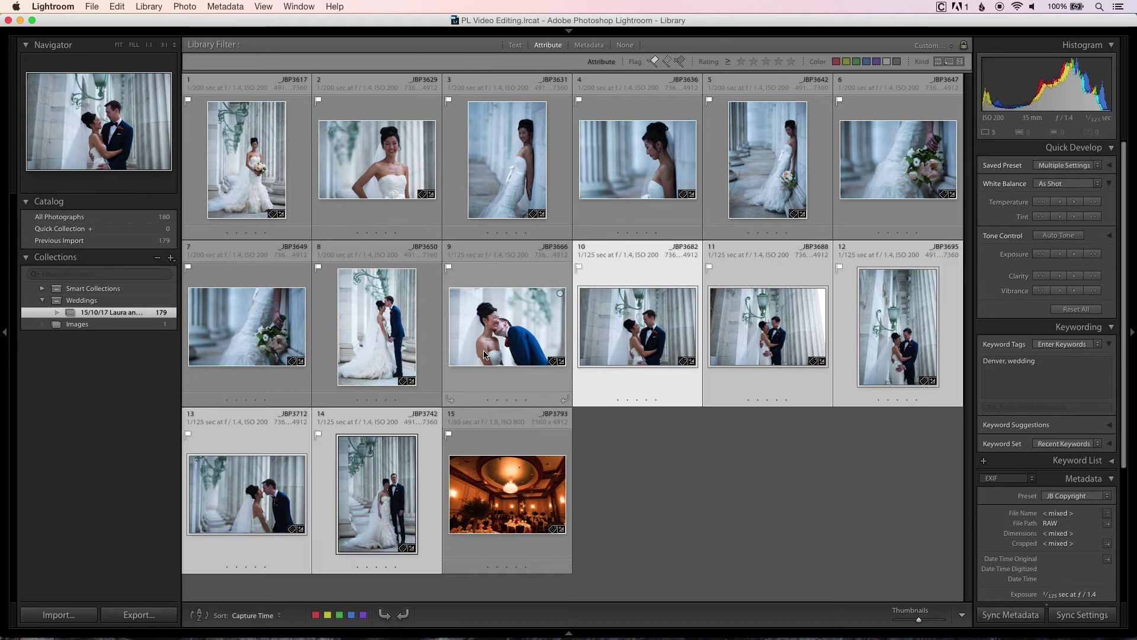
{"action": "key", "text": "super+shift+v"}
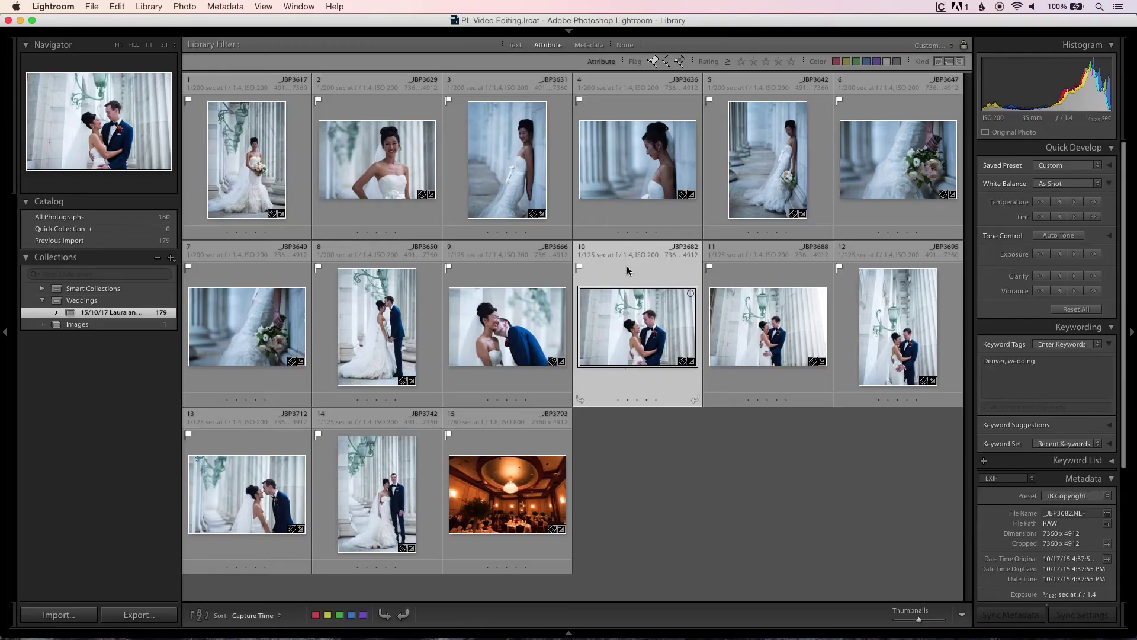
Paste the copied settings onto the leaning bride portrait _JBP3631 in Develop and compare it with _JBP3629
{"action": "left_click", "coordinate": [563, 228]}
{"action": "key", "text": "d"}
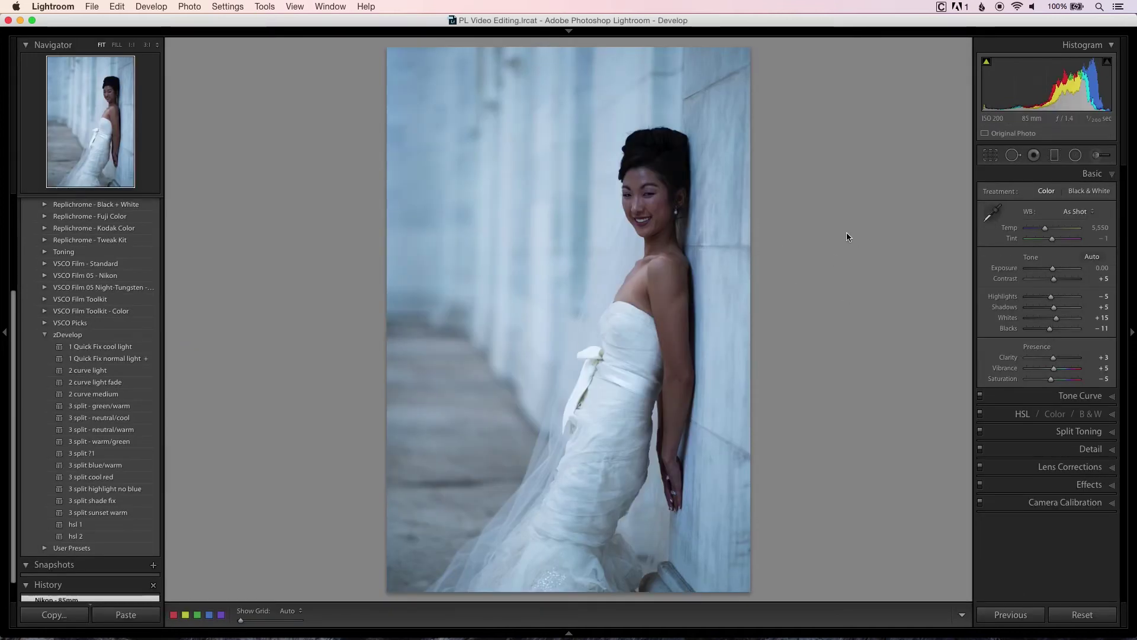
{"action": "key", "text": "super+shift+v"}
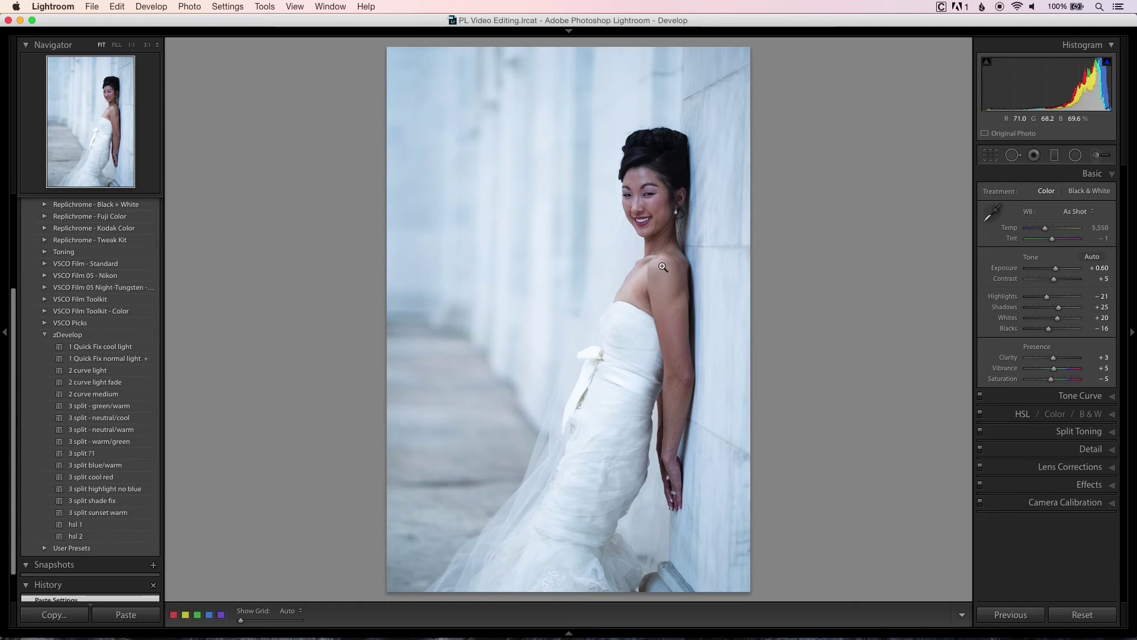
{"action": "key", "text": "Right"}
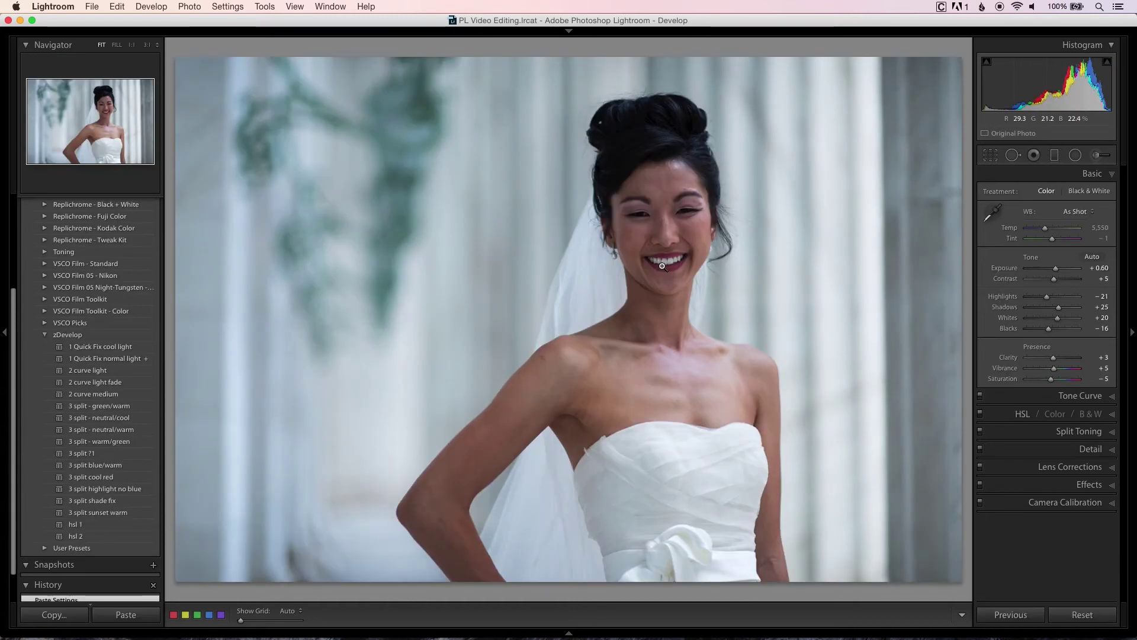
{"action": "key", "text": "Left"}
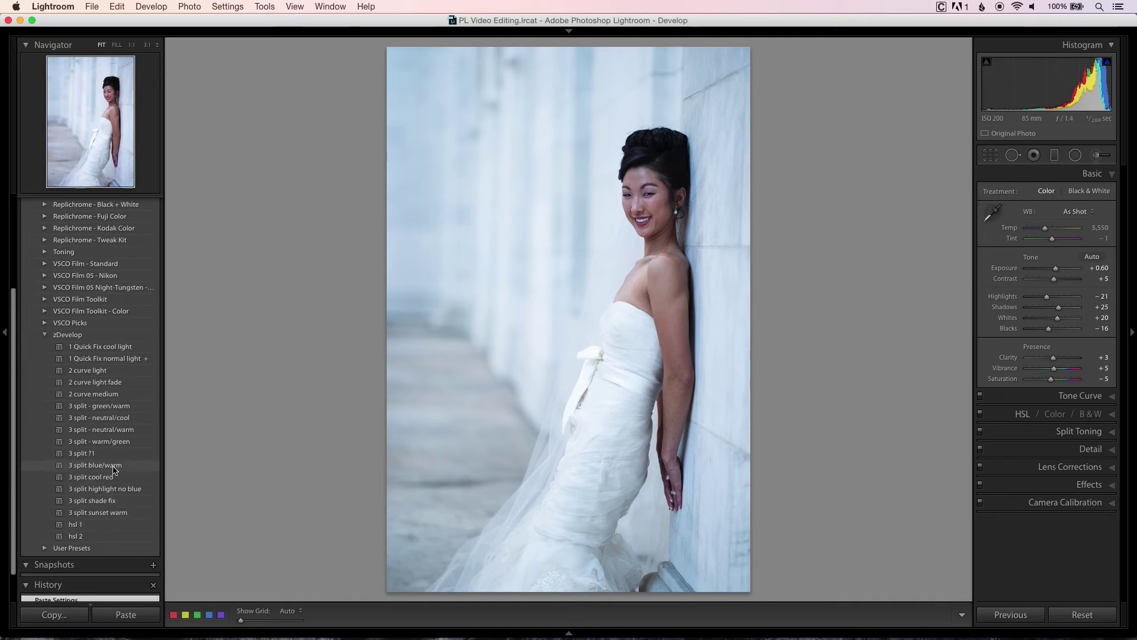
Apply the 1 Quick Fix cool light preset to _JBP3631 and compare its tones with _JBP3629
{"action": "left_click", "coordinate": [122, 349]}
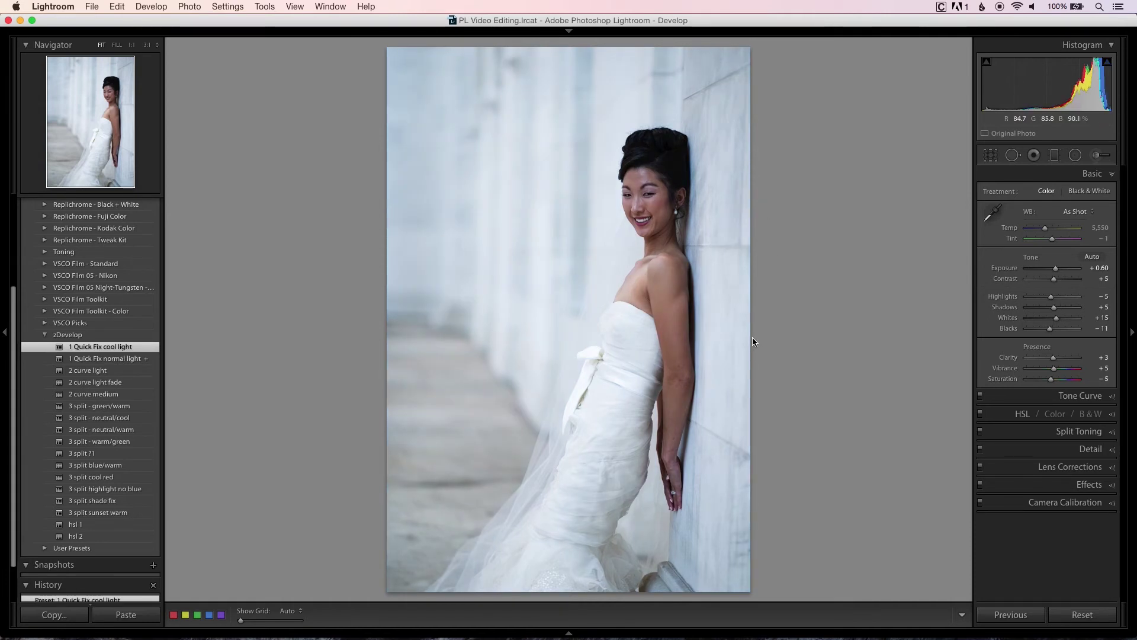
{"action": "key", "text": "Right"}
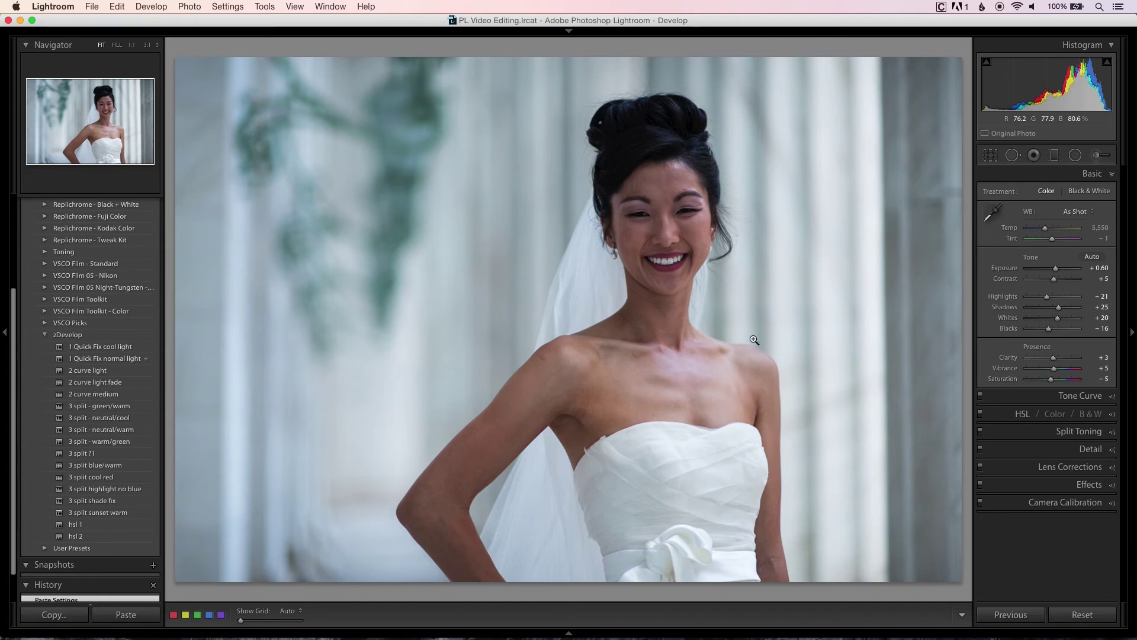
{"action": "key", "text": "Right"}
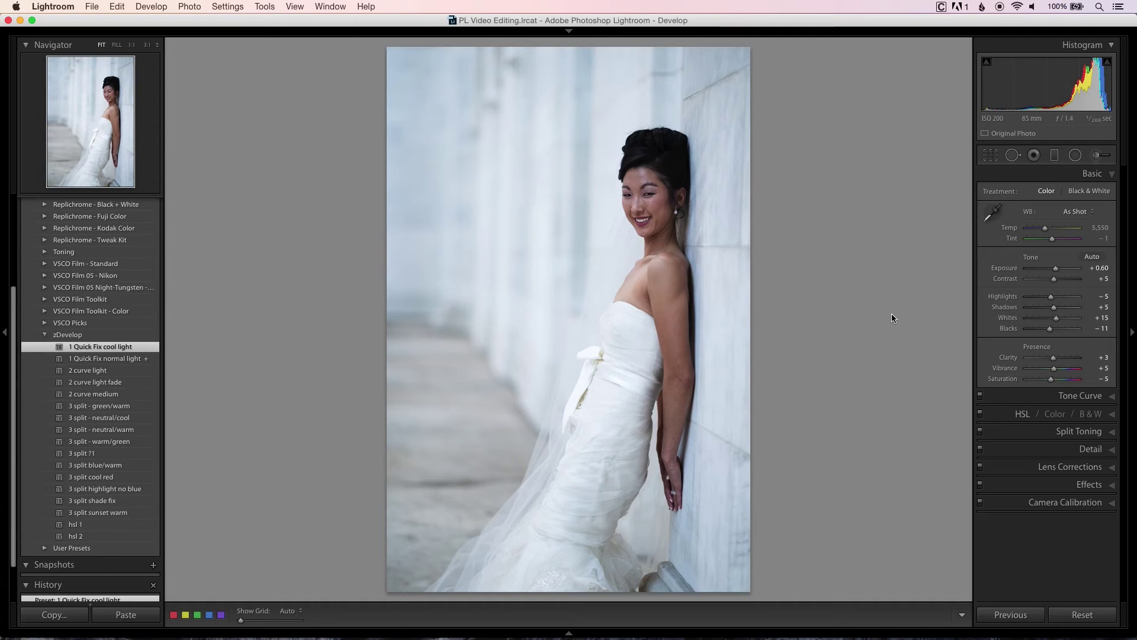
{"action": "key", "text": "Right"}
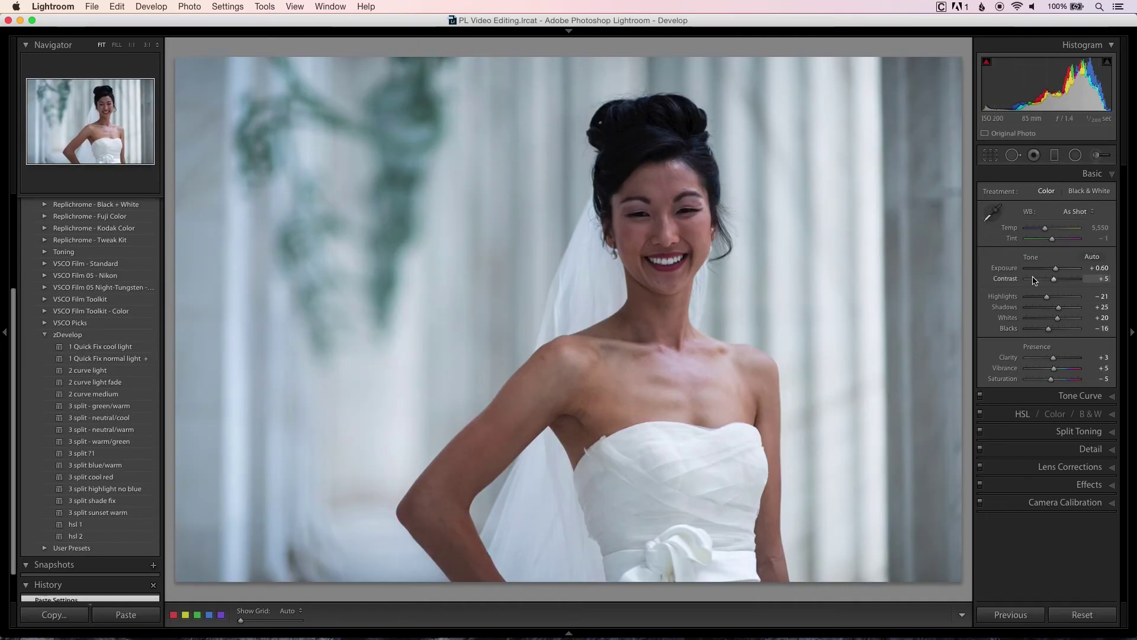
Copy the develop settings of bride portrait _JBP3629, paste them onto _JBP3631 and inspect its split toning values
{"action": "key", "text": "super+shift+c"}
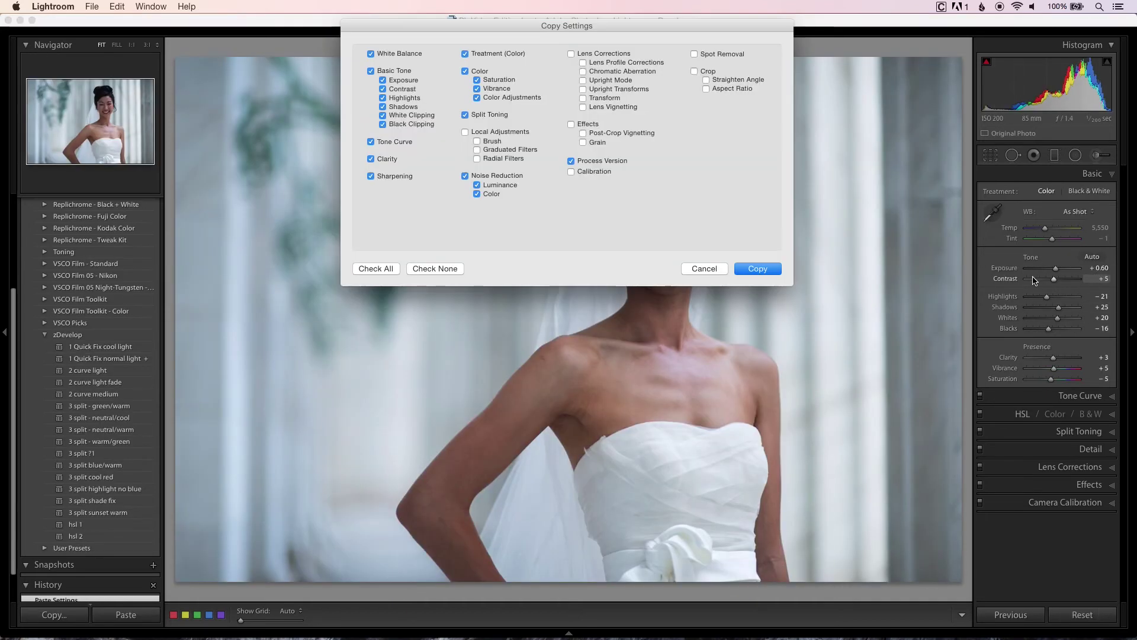
{"action": "left_click", "coordinate": [404, 54]}
{"action": "left_click", "coordinate": [757, 268]}
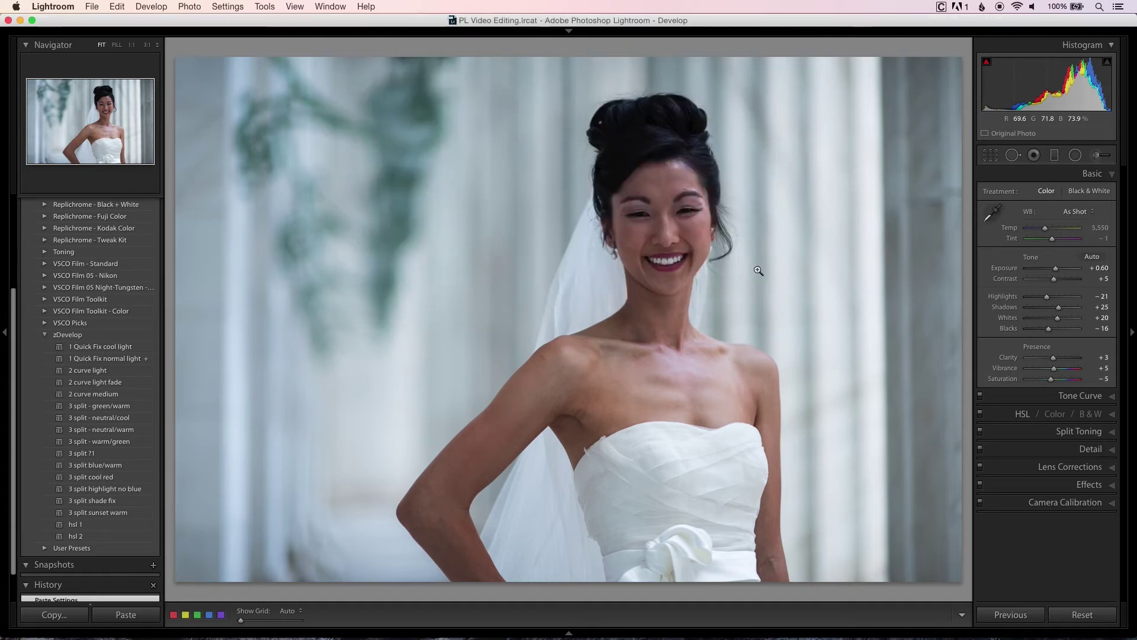
{"action": "key", "text": "Right"}
{"action": "key", "text": "super+shift+v"}
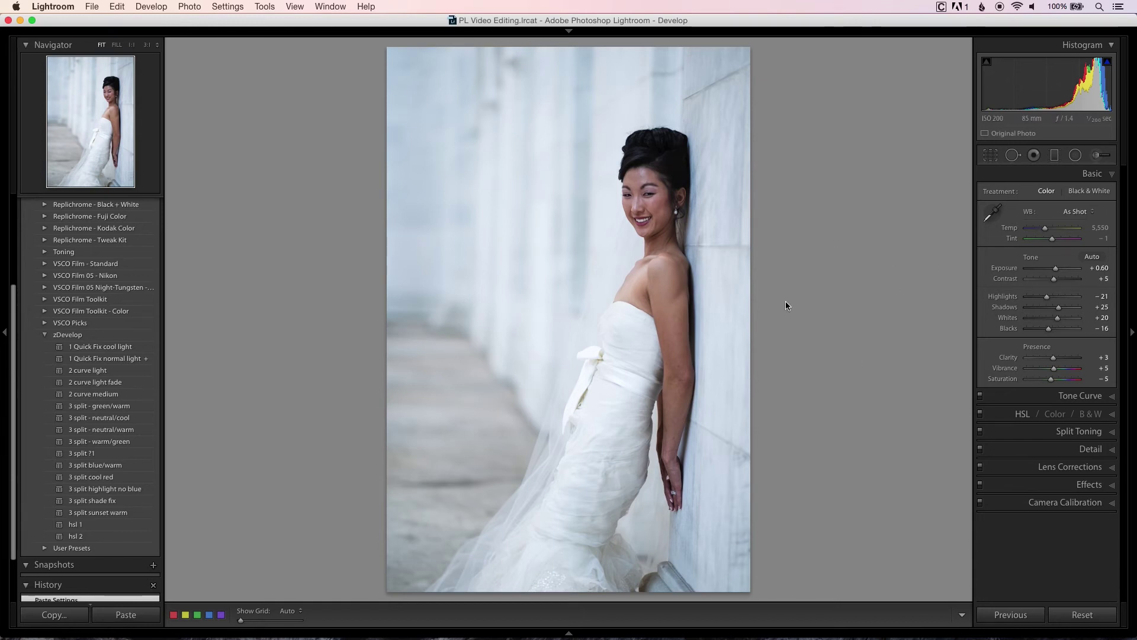
{"action": "left_click", "coordinate": [1069, 432]}
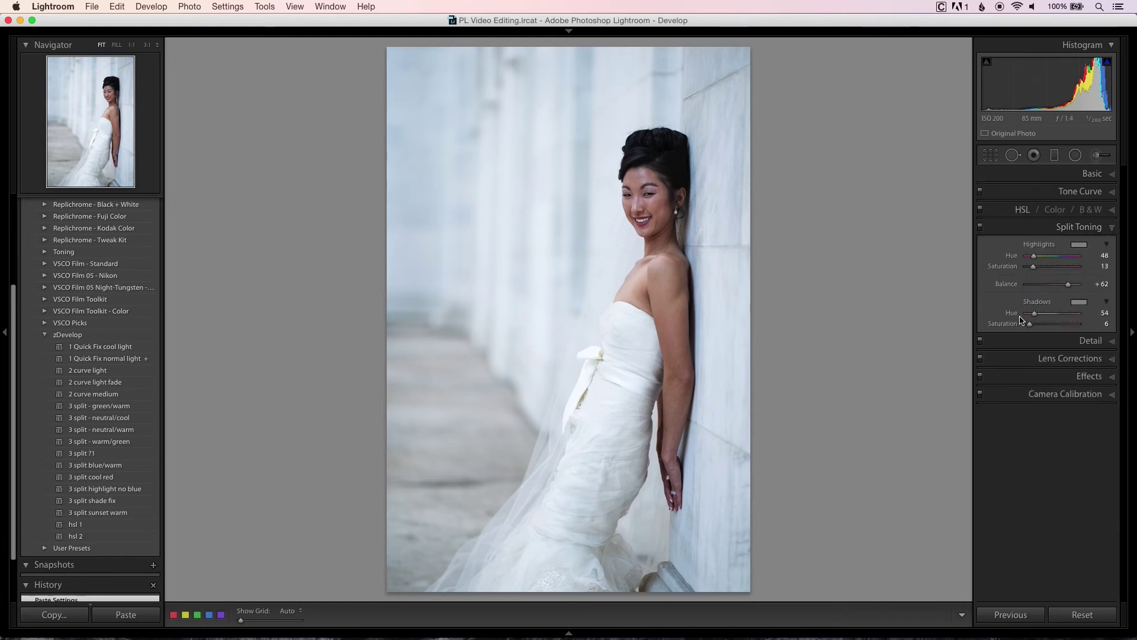
{"action": "left_click", "coordinate": [1093, 174]}
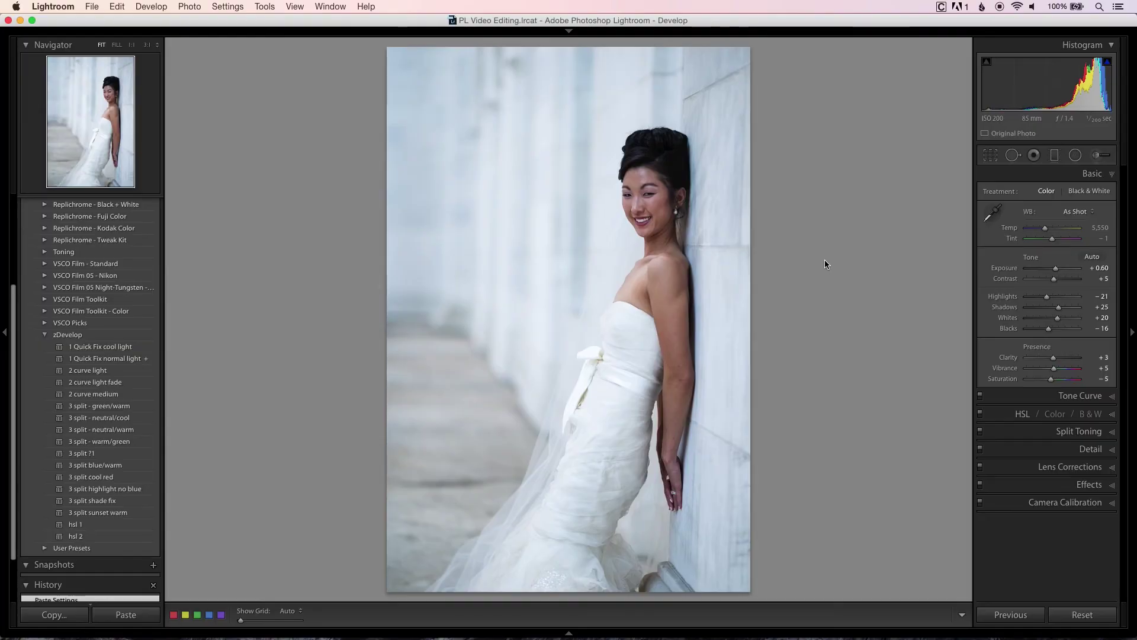
Copy _JBP3631's settings without split toning and paste them onto the four photos _JBP3636 through _JBP3649
{"action": "key", "text": "g"}
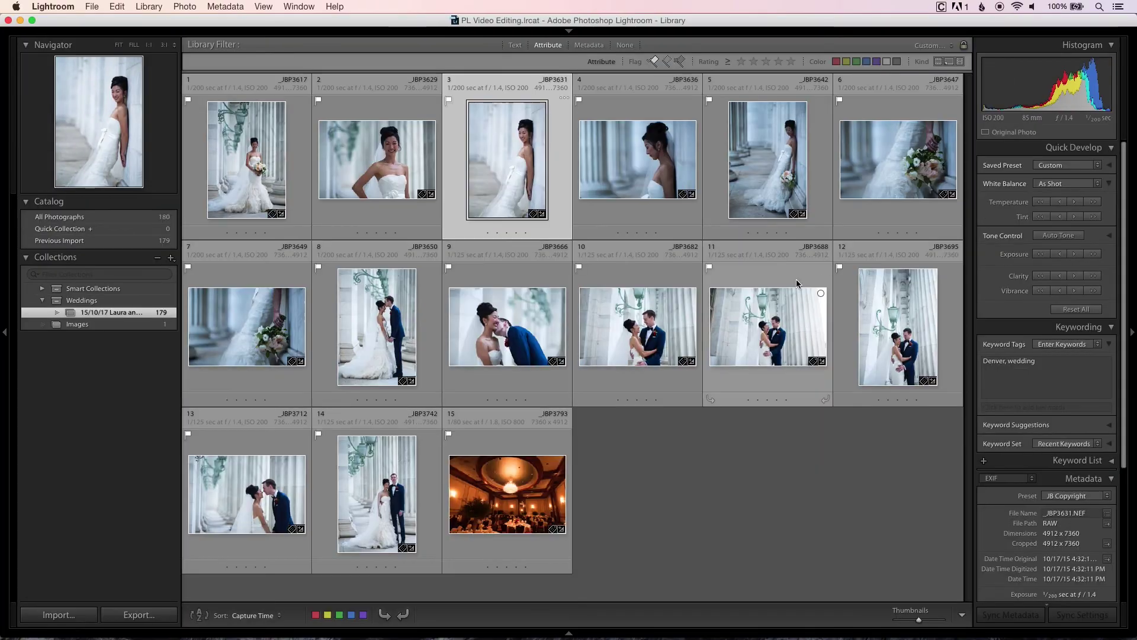
{"action": "key", "text": "super+shift+c"}
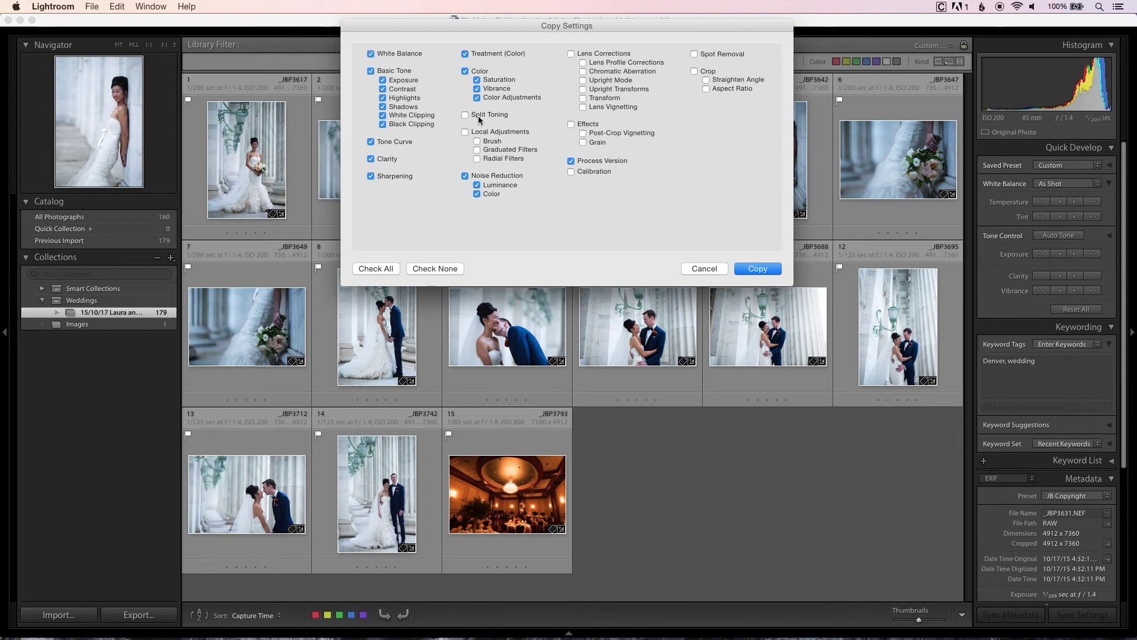
{"action": "left_click", "coordinate": [758, 267]}
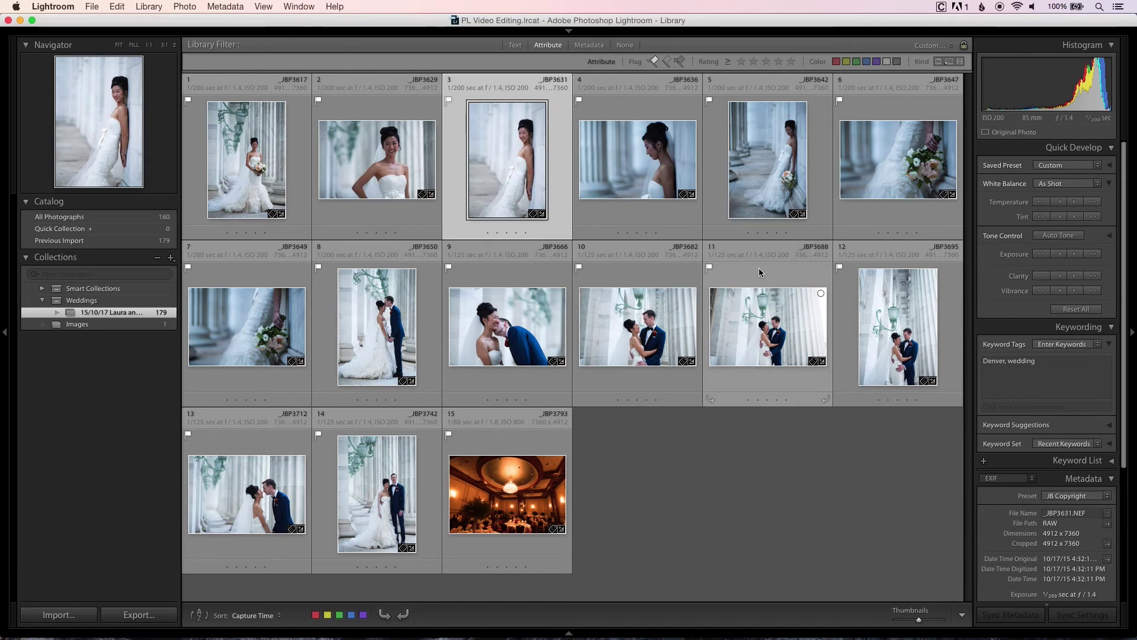
{"action": "key", "text": "Right"}
{"action": "key", "text": "shift+Right"}
{"action": "key", "text": "shift+Right"}
{"action": "key", "text": "shift+Right"}
{"action": "key", "text": "super+shift+v"}
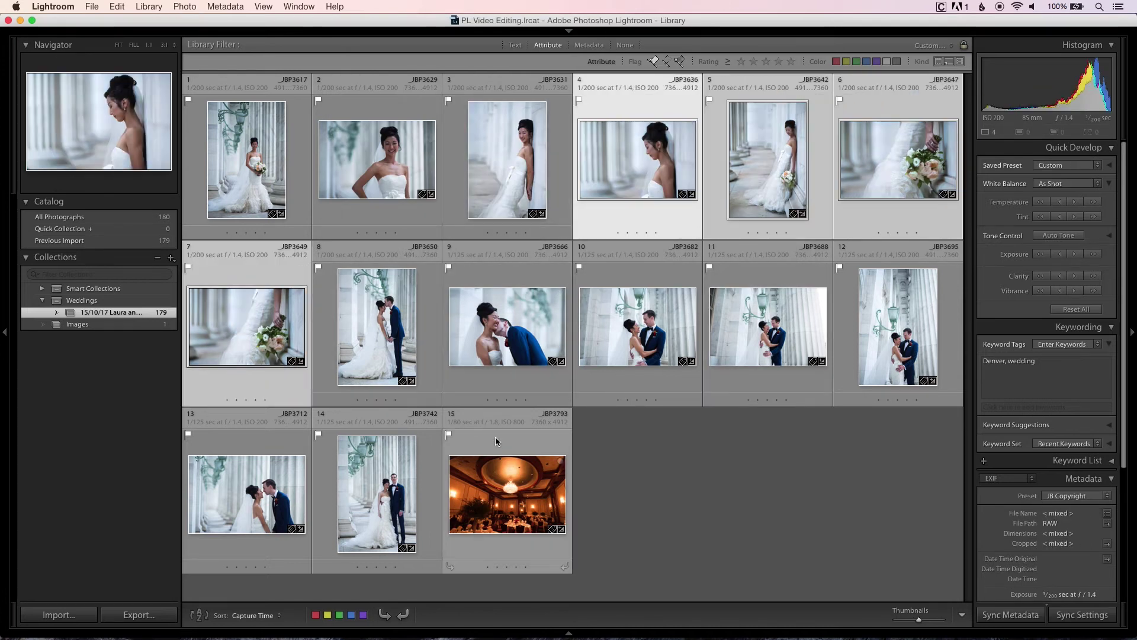
Correct the white balance of reception room photo _JBP3793 in Develop by sampling the white tablecloth as the neutral target
{"action": "left_click", "coordinate": [495, 441]}
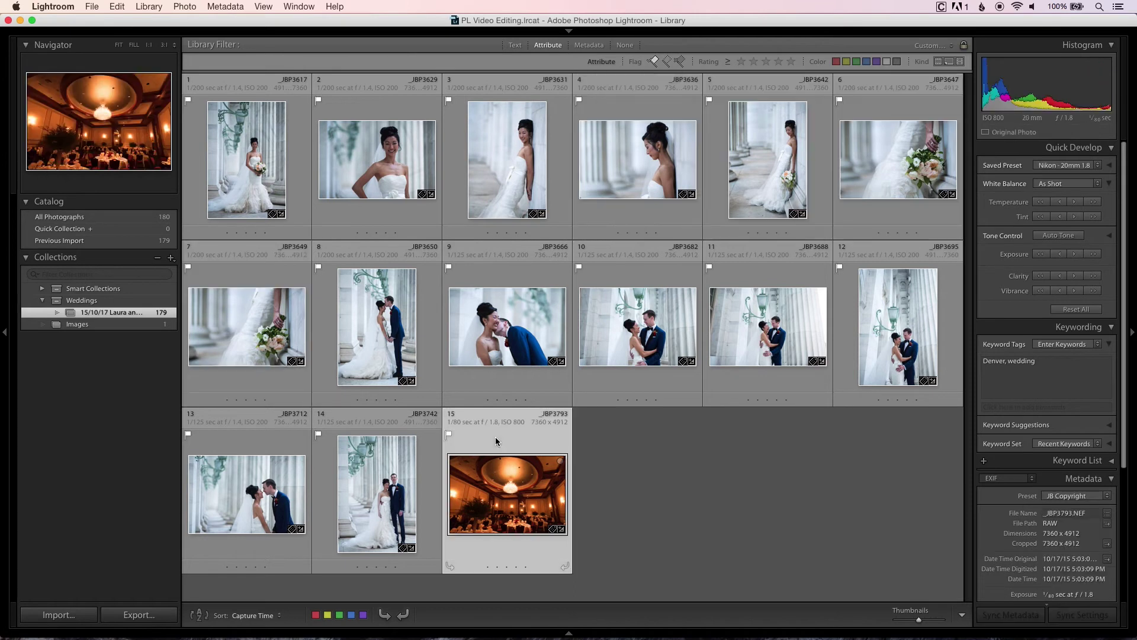
{"action": "key", "text": "d"}
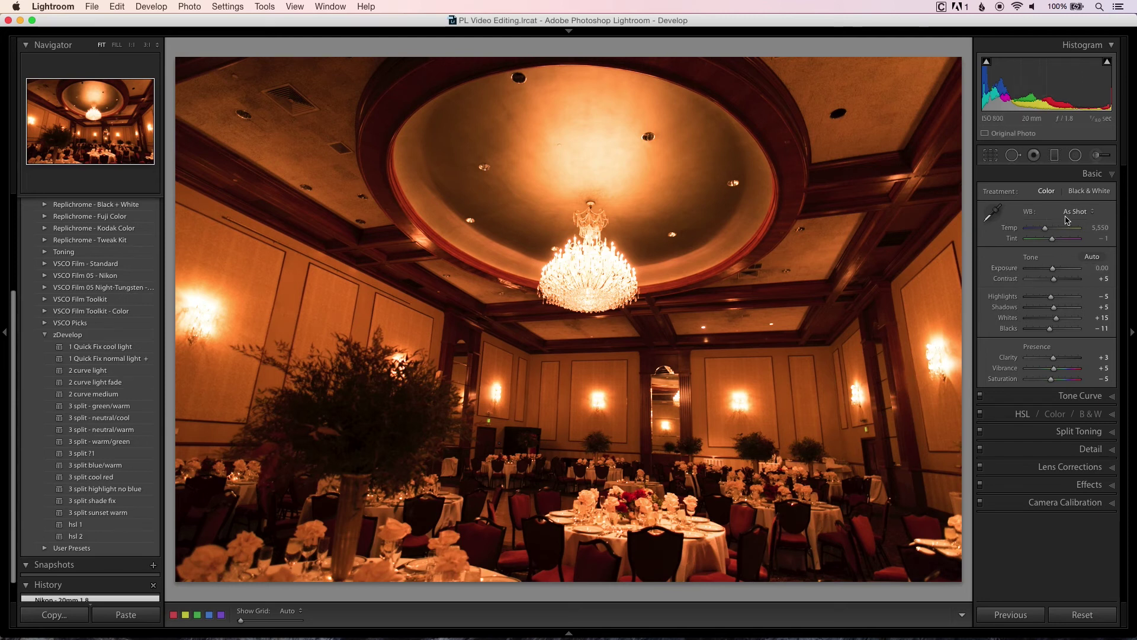
{"action": "left_click", "coordinate": [994, 215]}
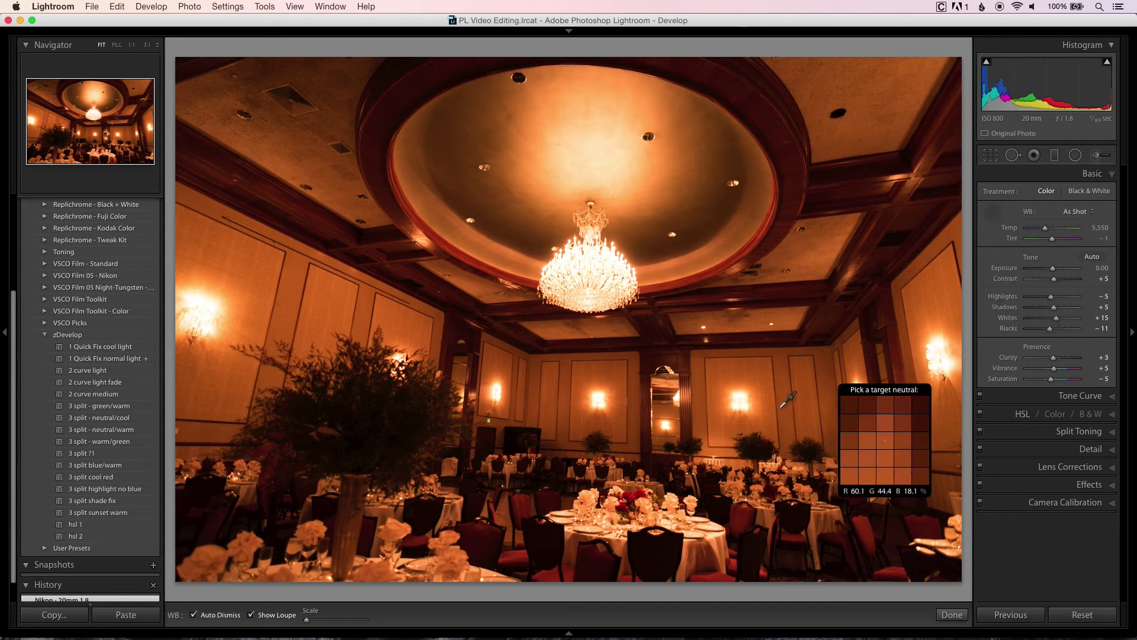
{"action": "key", "text": "z"}
{"action": "key", "text": "z"}
{"action": "key", "text": "z"}
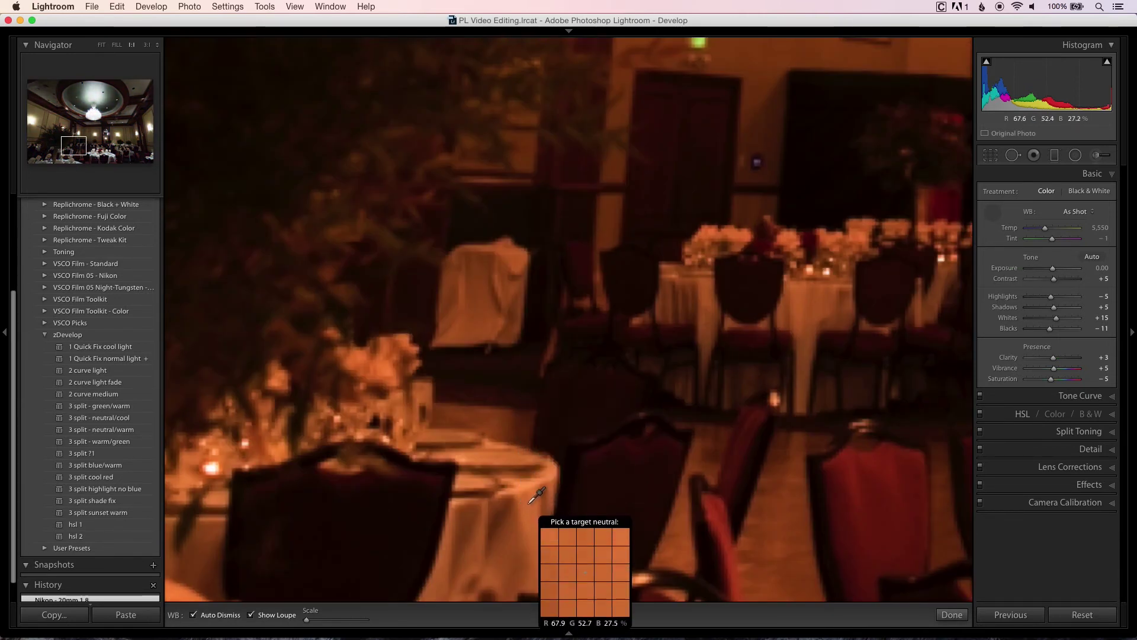
{"action": "left_click", "coordinate": [529, 503]}
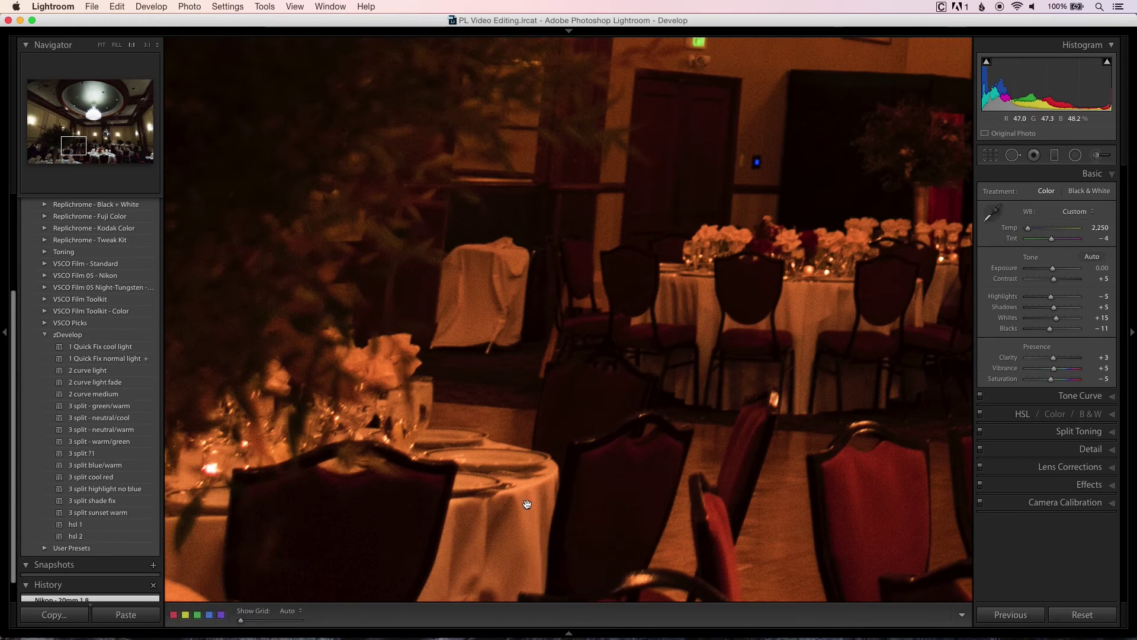
{"action": "key", "text": "z"}
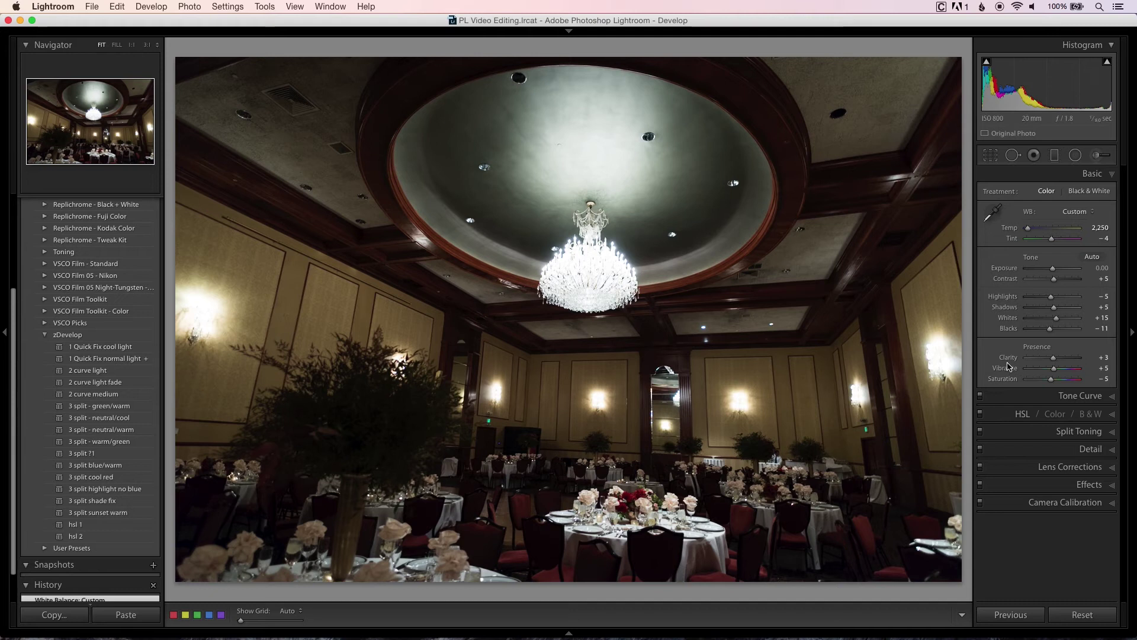
Set the reception room photo's exposure to +0.50, highlights to −23 and shadows to +72, ending in the Library grid
{"action": "left_click_drag", "start_coordinate": [1053, 272], "coordinate": [1054, 271]}
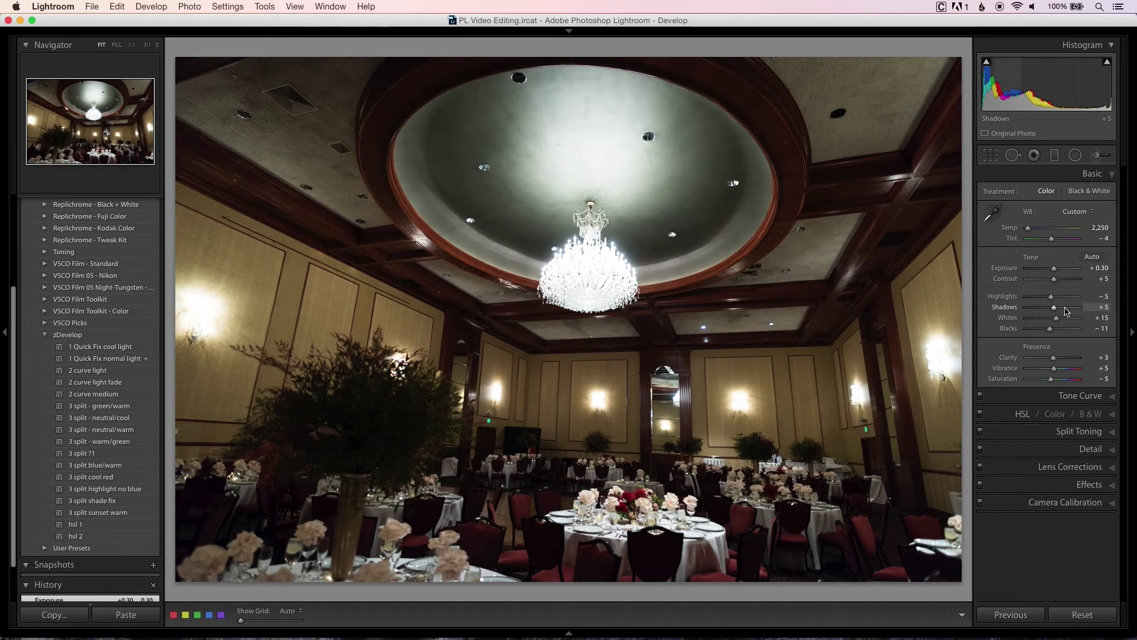
{"action": "left_click_drag", "start_coordinate": [1060, 308], "coordinate": [1064, 308]}
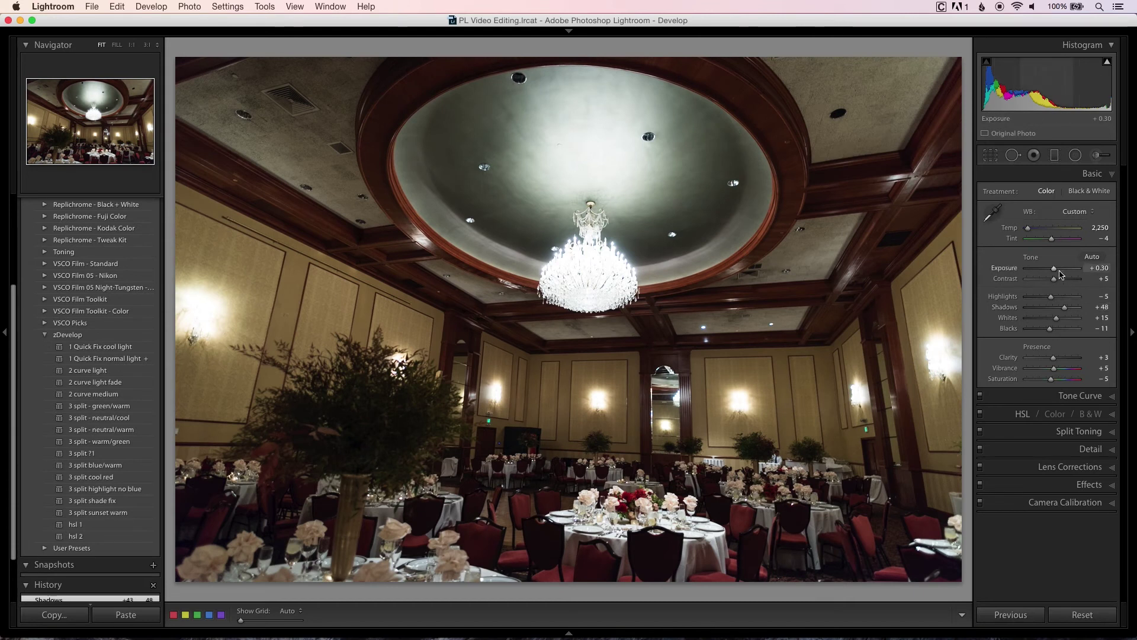
{"action": "left_click_drag", "start_coordinate": [1057, 272], "coordinate": [1071, 310]}
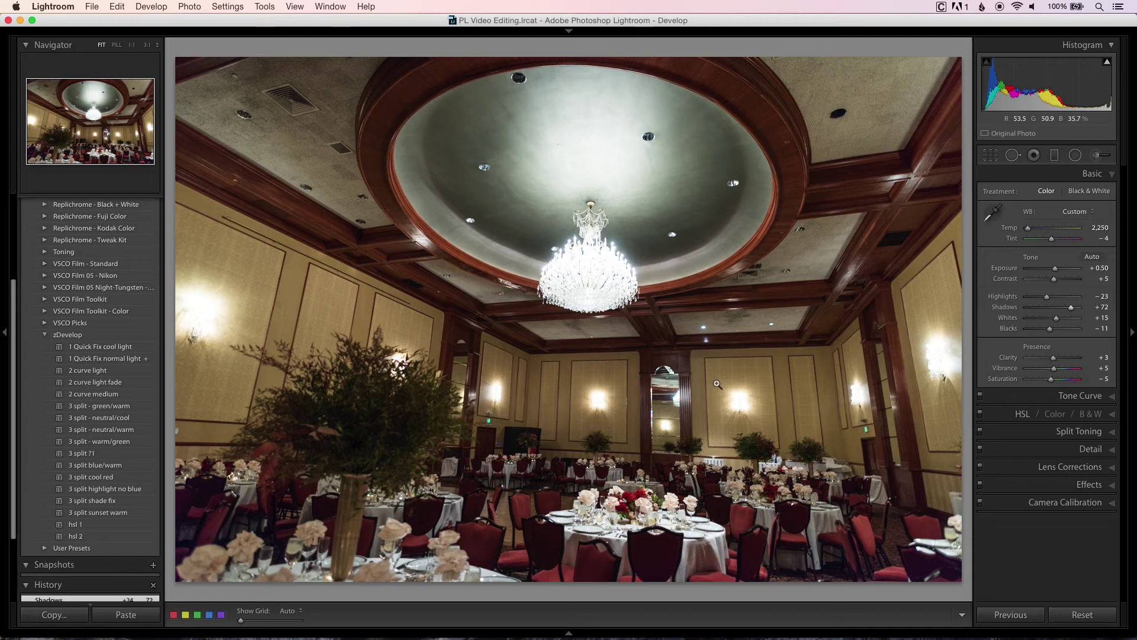
{"action": "left_click", "coordinate": [295, 7]}
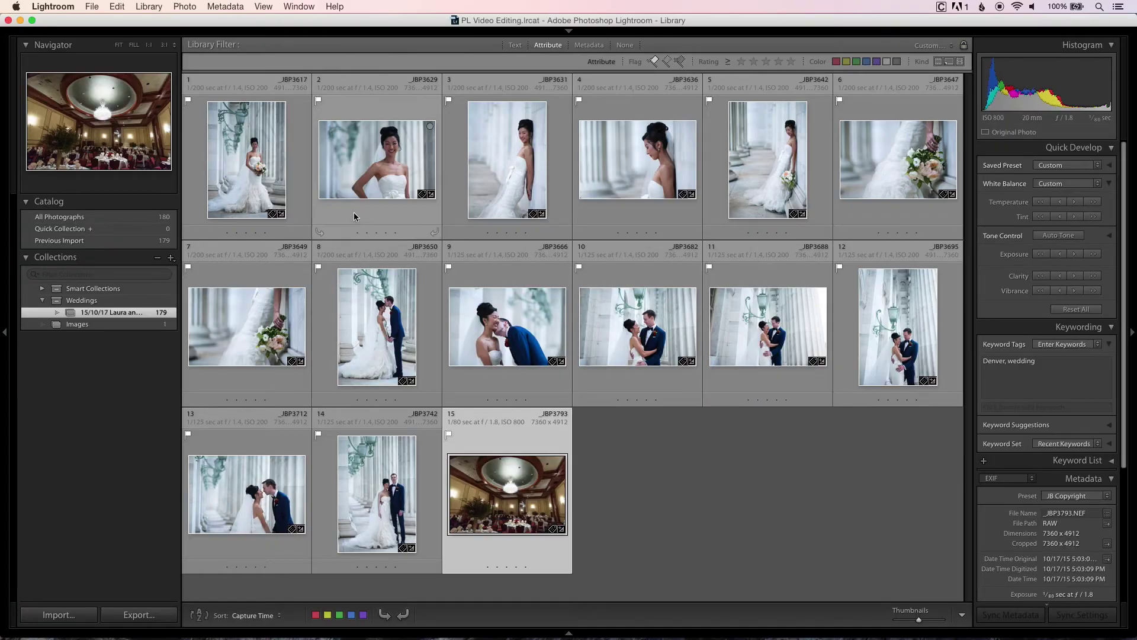
Go through the bride photos in Loupe view and add _JBP3617 and _JBP3642 to the Quick Collection
{"action": "left_click", "coordinate": [296, 190]}
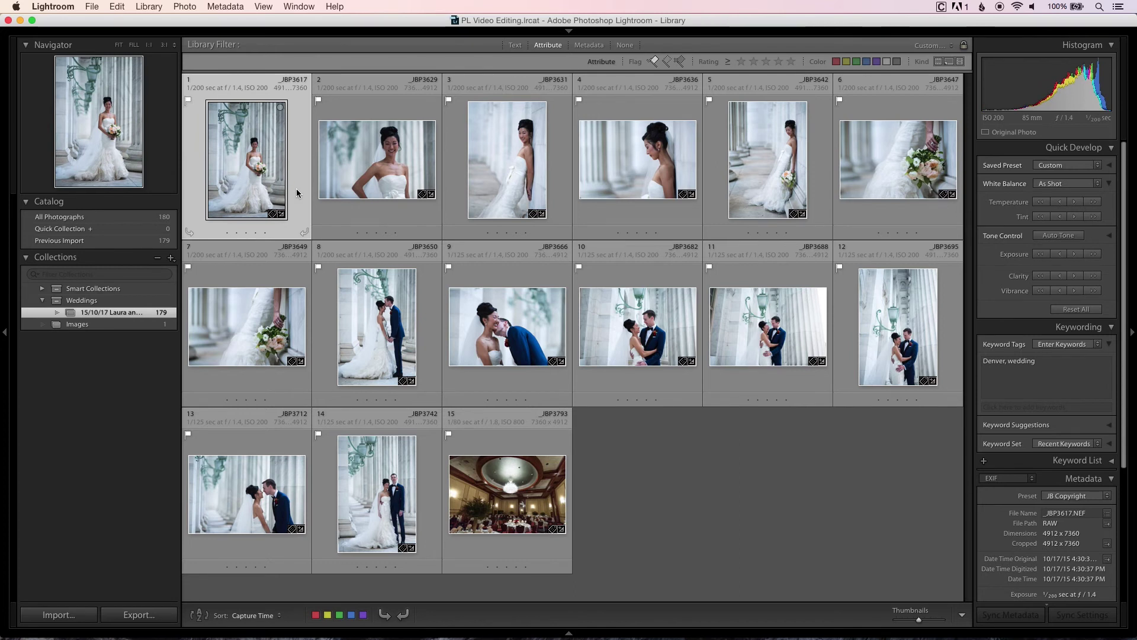
{"action": "key", "text": "e"}
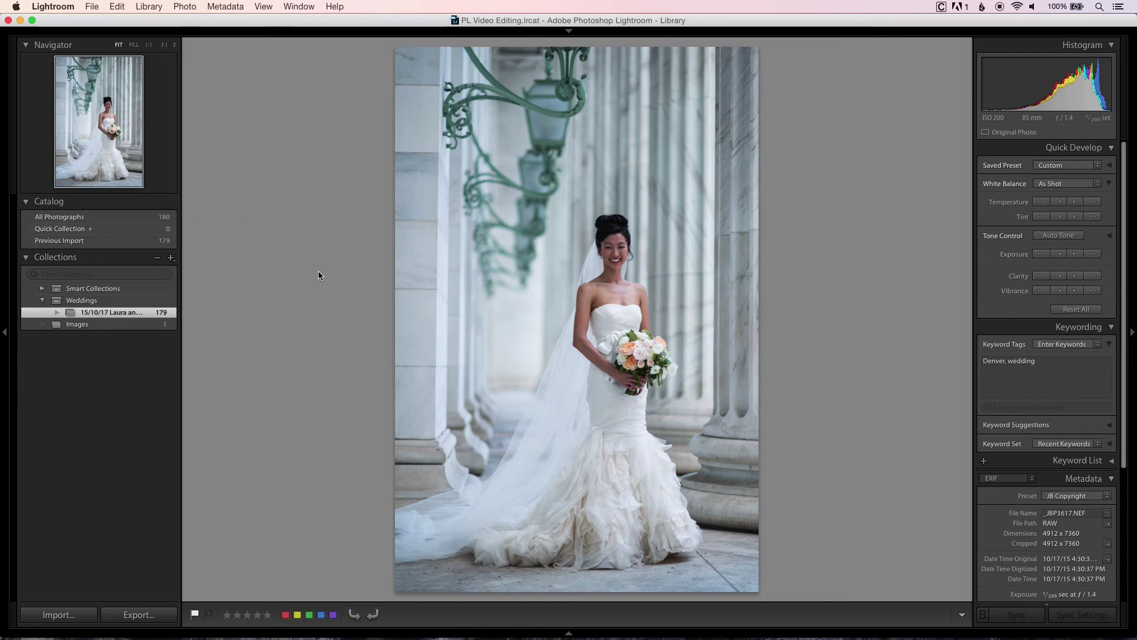
{"action": "key", "text": "b"}
{"action": "key", "text": "Right"}
{"action": "key", "text": "Right"}
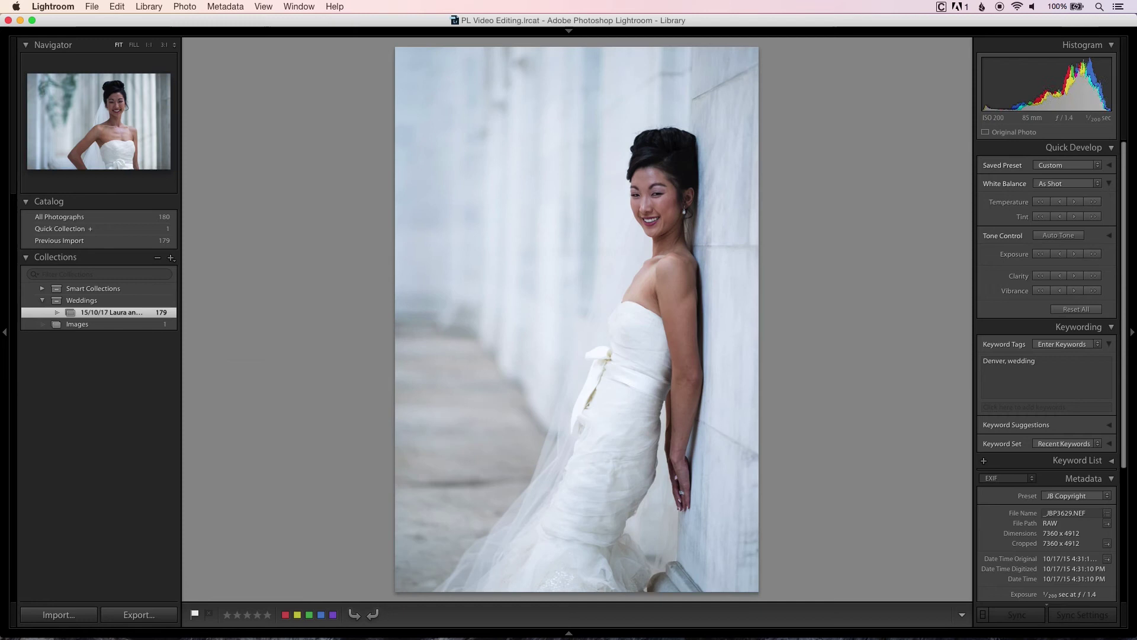
{"action": "key", "text": "Right"}
{"action": "key", "text": "Right"}
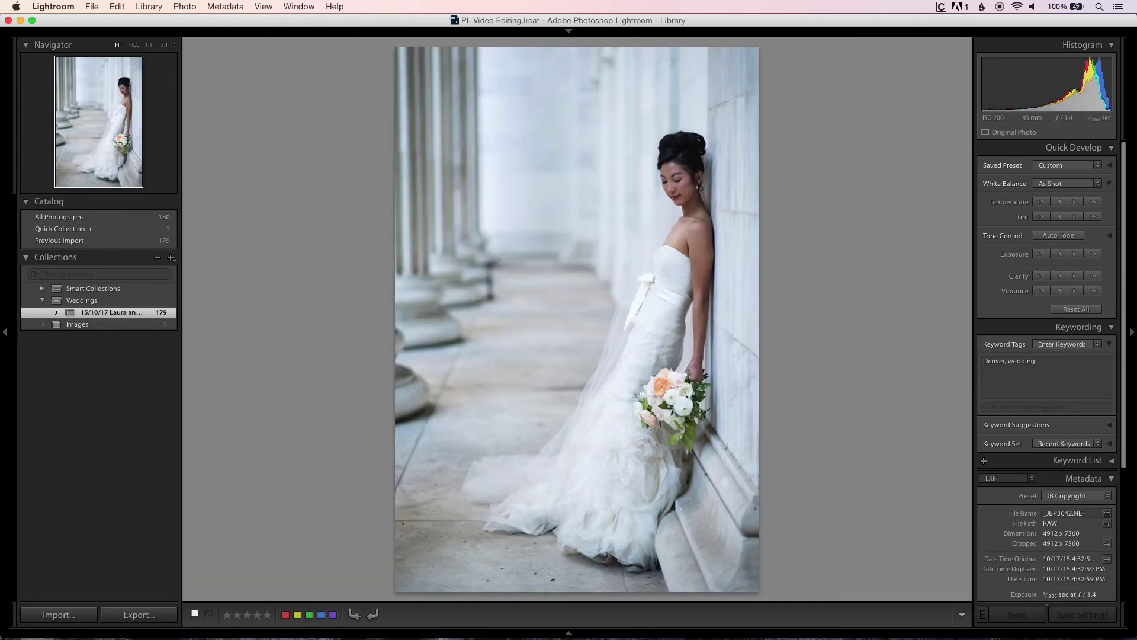
{"action": "key", "text": "b"}
Continue through the photos and add the couple shots _JBP3650 and _JBP3682 to the Quick Collection
{"action": "key", "text": "Right"}
{"action": "key", "text": "Right"}
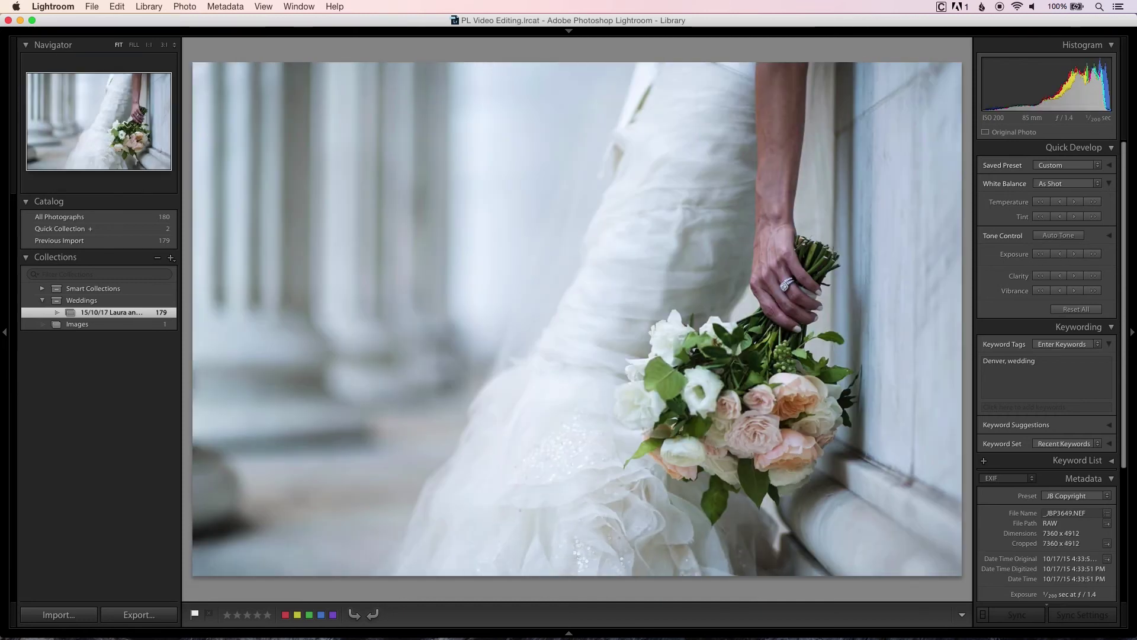
{"action": "key", "text": "Right"}
{"action": "key", "text": "b"}
{"action": "key", "text": "Right"}
{"action": "key", "text": "Right"}
{"action": "key", "text": "Right"}
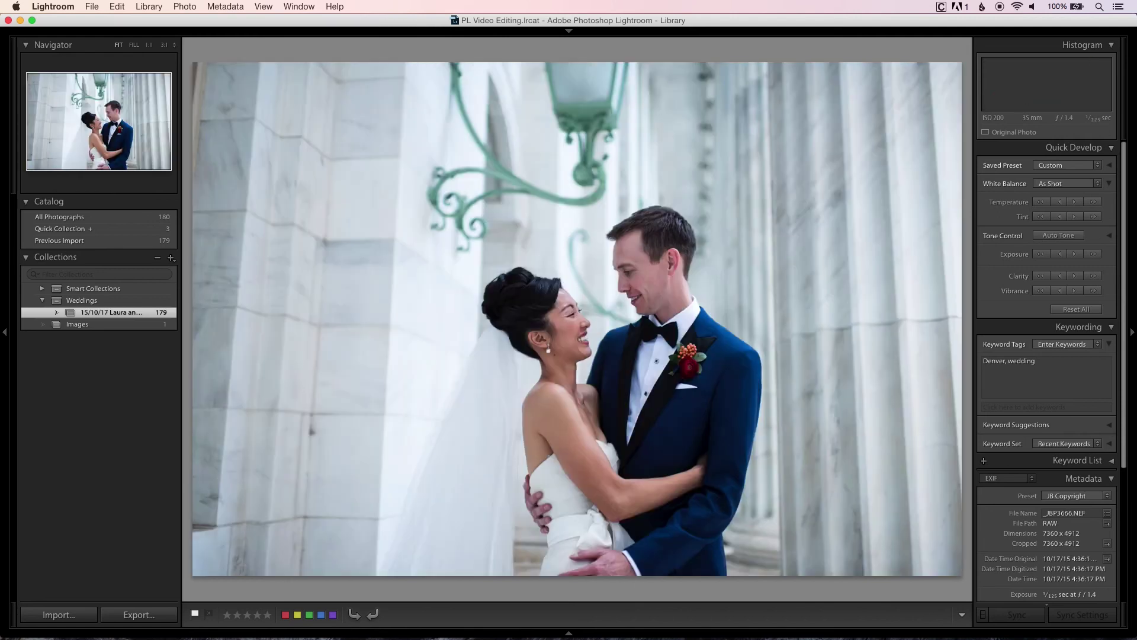
{"action": "key", "text": "b"}
Review the remaining couple photos, add _JBP3742 to the Quick Collection and return to the grid
{"action": "key", "text": "Right"}
{"action": "key", "text": "Right"}
{"action": "key", "text": "Right"}
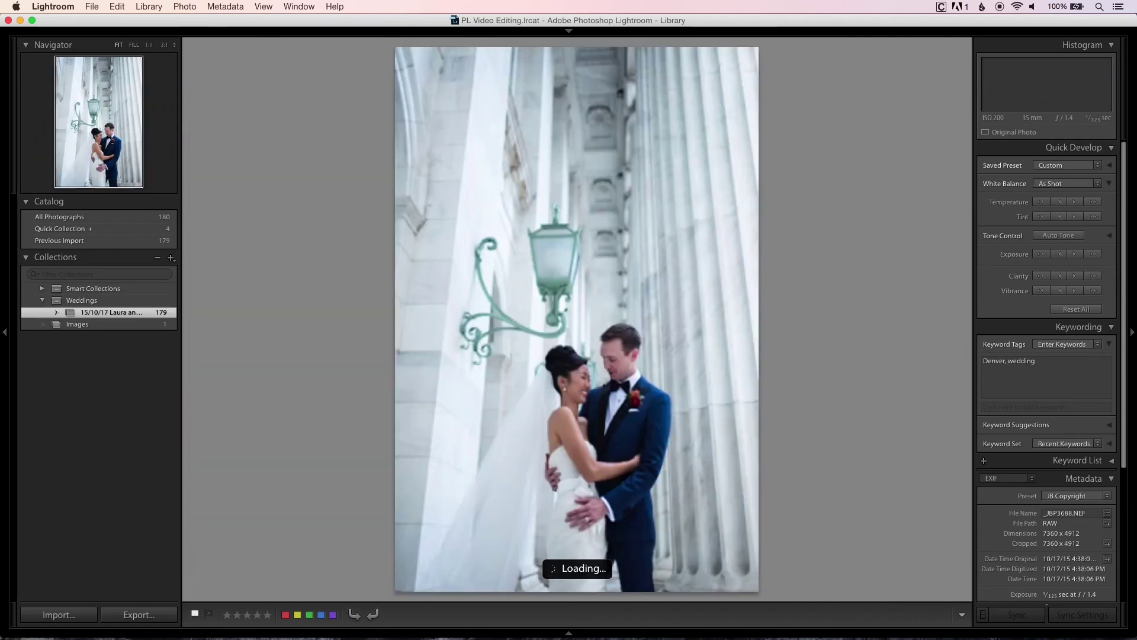
{"action": "key", "text": "Right"}
{"action": "key", "text": "Right"}
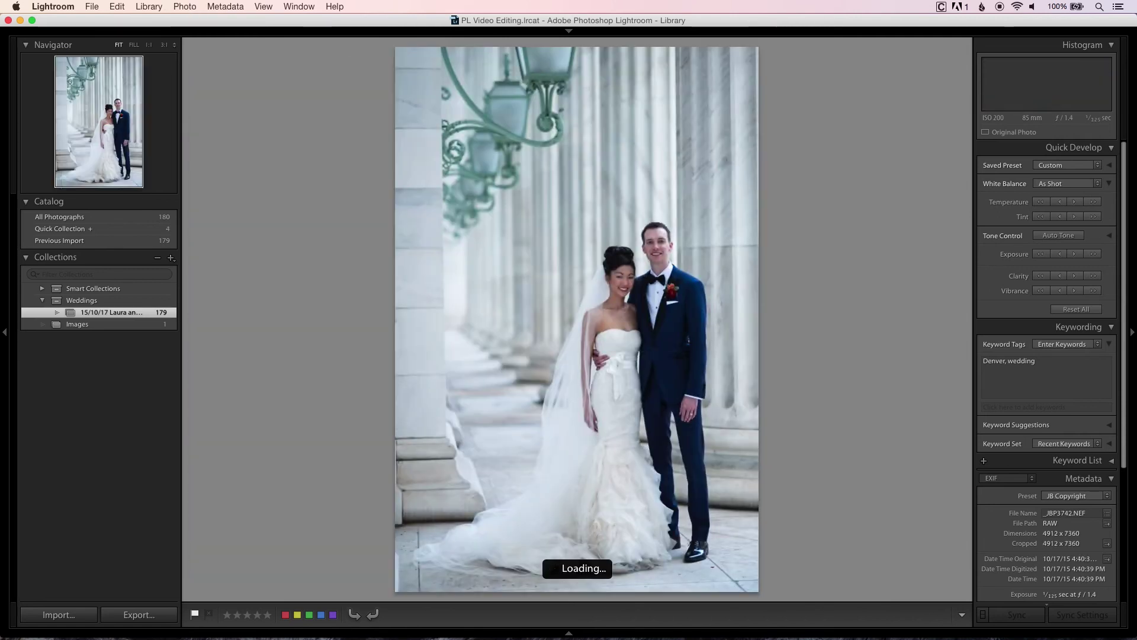
{"action": "key", "text": "Right"}
{"action": "key", "text": "b"}
{"action": "key", "text": "g"}
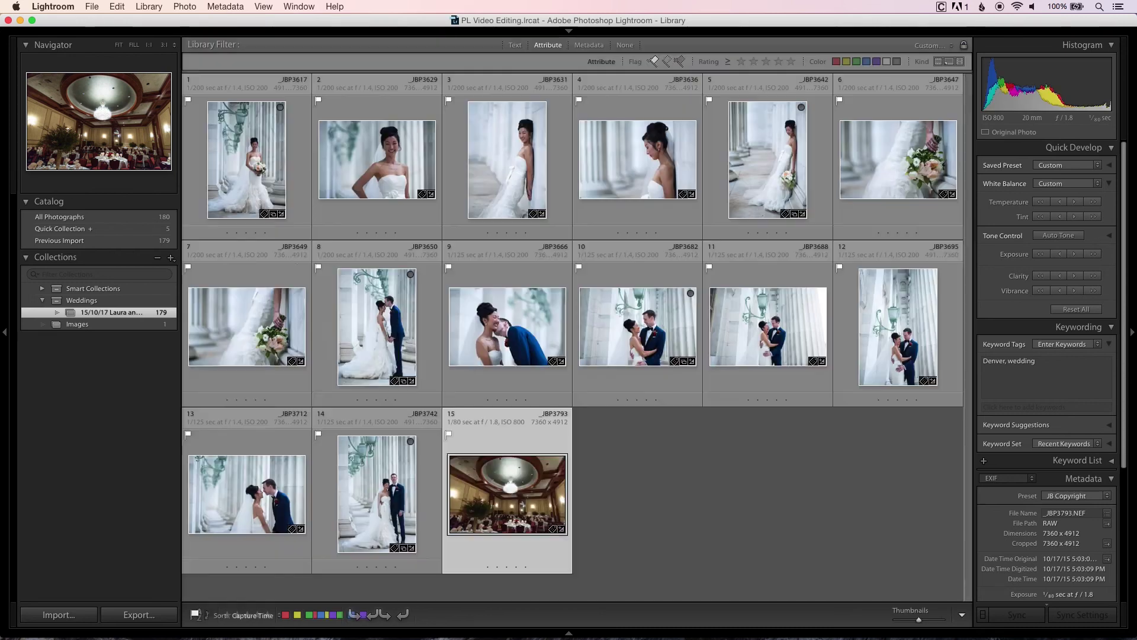
Give all five Quick Collection photos the blue color label, return to the wedding collection and select only _JBP3650
{"action": "left_click", "coordinate": [60, 229]}
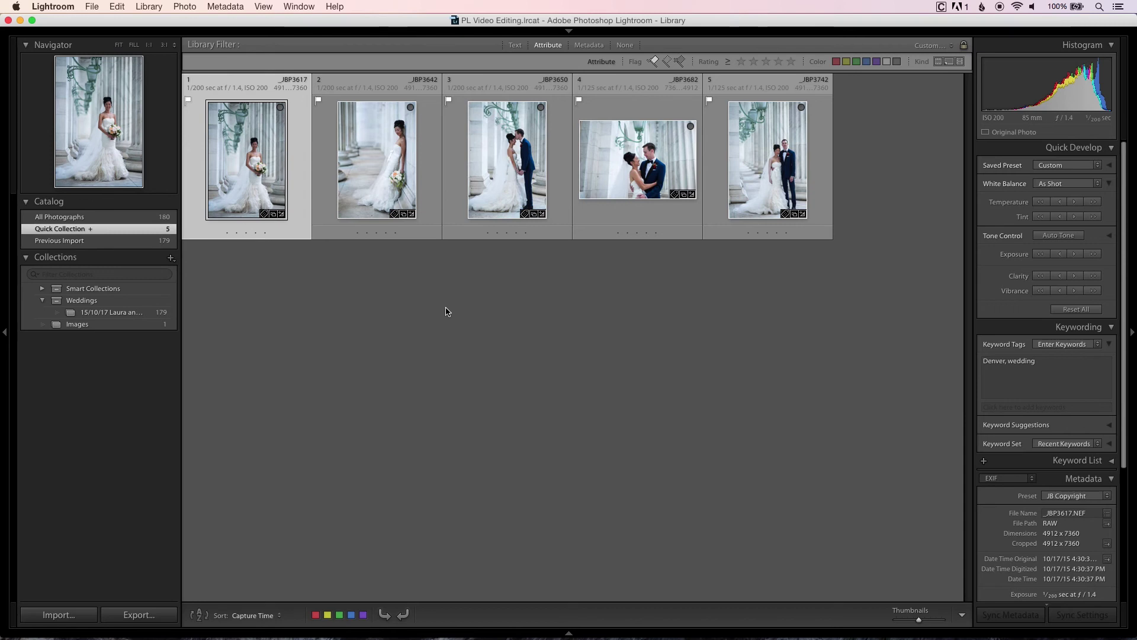
{"action": "left_click", "coordinate": [112, 313]}
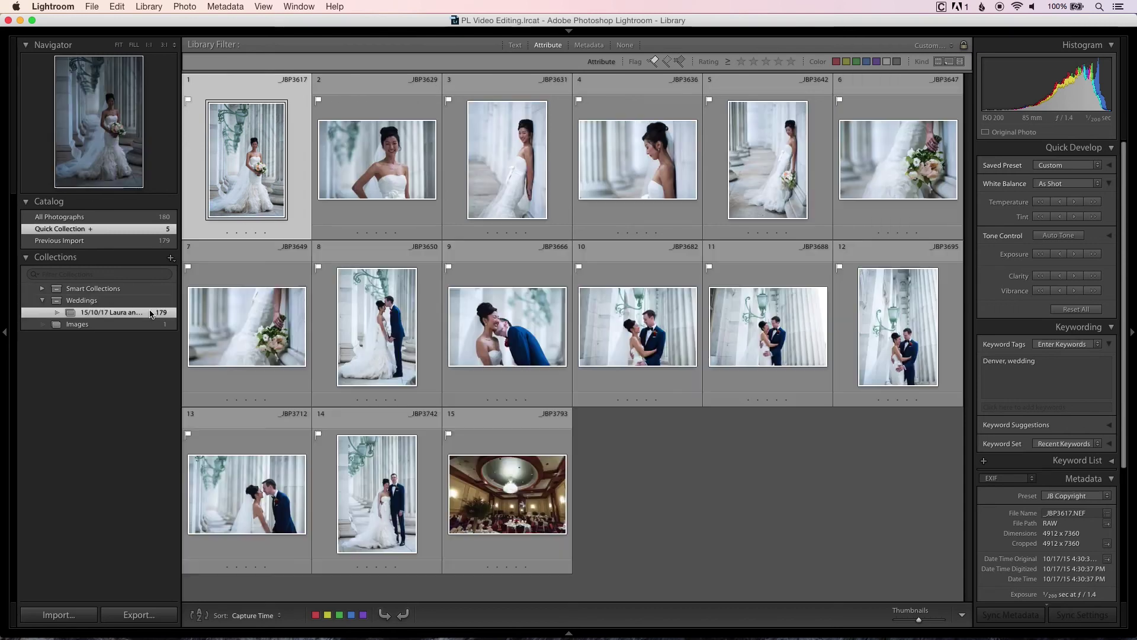
{"action": "left_click", "coordinate": [164, 228]}
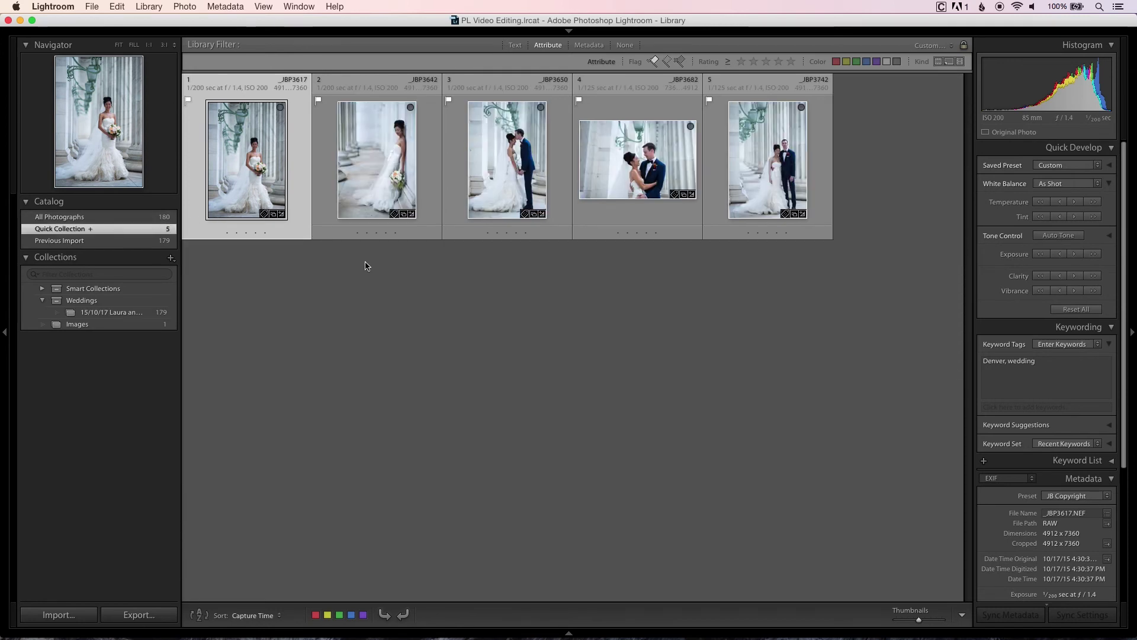
{"action": "key", "text": "super+a"}
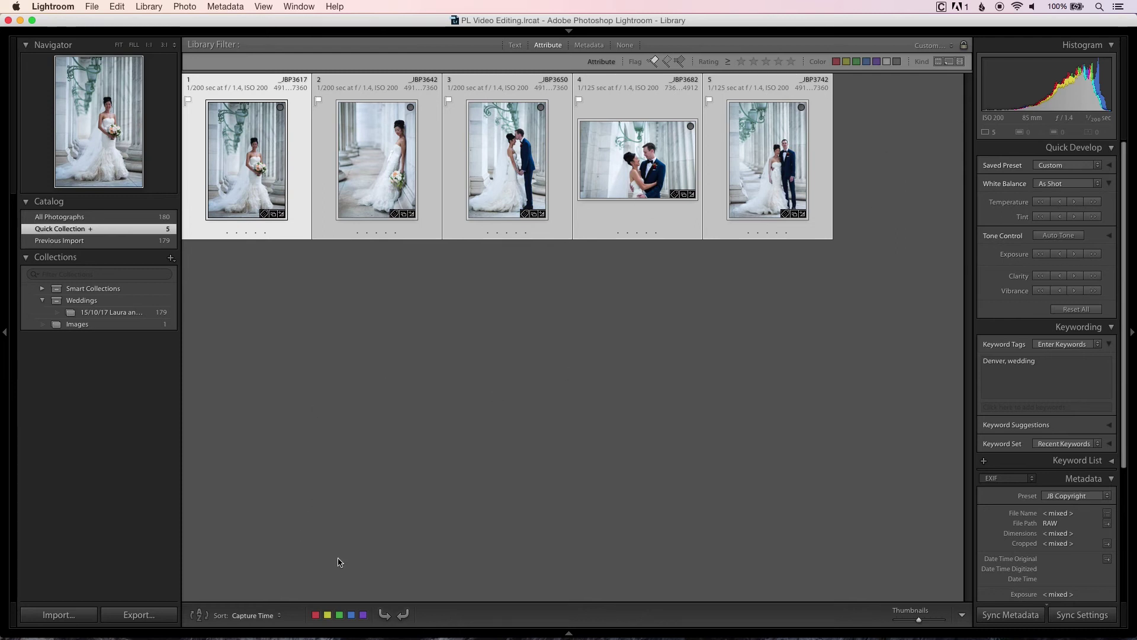
{"action": "left_click", "coordinate": [352, 615]}
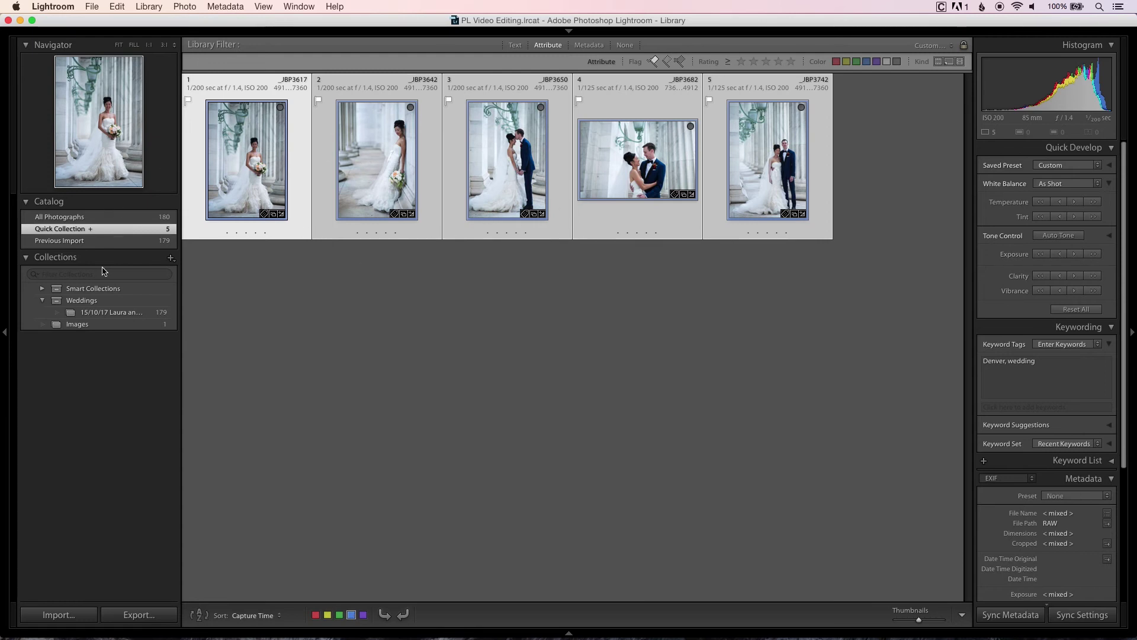
{"action": "left_click", "coordinate": [108, 314]}
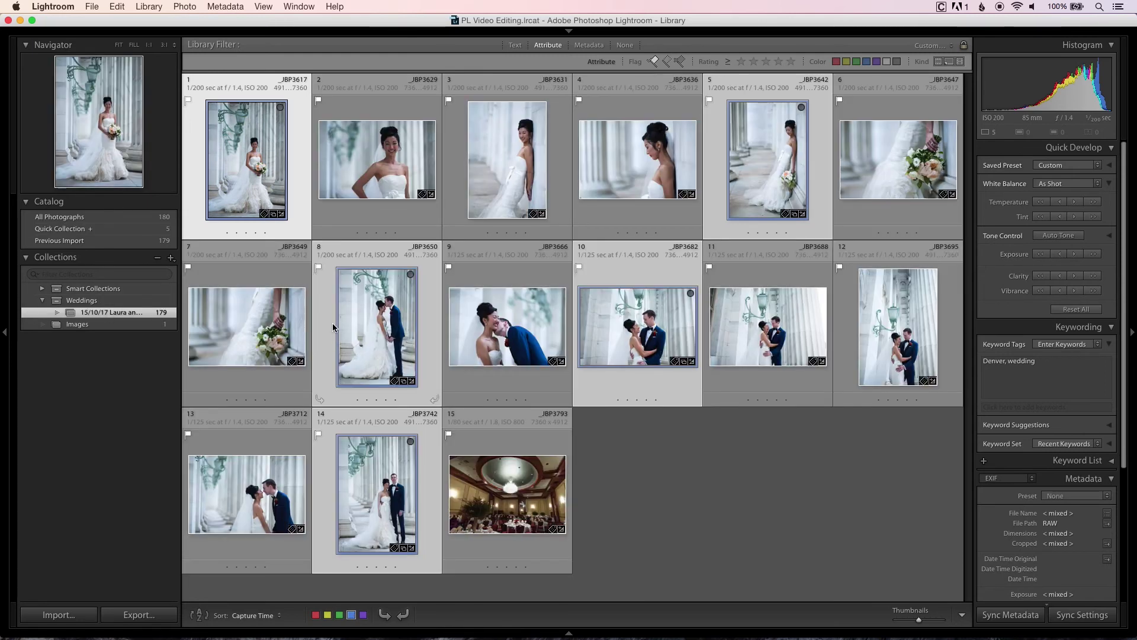
{"action": "left_click", "coordinate": [329, 322]}
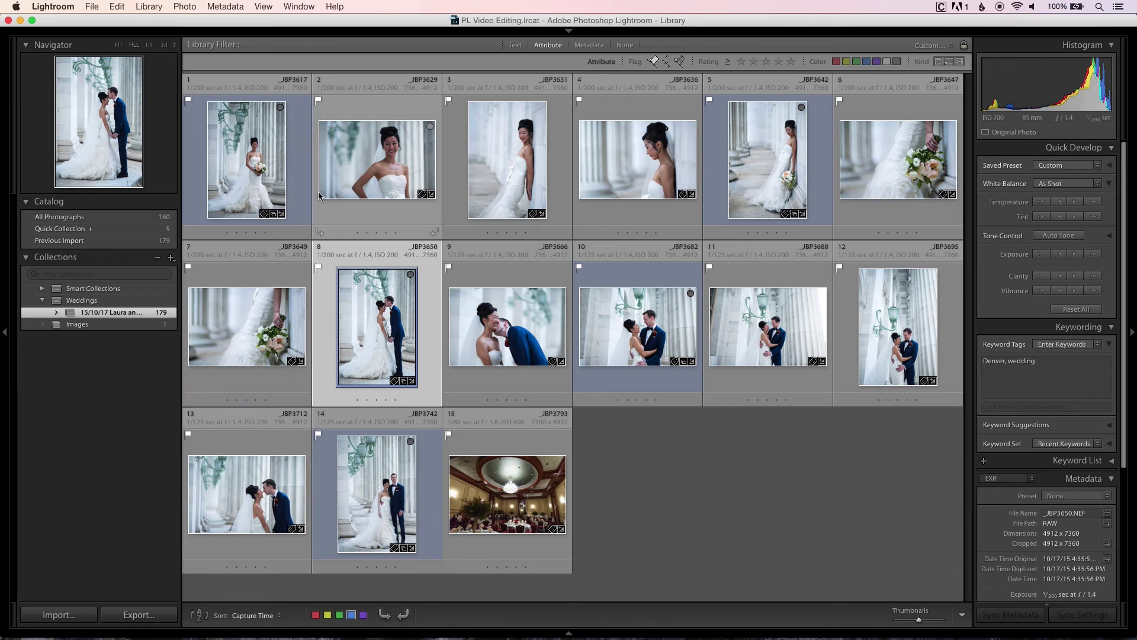
Compare the blue-labeled picks in the wedding collection with the Quick Collection and clear the Quick Collection
{"action": "left_click", "coordinate": [867, 63]}
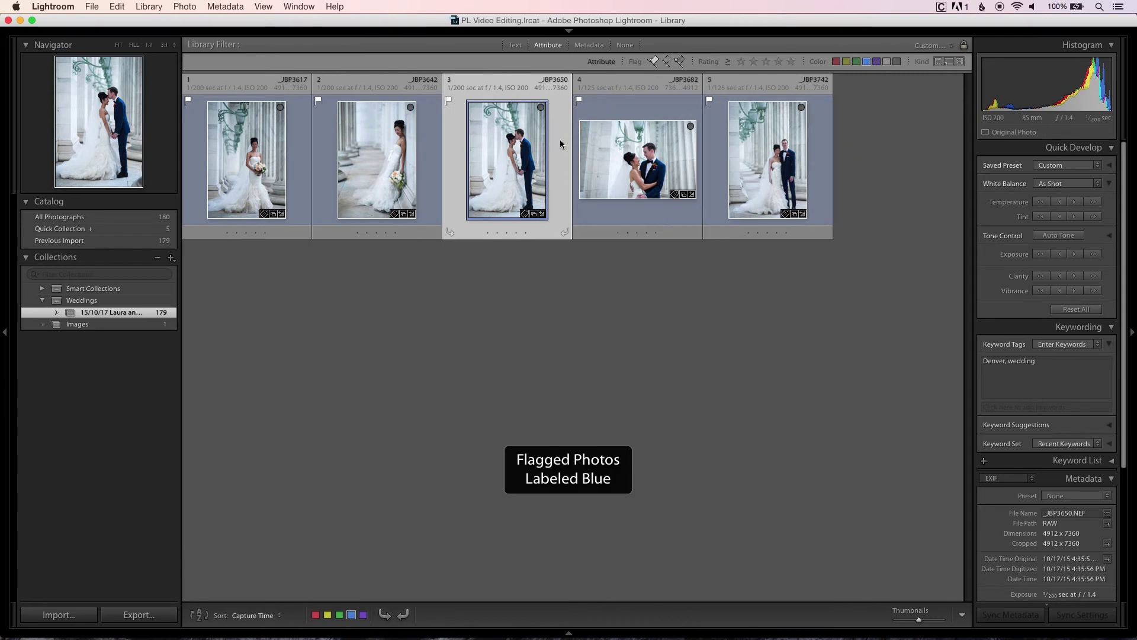
{"action": "left_click", "coordinate": [867, 62]}
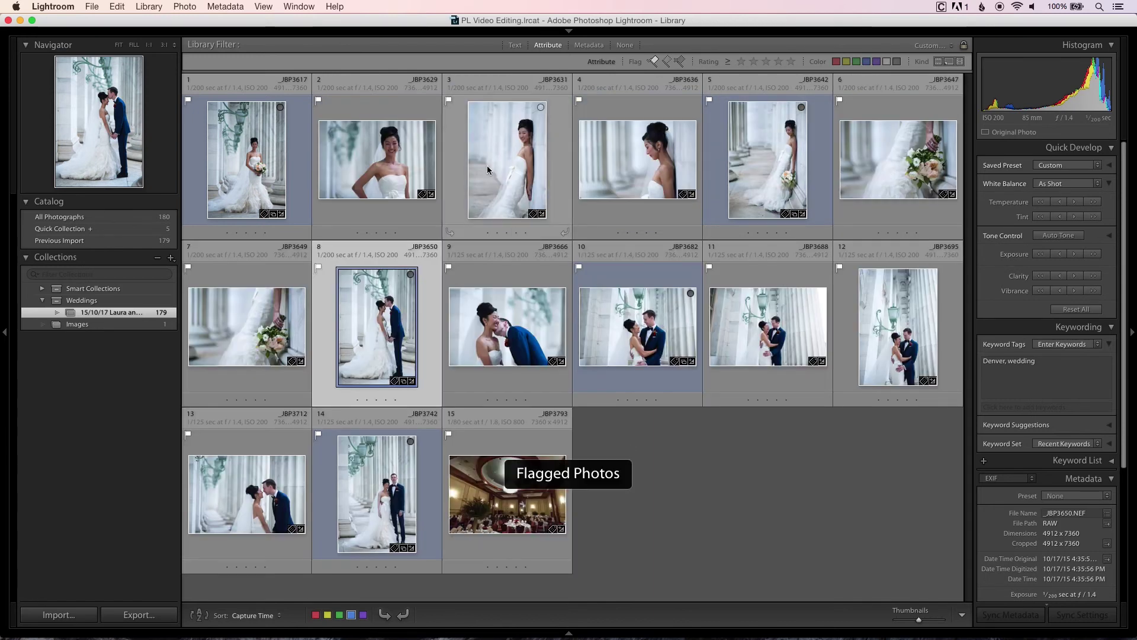
{"action": "left_click", "coordinate": [131, 230]}
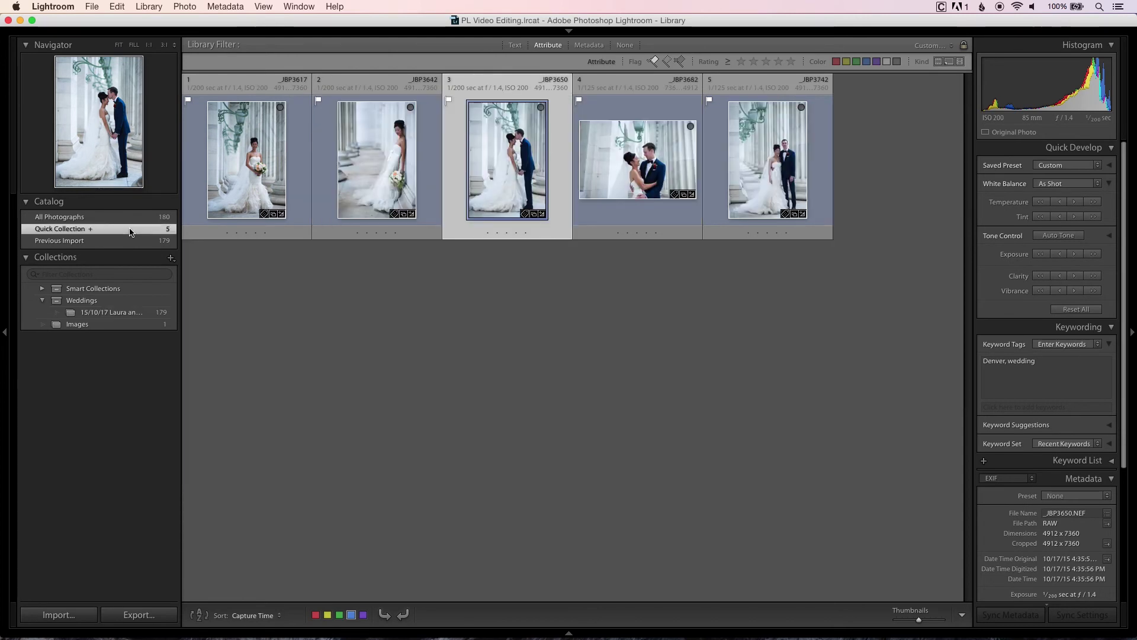
{"action": "left_click", "coordinate": [119, 312]}
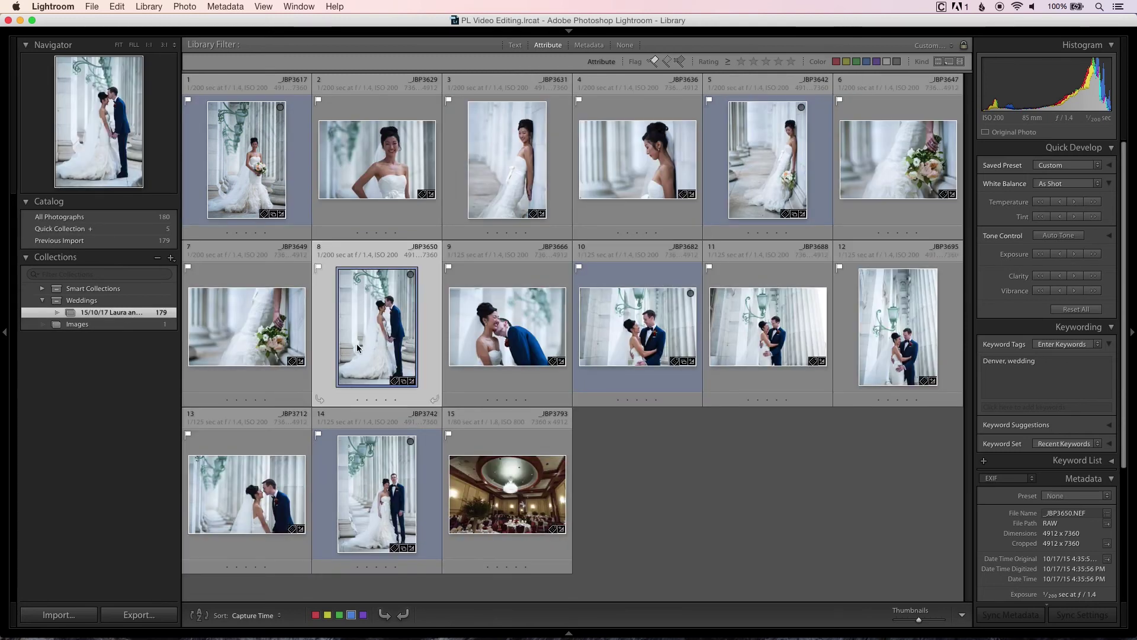
{"action": "key", "text": "super+shift+b"}
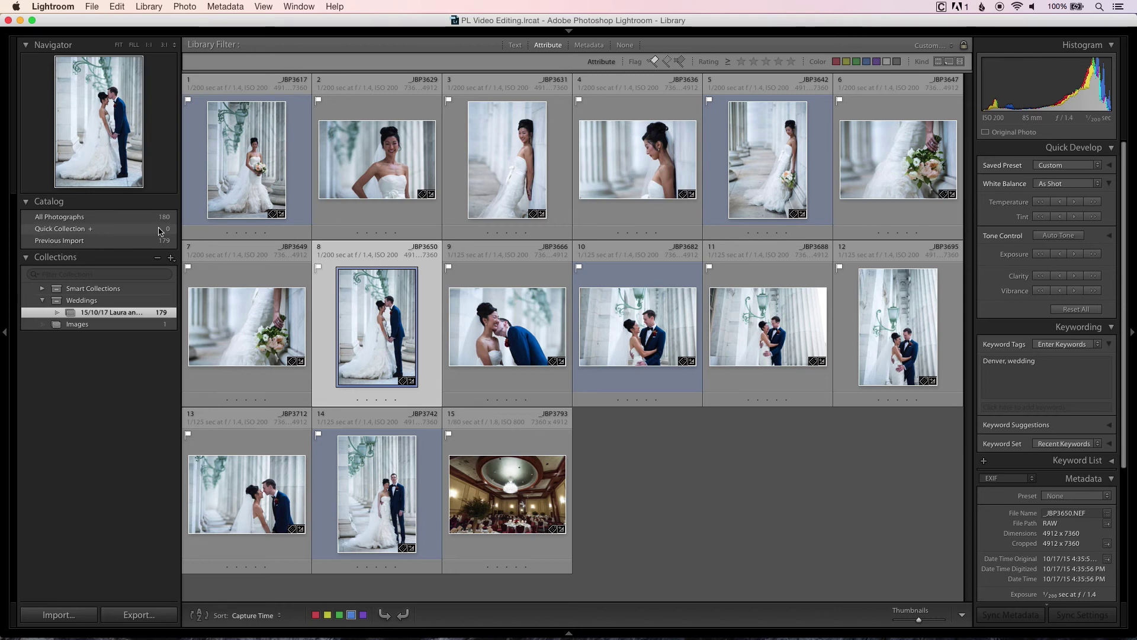
Select _JBP3617, filter the wedding collection to blue-labeled photos and create a collection set named after the couple inside Weddings
{"action": "left_click", "coordinate": [275, 198]}
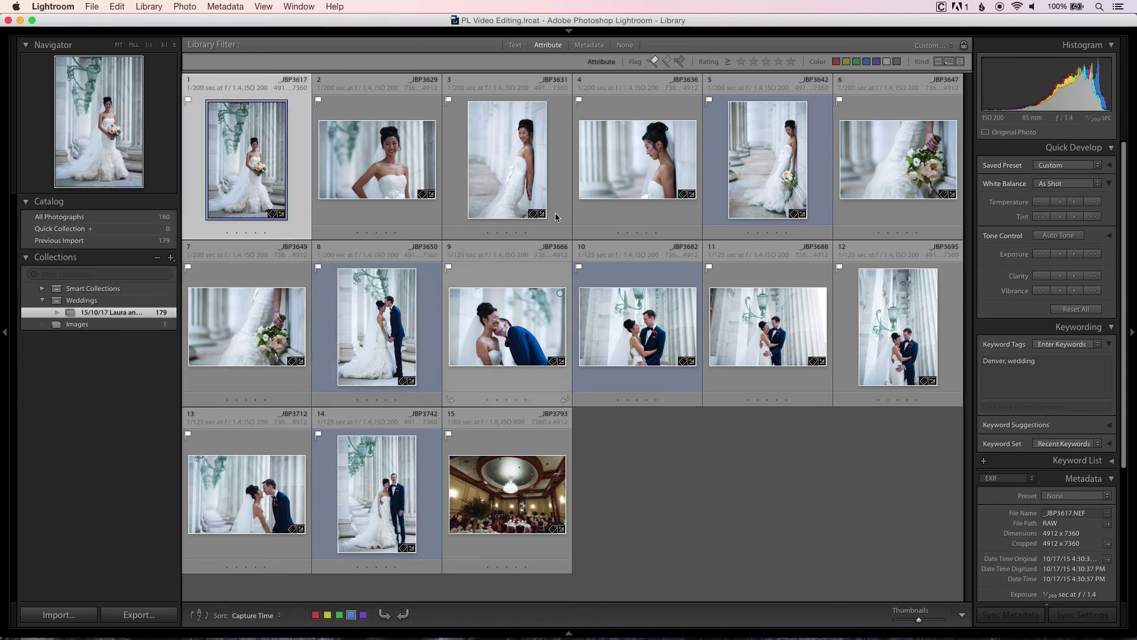
{"action": "left_click", "coordinate": [866, 61]}
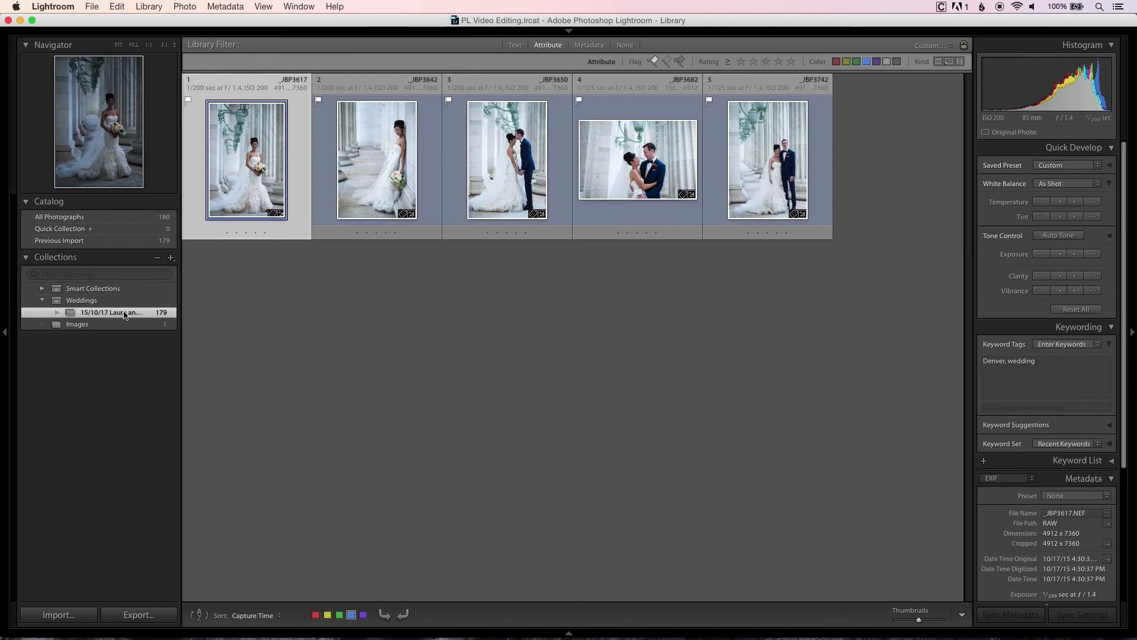
{"action": "left_click", "coordinate": [170, 258]}
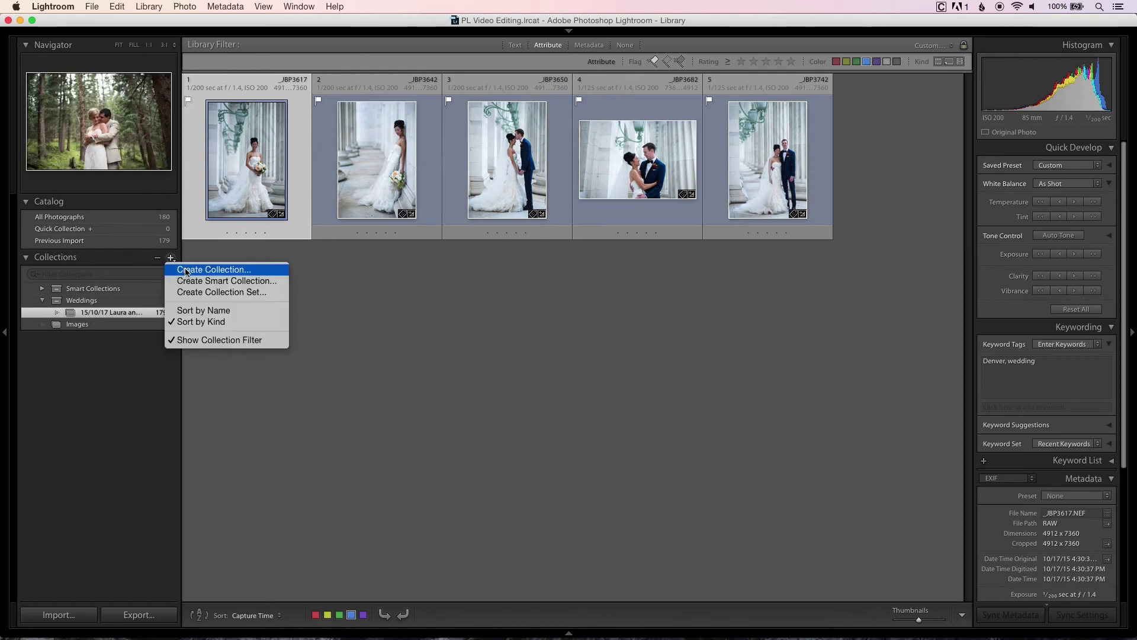
{"action": "left_click", "coordinate": [190, 292]}
{"action": "type", "text": "Laura and Sam"}
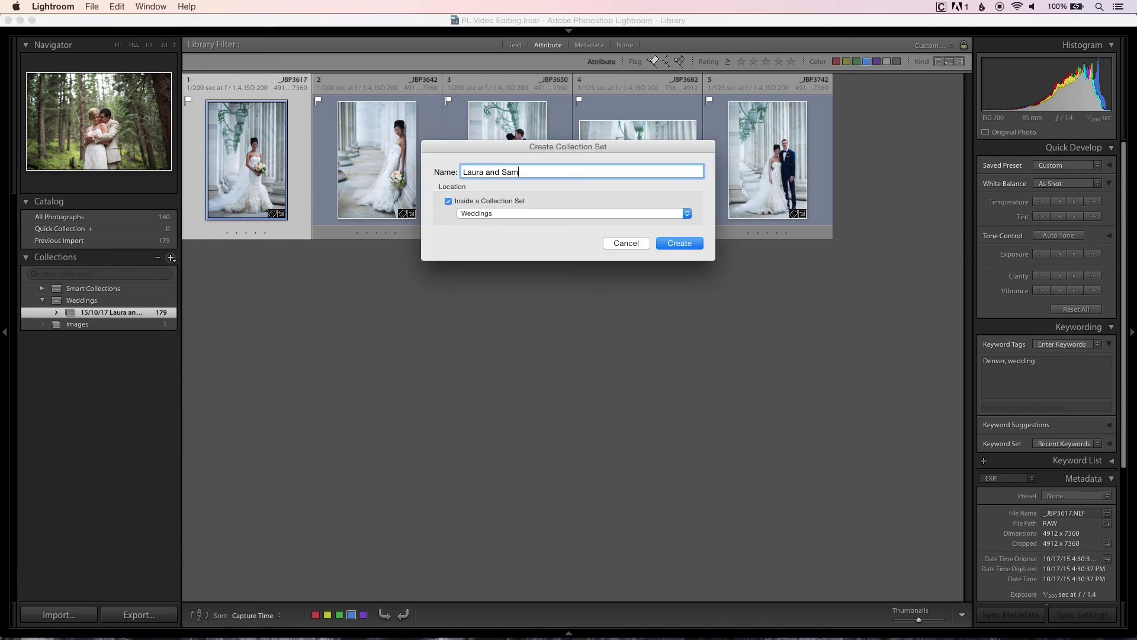
{"action": "left_click", "coordinate": [672, 244]}
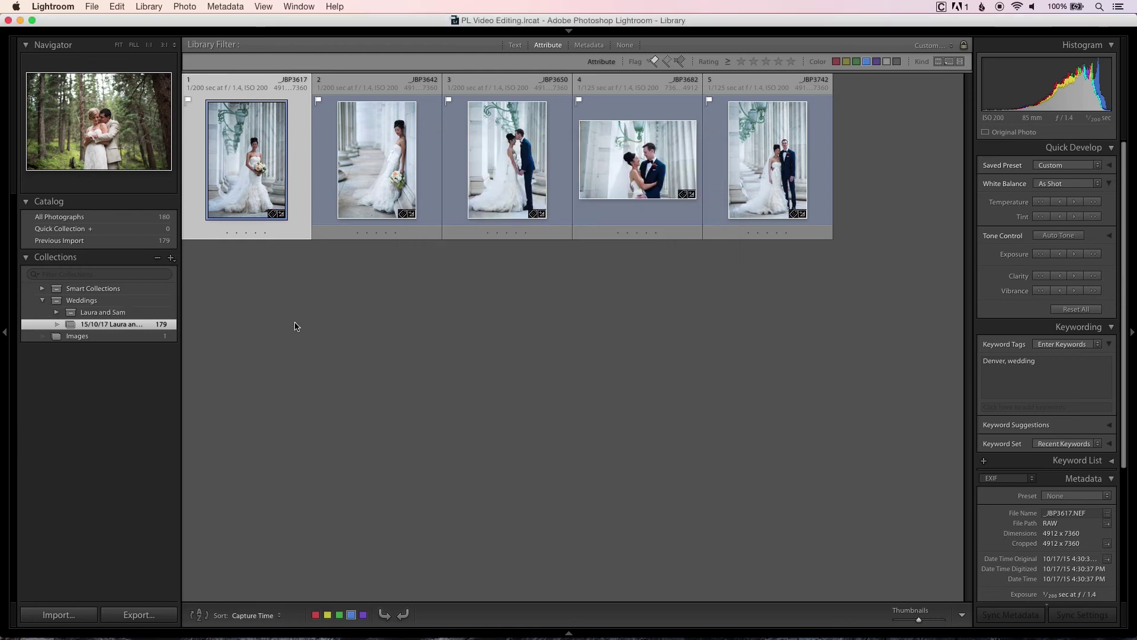
Create a collection named Photos inside the couple's collection set, including the selected photo
{"action": "left_click", "coordinate": [141, 324]}
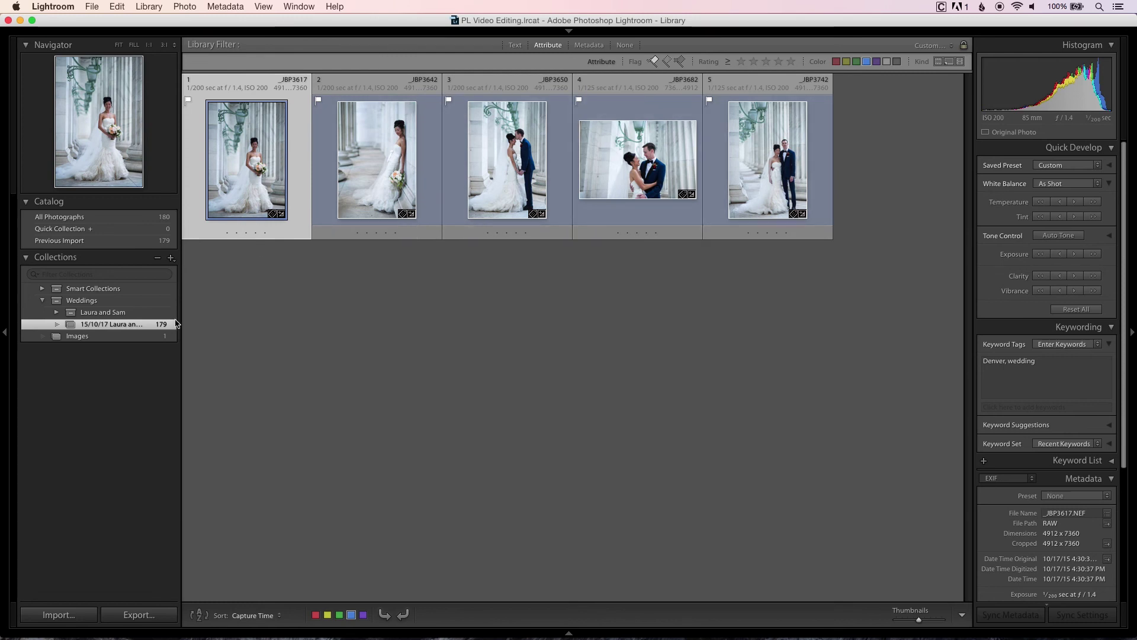
{"action": "left_click", "coordinate": [176, 259]}
{"action": "left_click", "coordinate": [191, 270]}
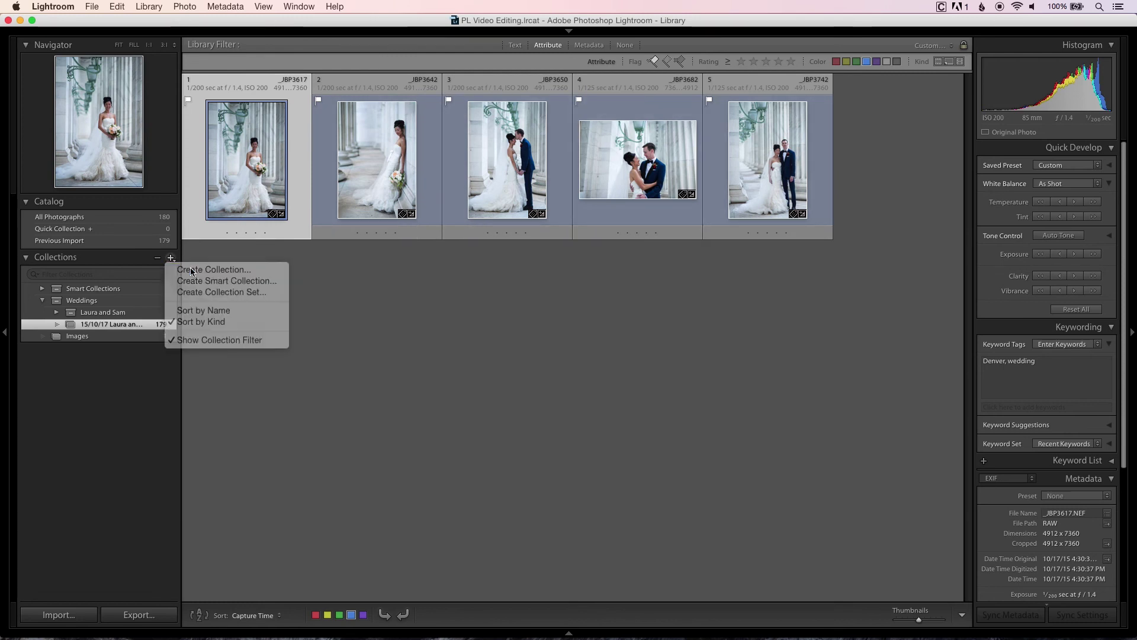
{"action": "type", "text": "Photos"}
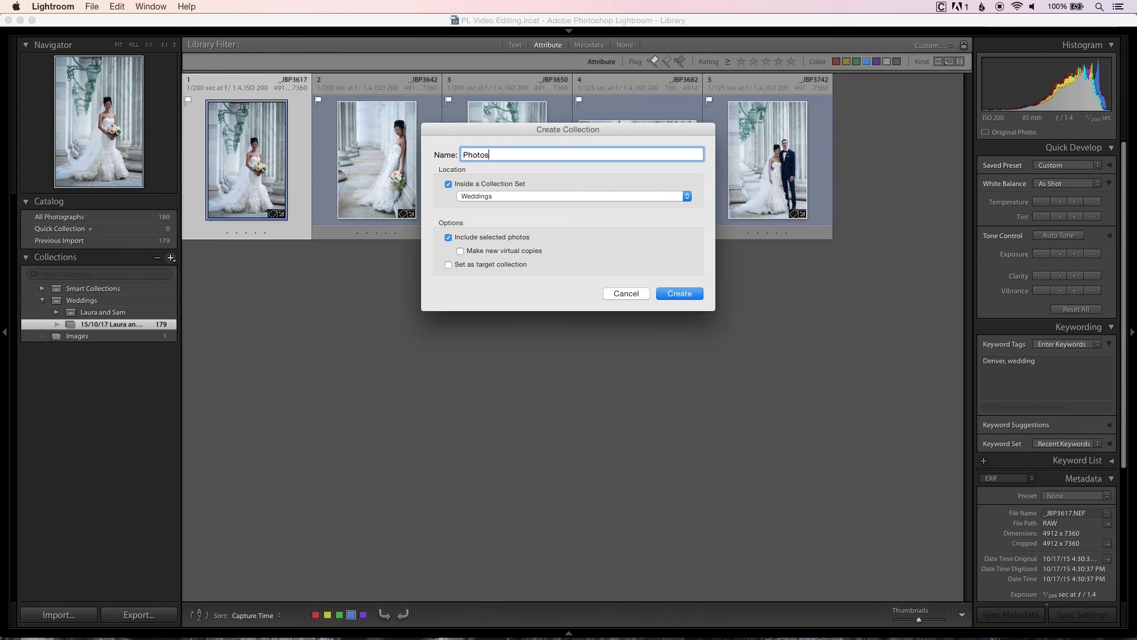
{"action": "left_click", "coordinate": [484, 197]}
{"action": "left_click", "coordinate": [490, 204]}
{"action": "left_click", "coordinate": [666, 291]}
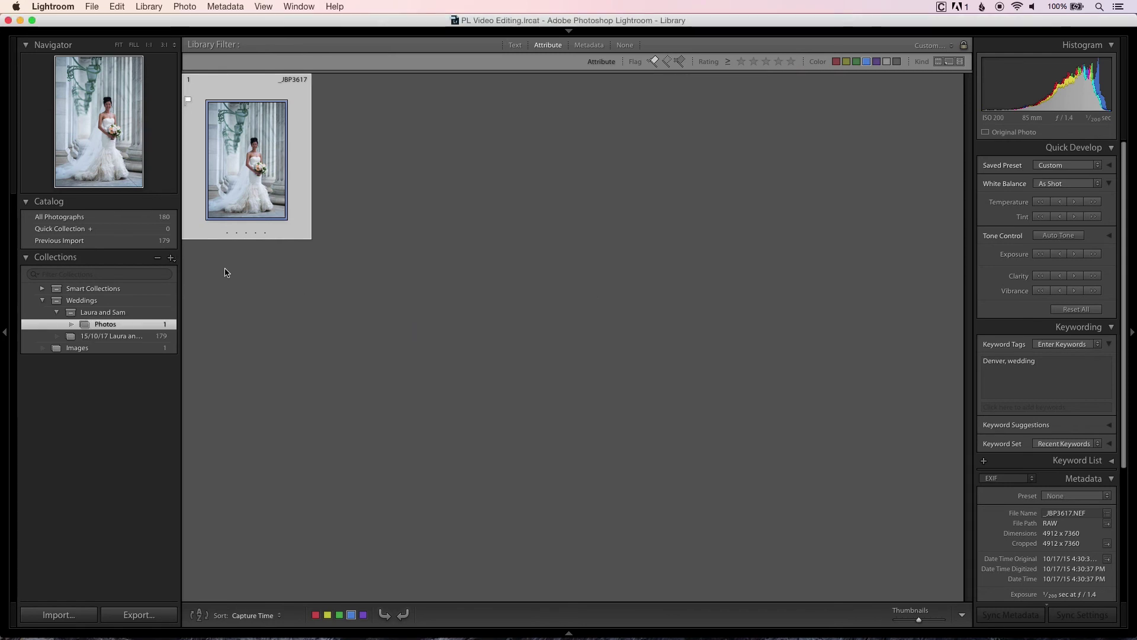
Create a collection named blog inside the couple's collection set, including the selected photo
{"action": "left_click", "coordinate": [171, 259]}
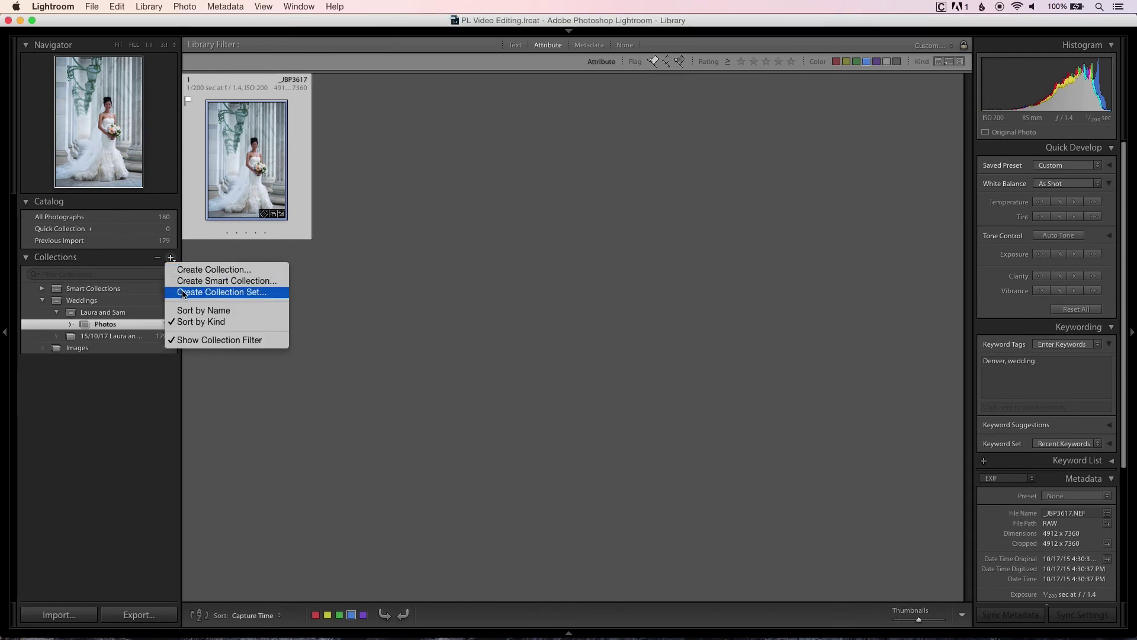
{"action": "left_click", "coordinate": [210, 270]}
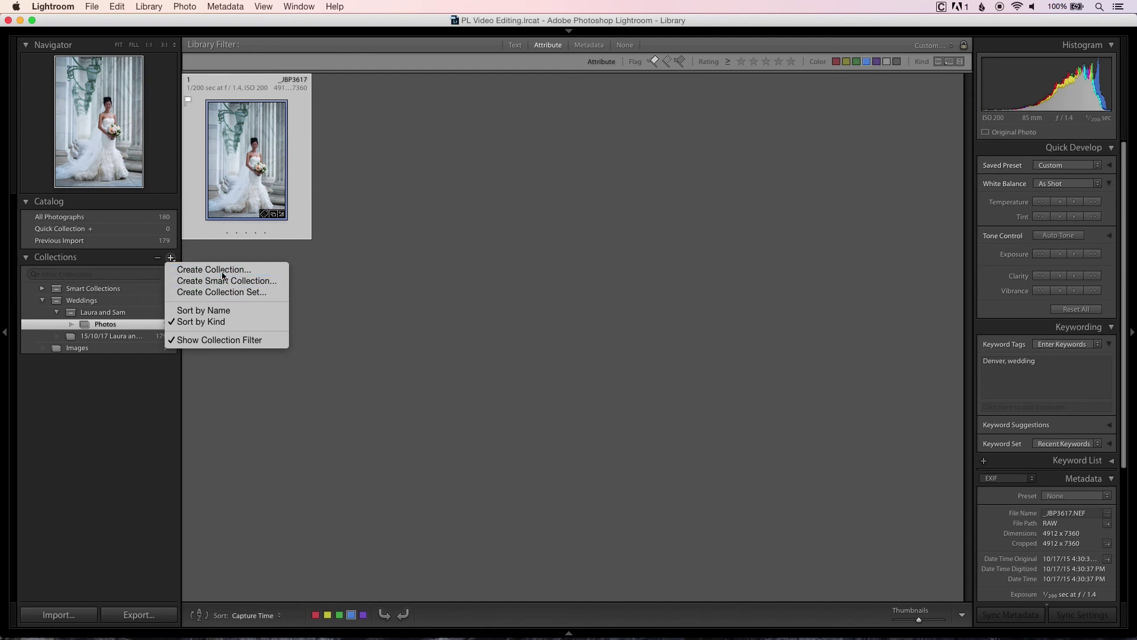
{"action": "type", "text": "blog"}
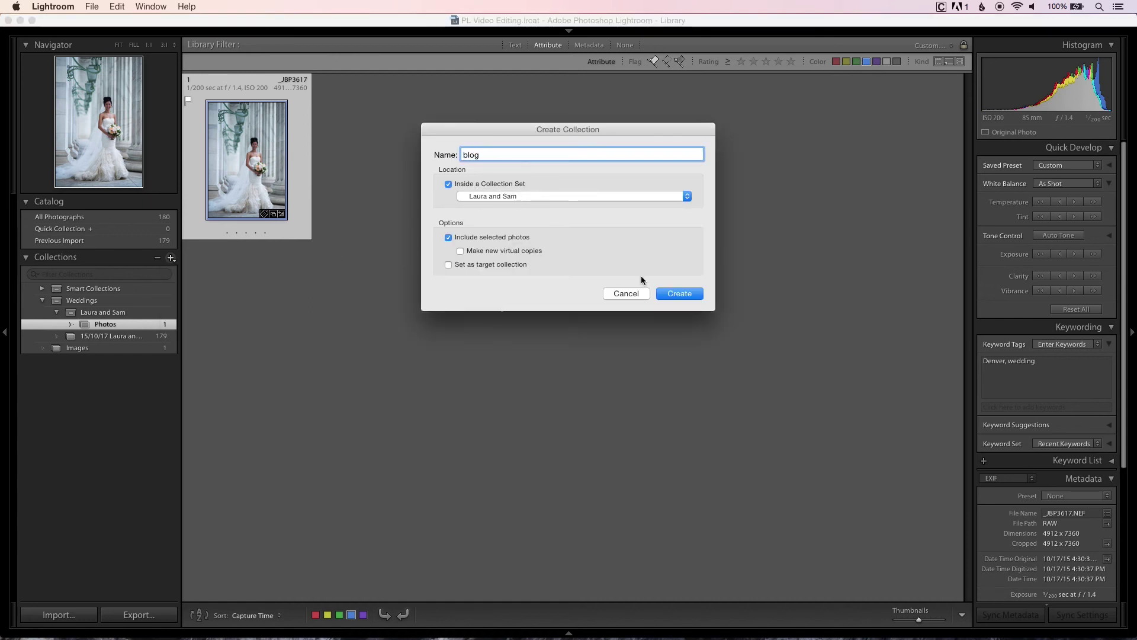
{"action": "left_click", "coordinate": [674, 294]}
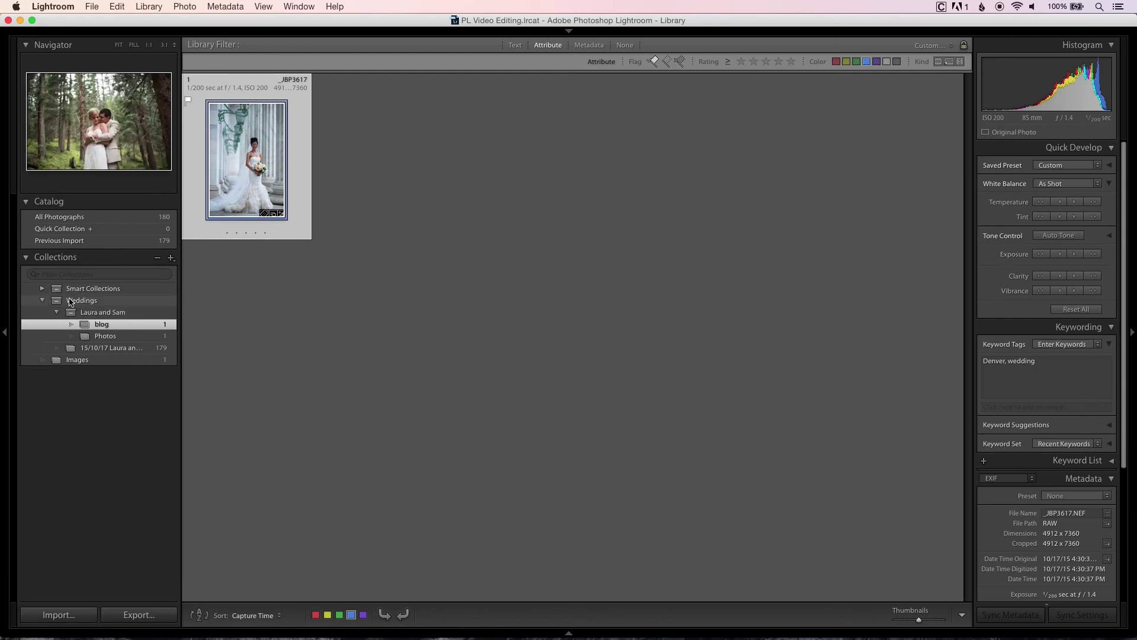
Show all flagged and unflagged photos in the dated wedding collection and add them all to the Photos collection
{"action": "left_click", "coordinate": [106, 348]}
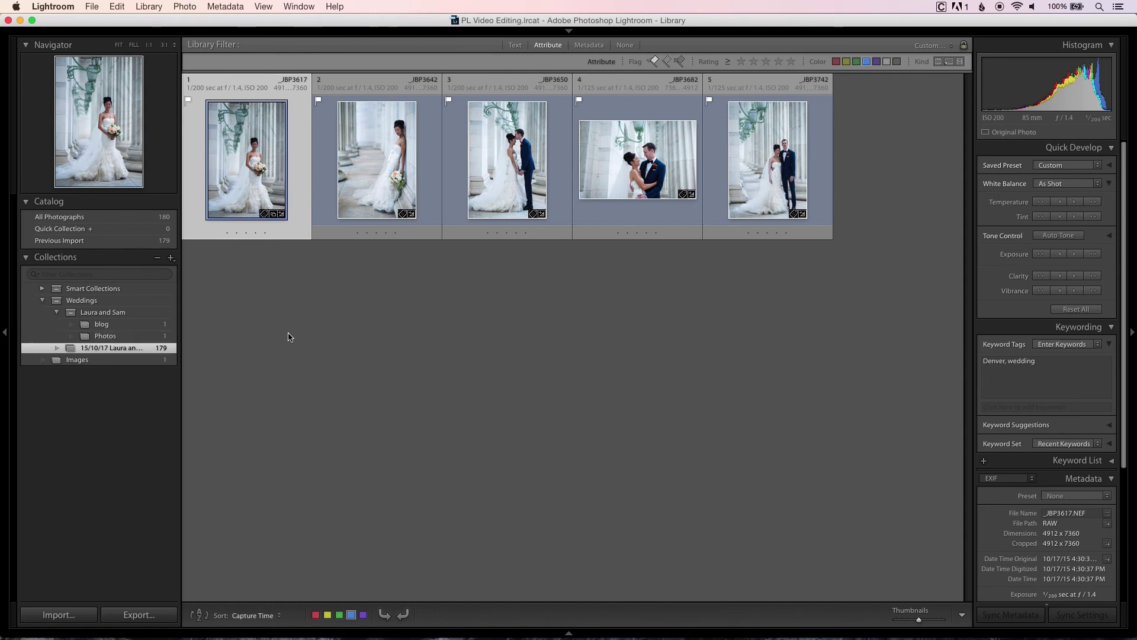
{"action": "left_click", "coordinate": [867, 66]}
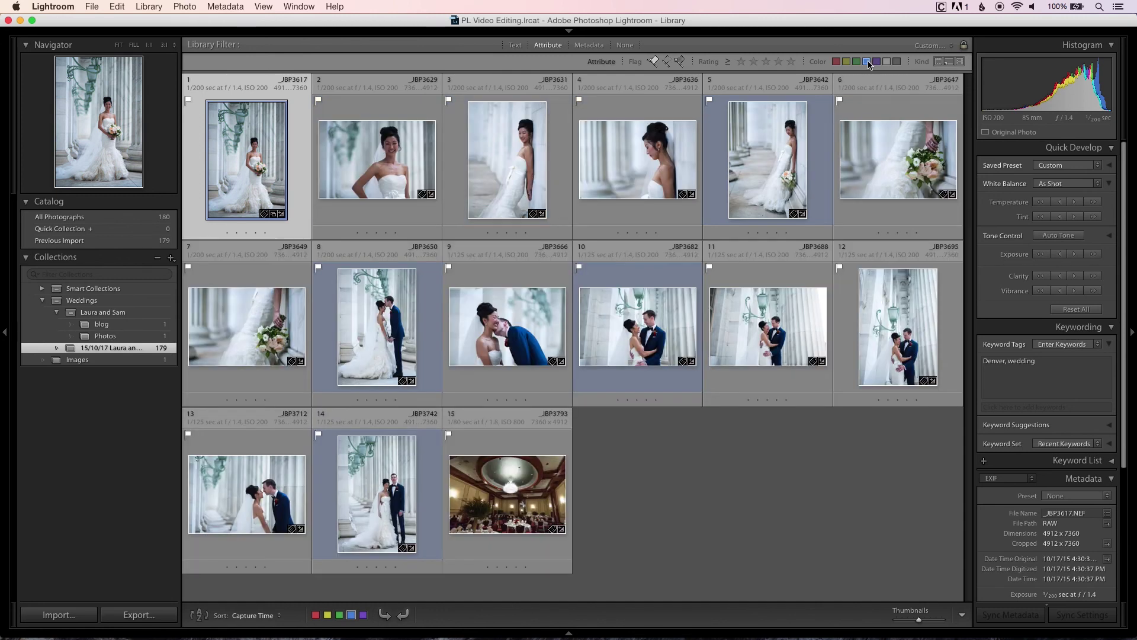
{"action": "left_click", "coordinate": [666, 62]}
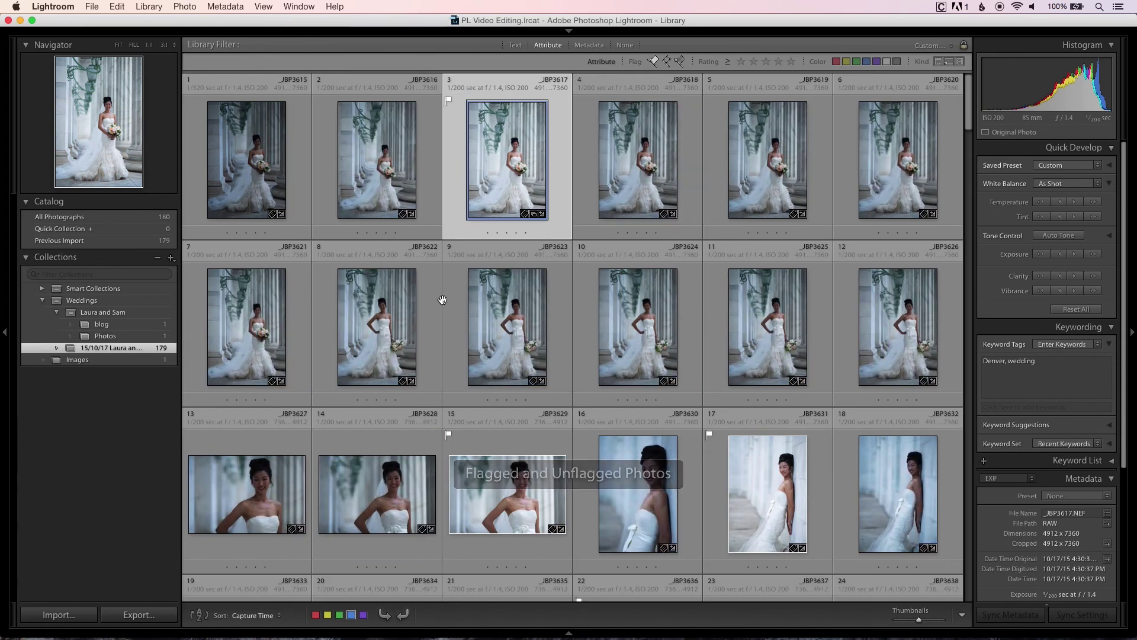
{"action": "key", "text": "super+a"}
{"action": "left_click_drag", "start_coordinate": [258, 336], "coordinate": [163, 337]}
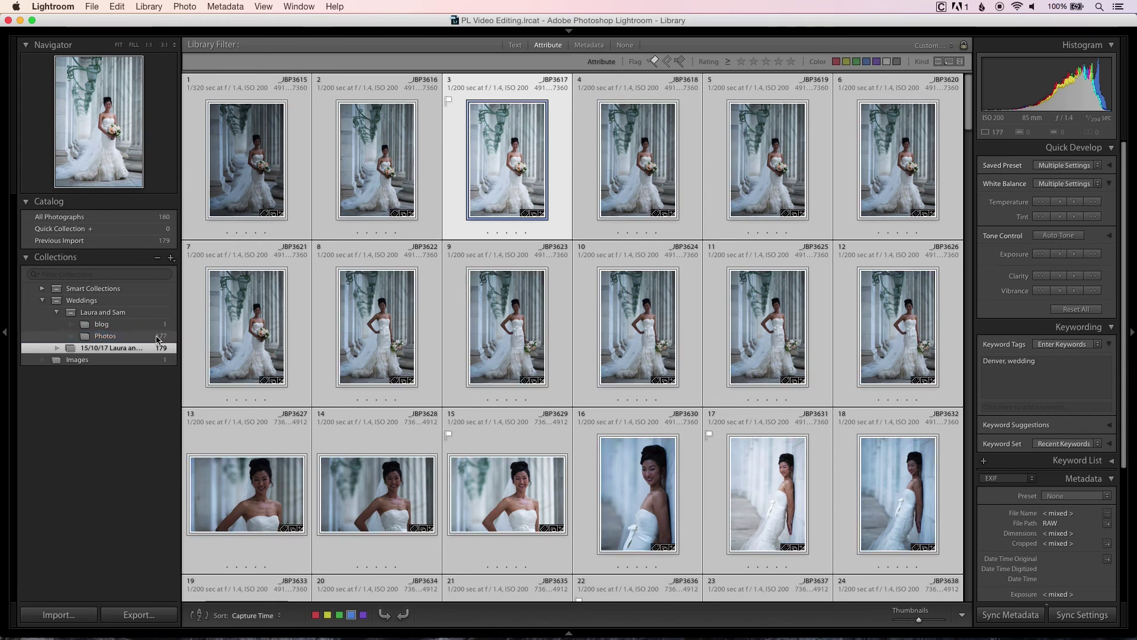
Filter the Photos collection to flagged, blue-labeled photos and add all five to the blog collection
{"action": "left_click", "coordinate": [157, 336]}
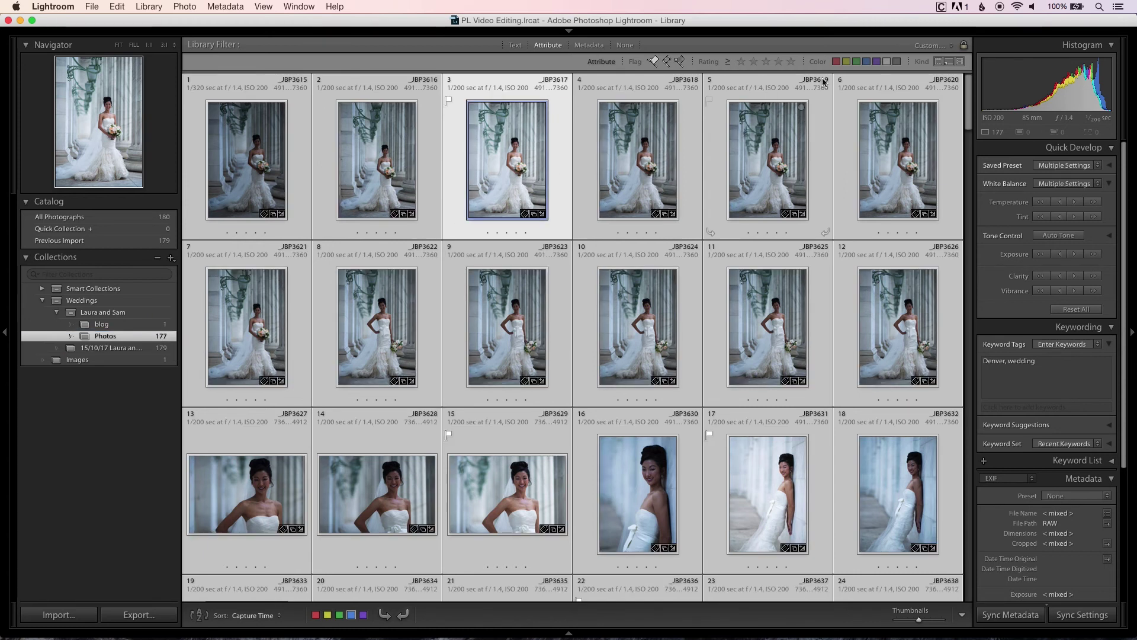
{"action": "left_click", "coordinate": [867, 61]}
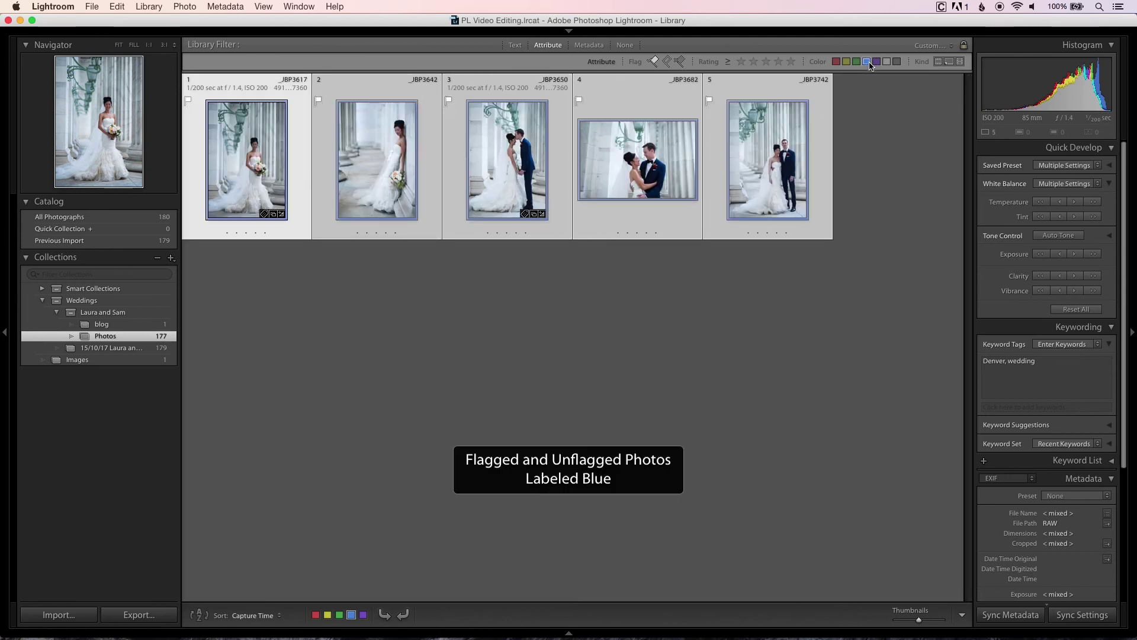
{"action": "left_click", "coordinate": [668, 63]}
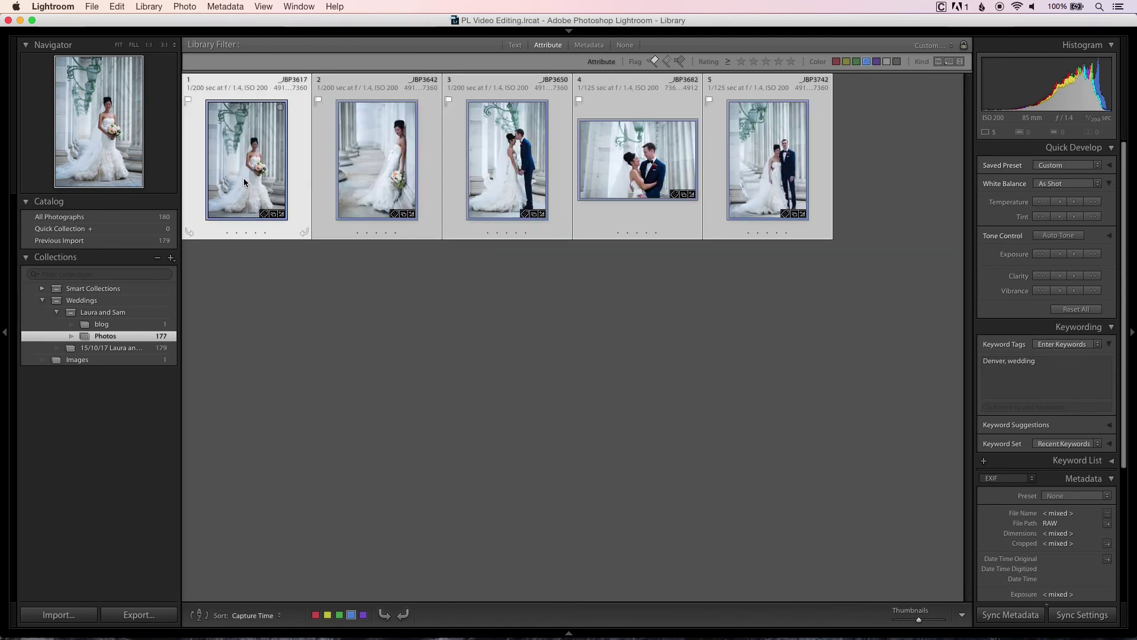
{"action": "left_click_drag", "start_coordinate": [244, 178], "coordinate": [131, 322]}
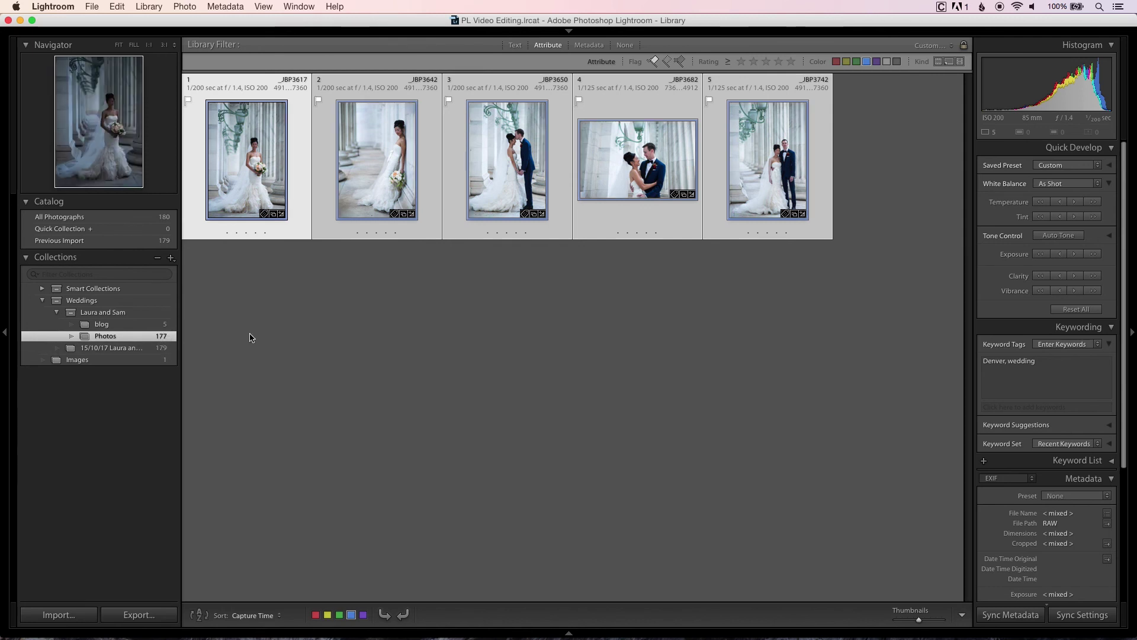
Clear the blue-label filter and show only the rejected photos in the dated wedding collection
{"action": "left_click", "coordinate": [867, 62]}
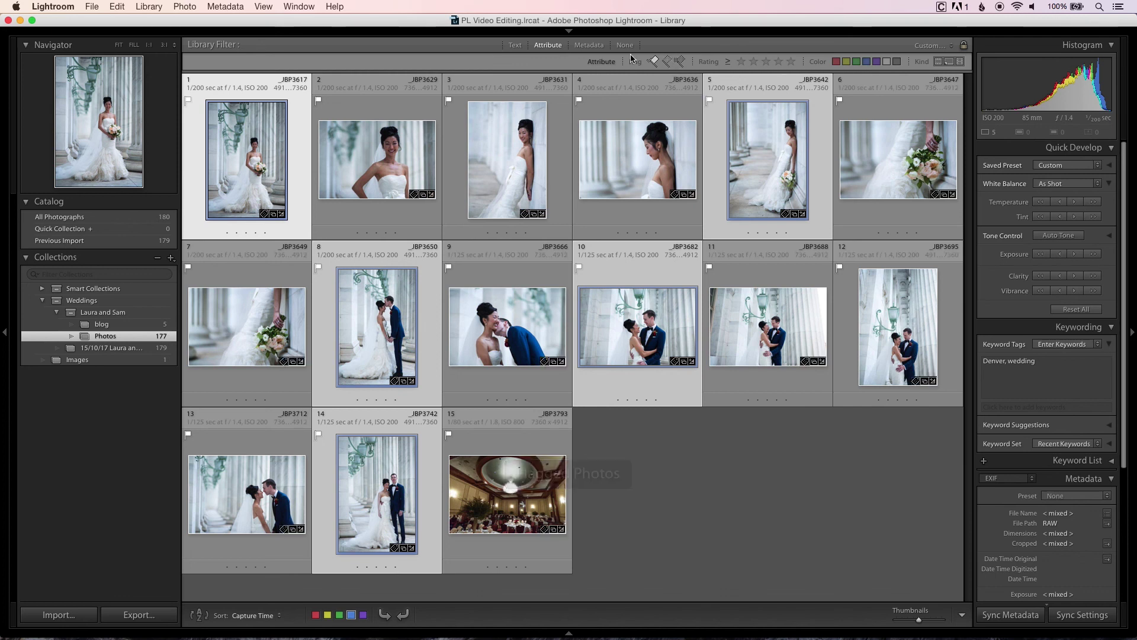
{"action": "left_click", "coordinate": [667, 62]}
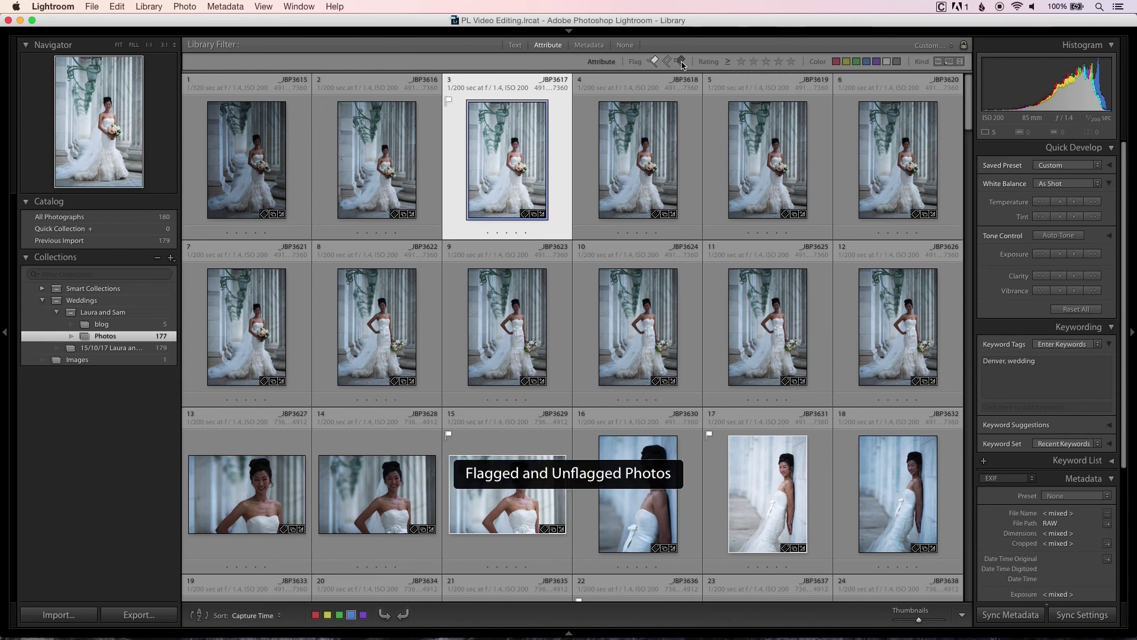
{"action": "left_click", "coordinate": [681, 62]}
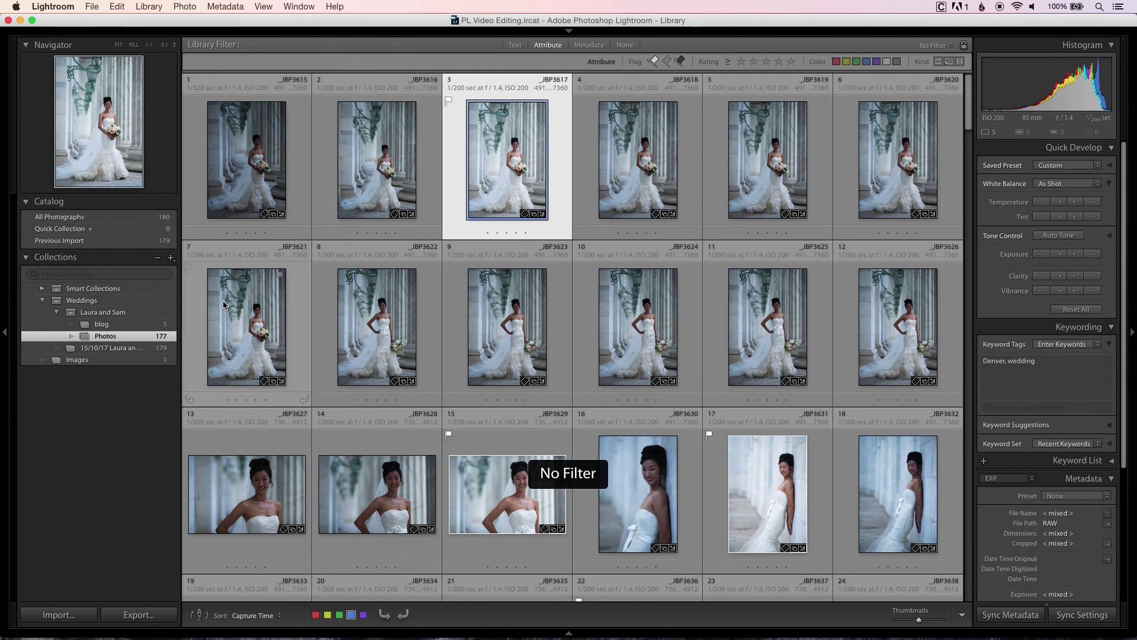
{"action": "left_click", "coordinate": [146, 347]}
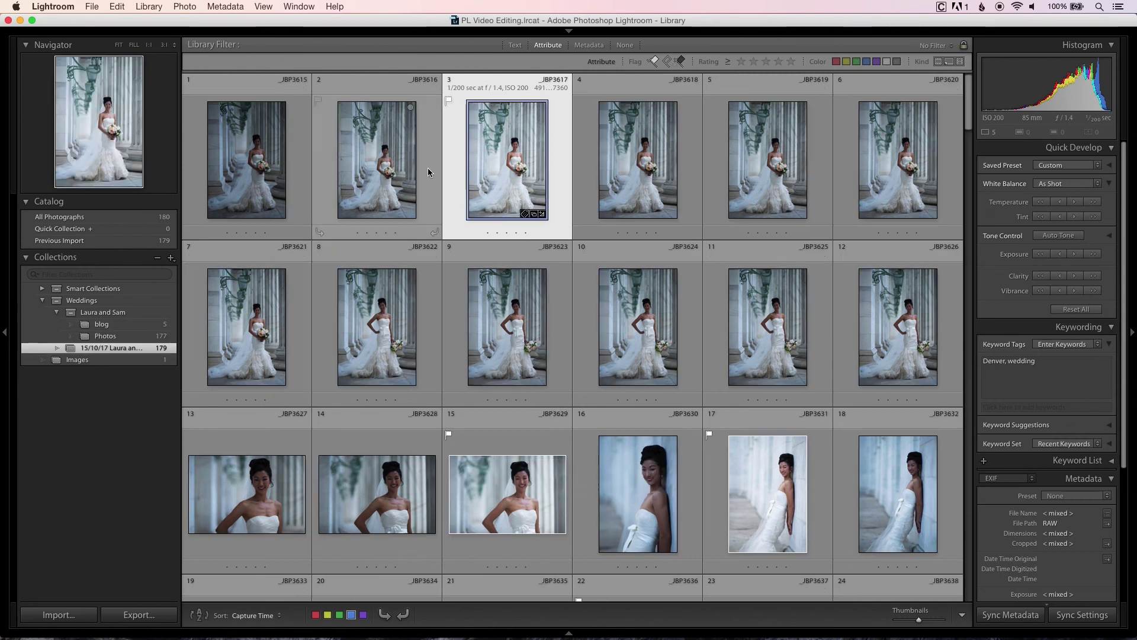
{"action": "left_click", "coordinate": [653, 62]}
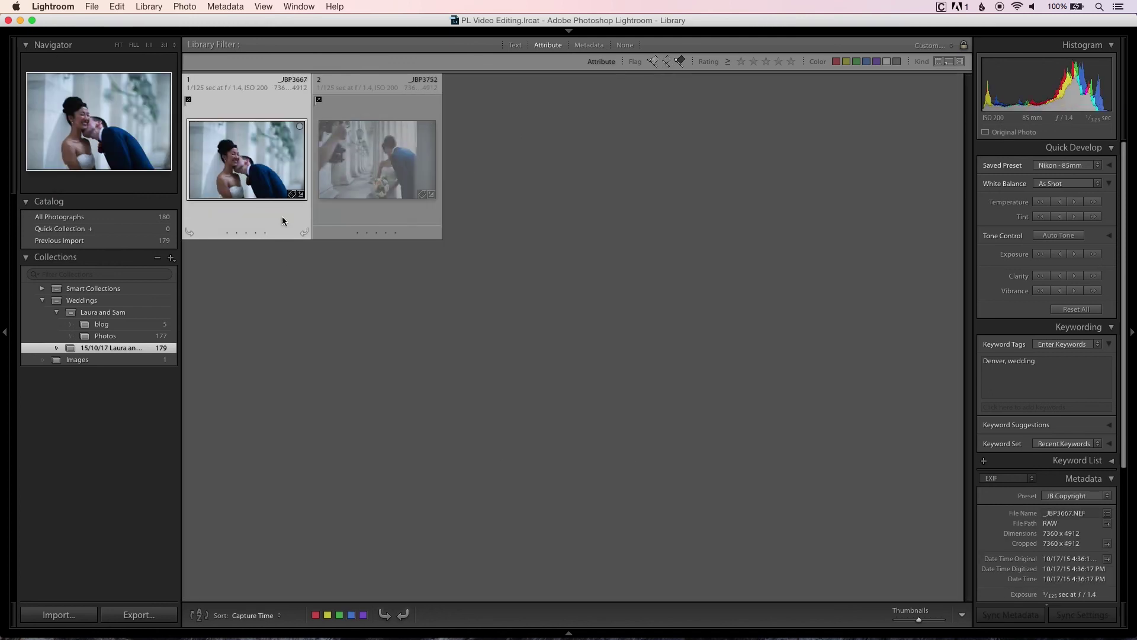
Filter the dated wedding collection to flagged and unflagged photos, hiding the rejects
{"action": "left_click", "coordinate": [681, 61]}
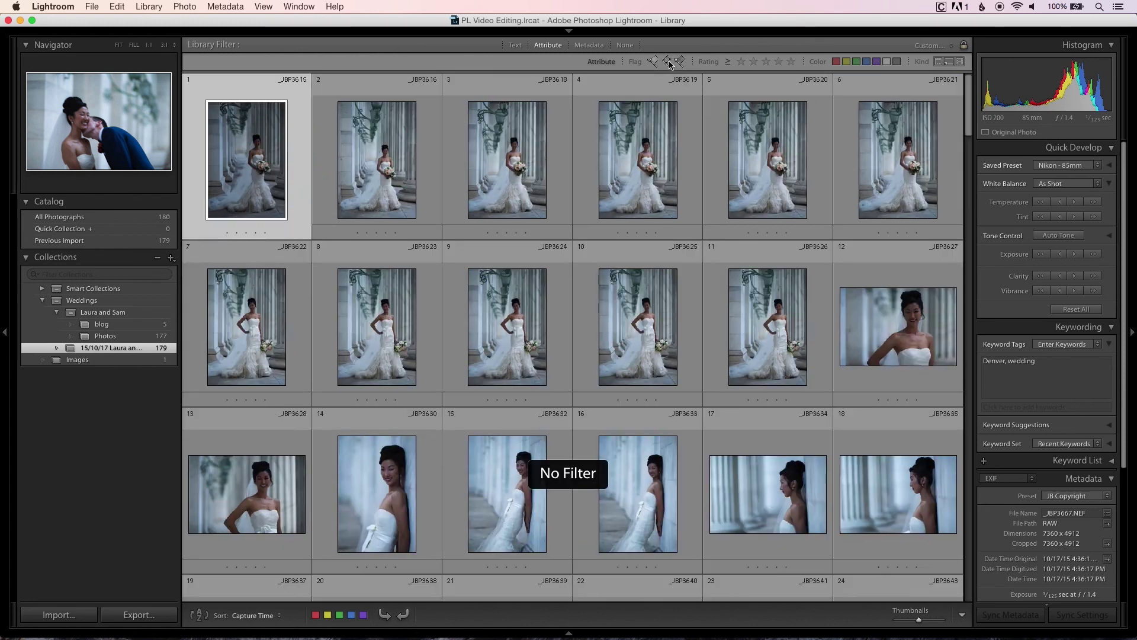
{"action": "left_click", "coordinate": [668, 61]}
{"action": "left_click", "coordinate": [654, 62]}
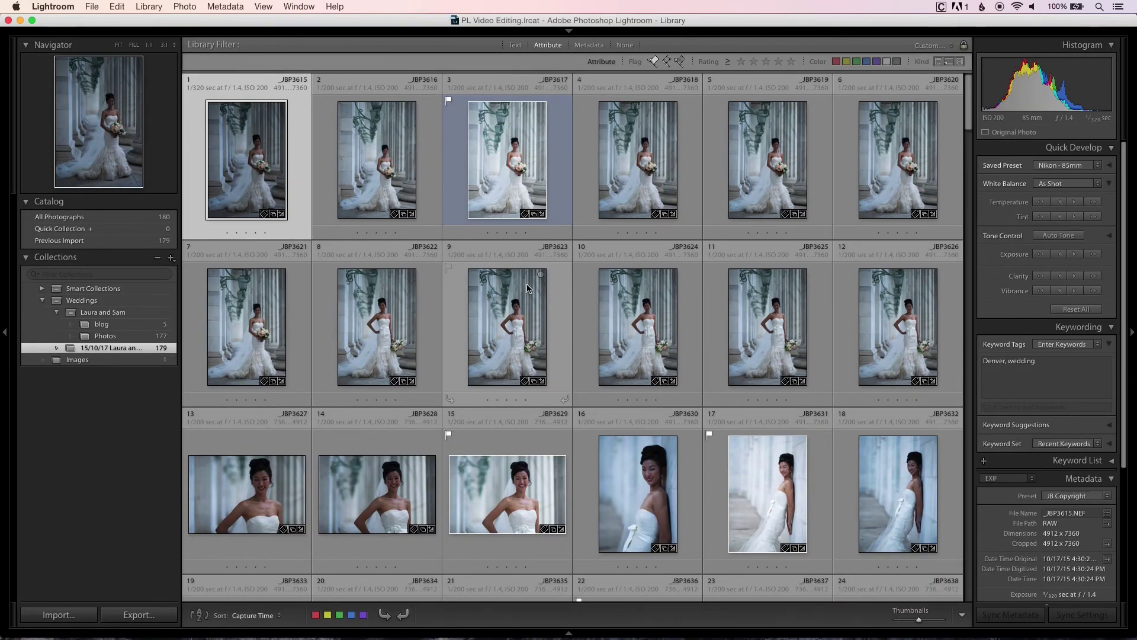
Delete all rejected photos in All Photographs from disk
{"action": "left_click", "coordinate": [157, 219]}
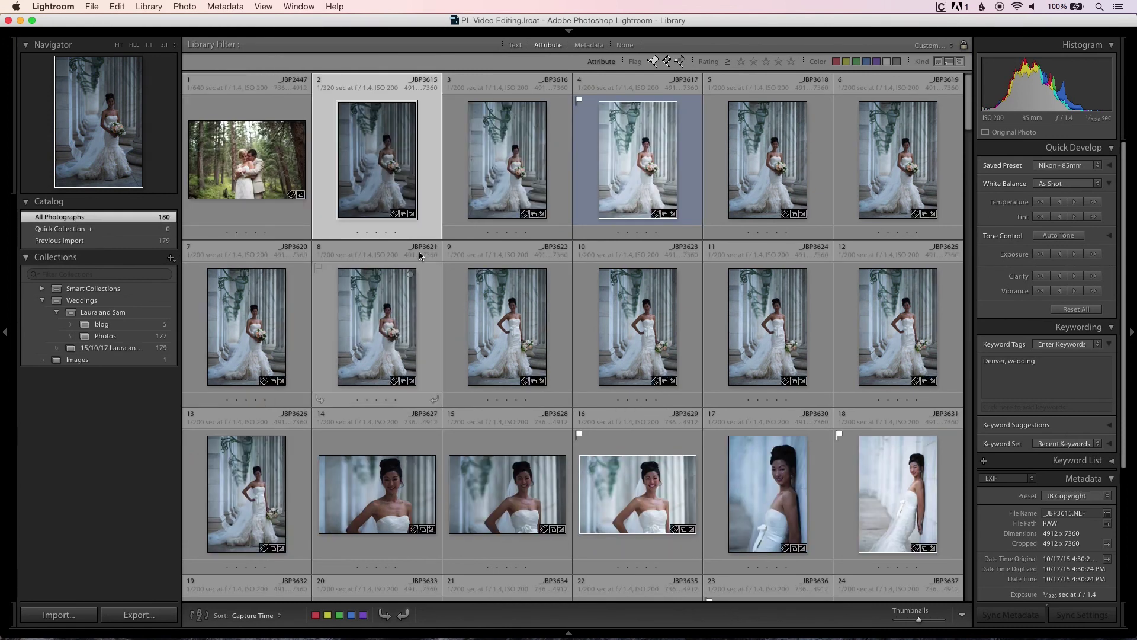
{"action": "key", "text": "super+BackSpace"}
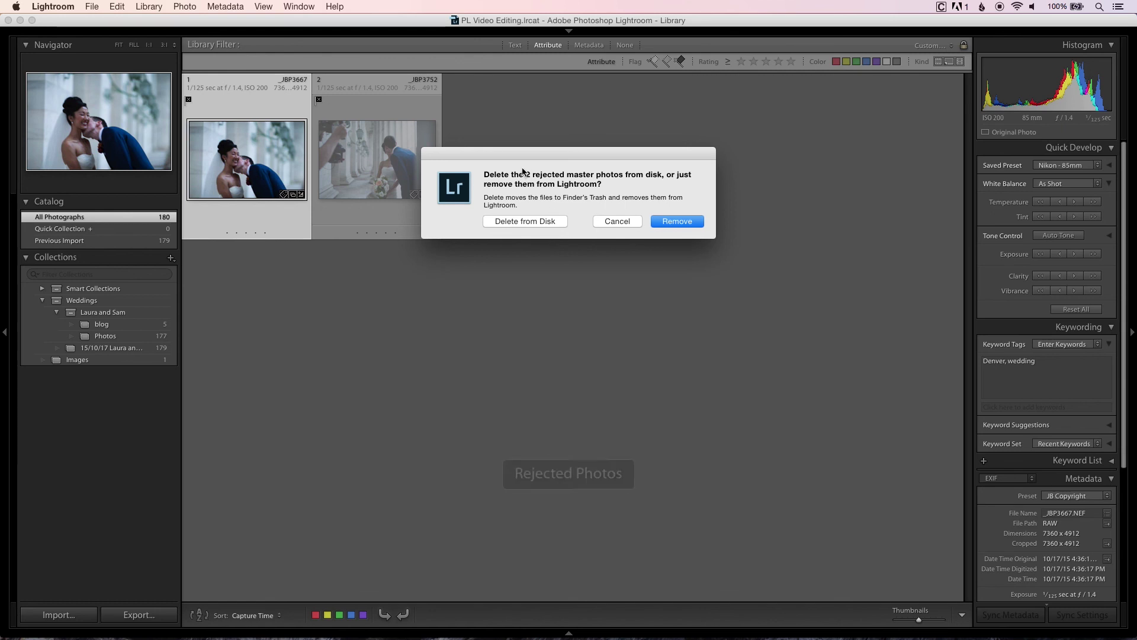
{"action": "left_click", "coordinate": [521, 222]}
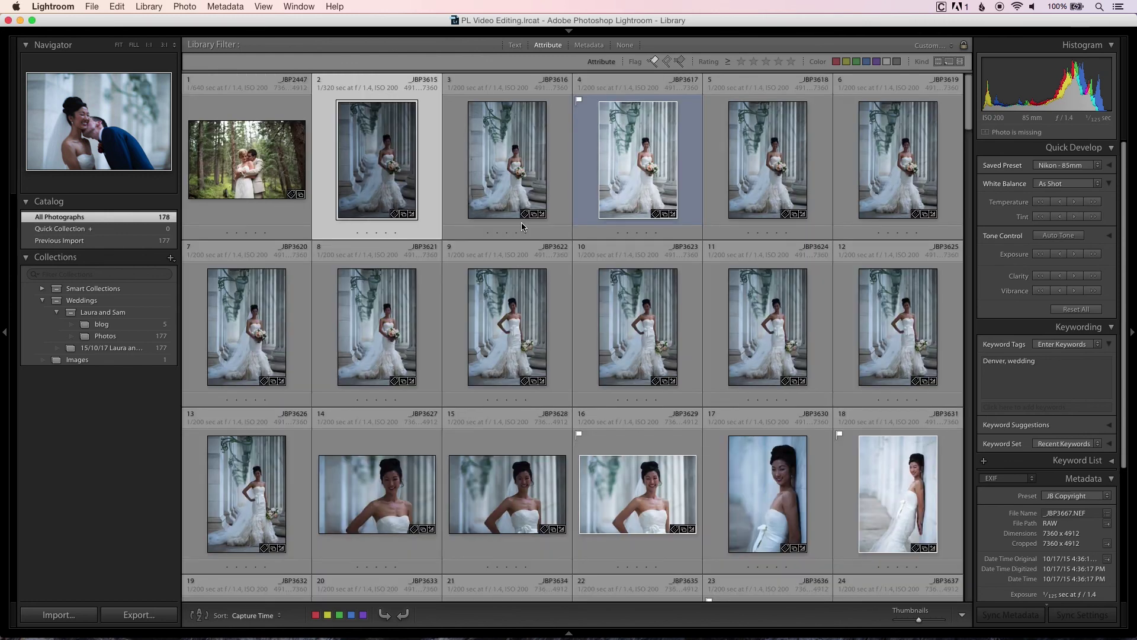
Open the Photos collection and filter it to flagged photos only
{"action": "left_click", "coordinate": [149, 335]}
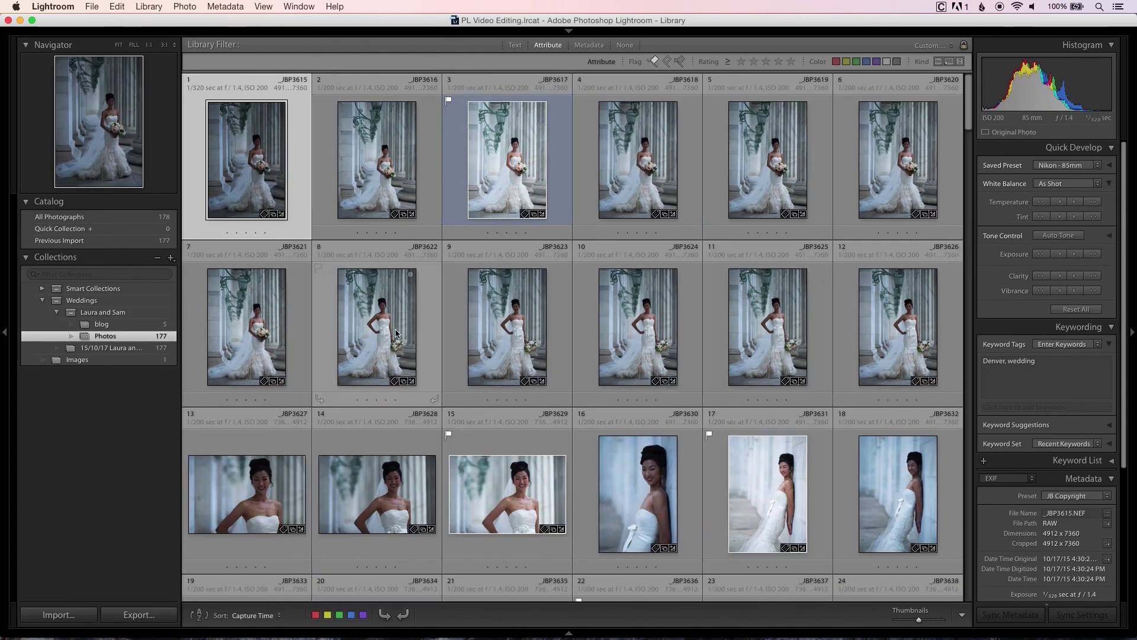
{"action": "left_click", "coordinate": [653, 61]}
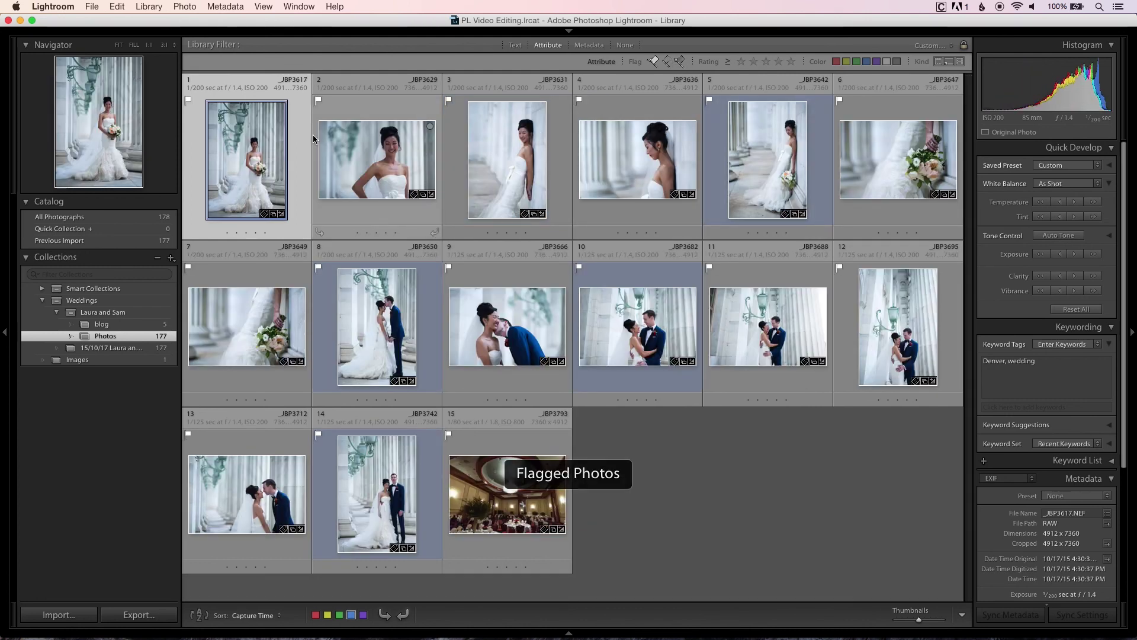